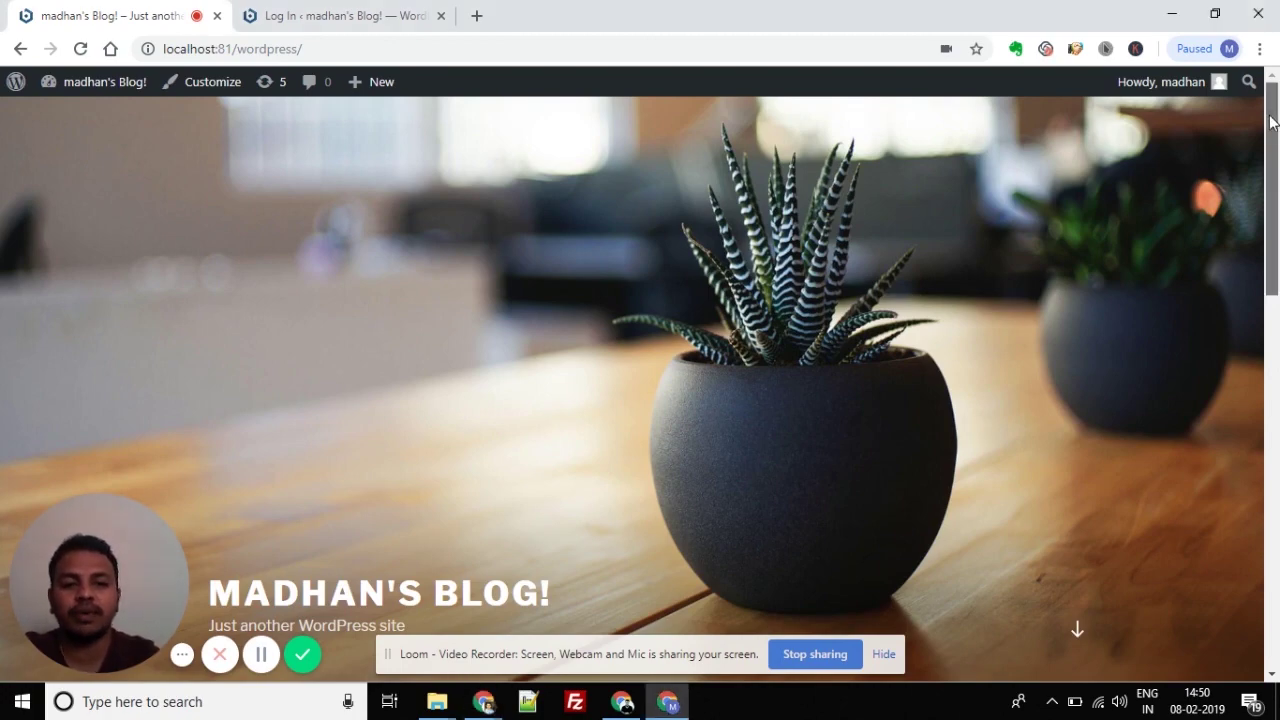
drag(1274, 112, 1275, 85)
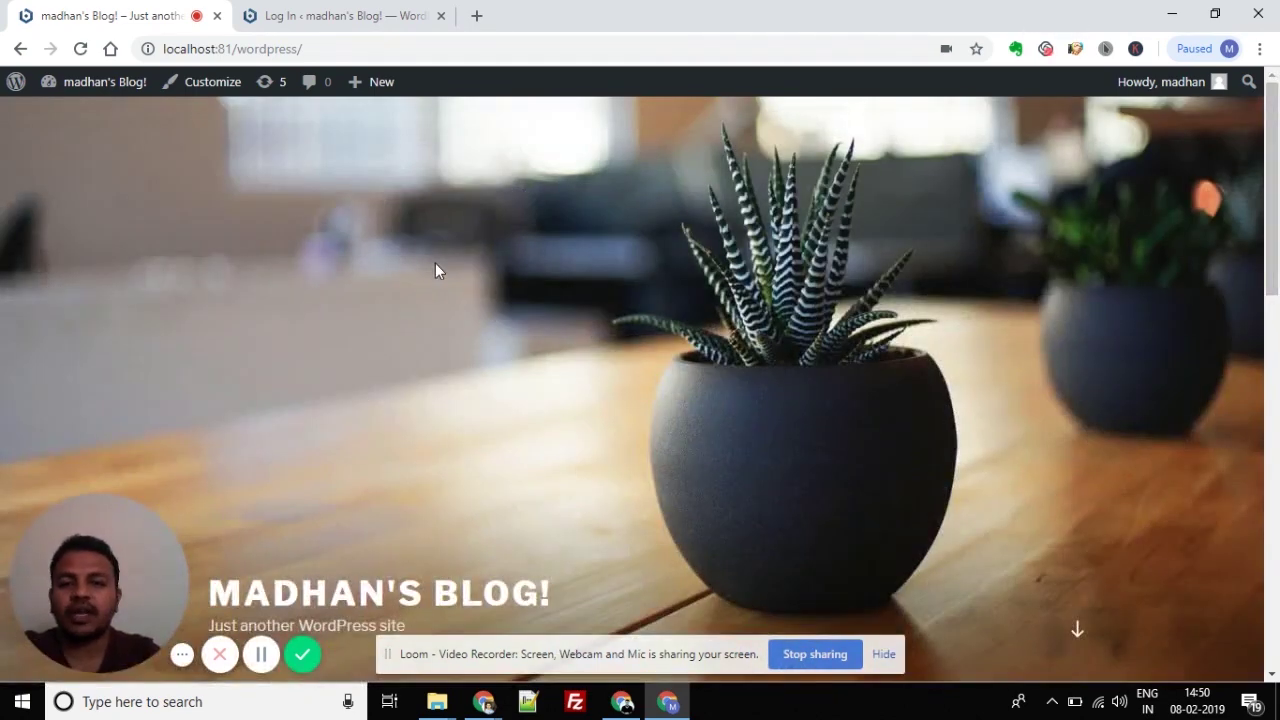
click(347, 18)
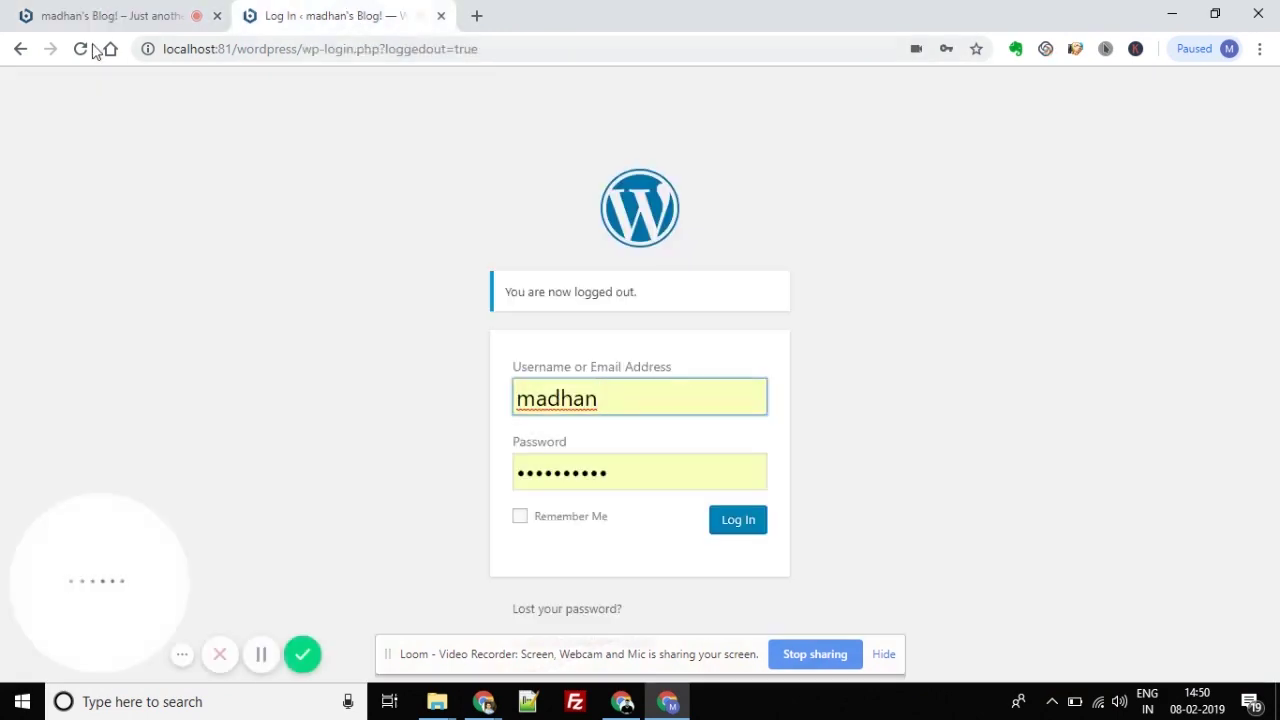
click(110, 20)
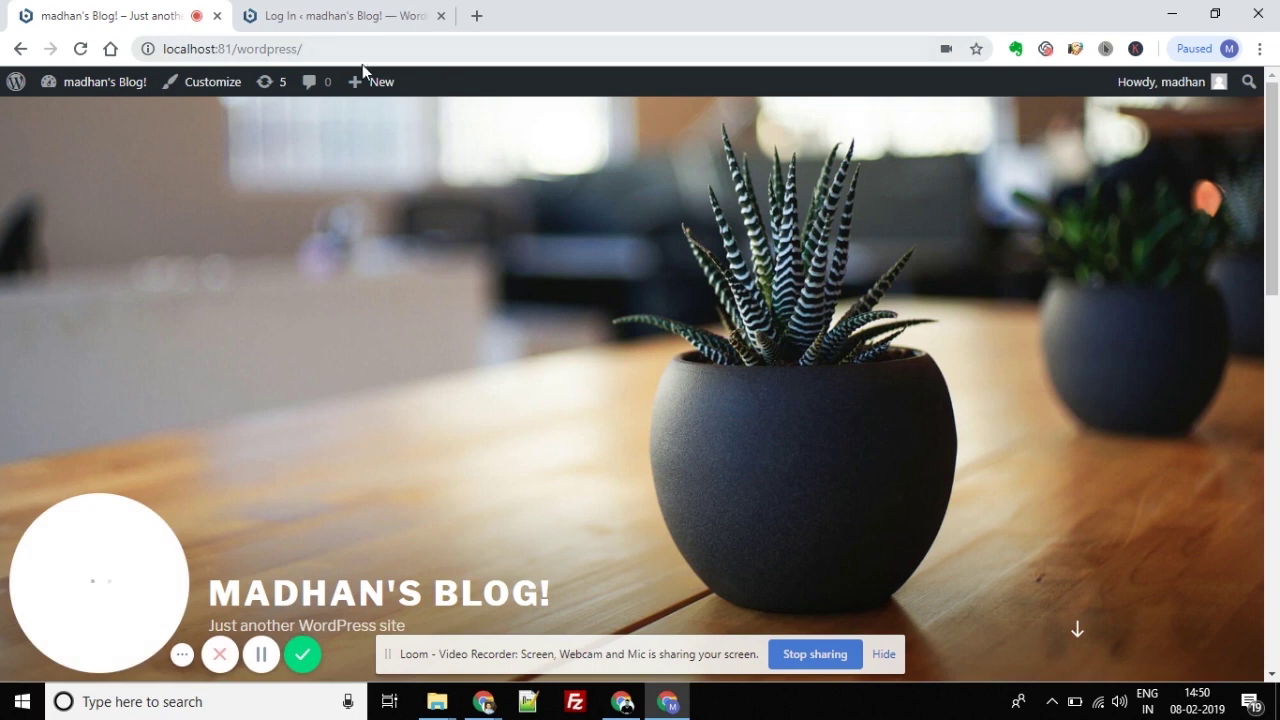
Step: Open the site's admin area at localhost:81/wordpress/wp-admin and log in with the prefilled credentials
click(313, 50)
click(313, 50)
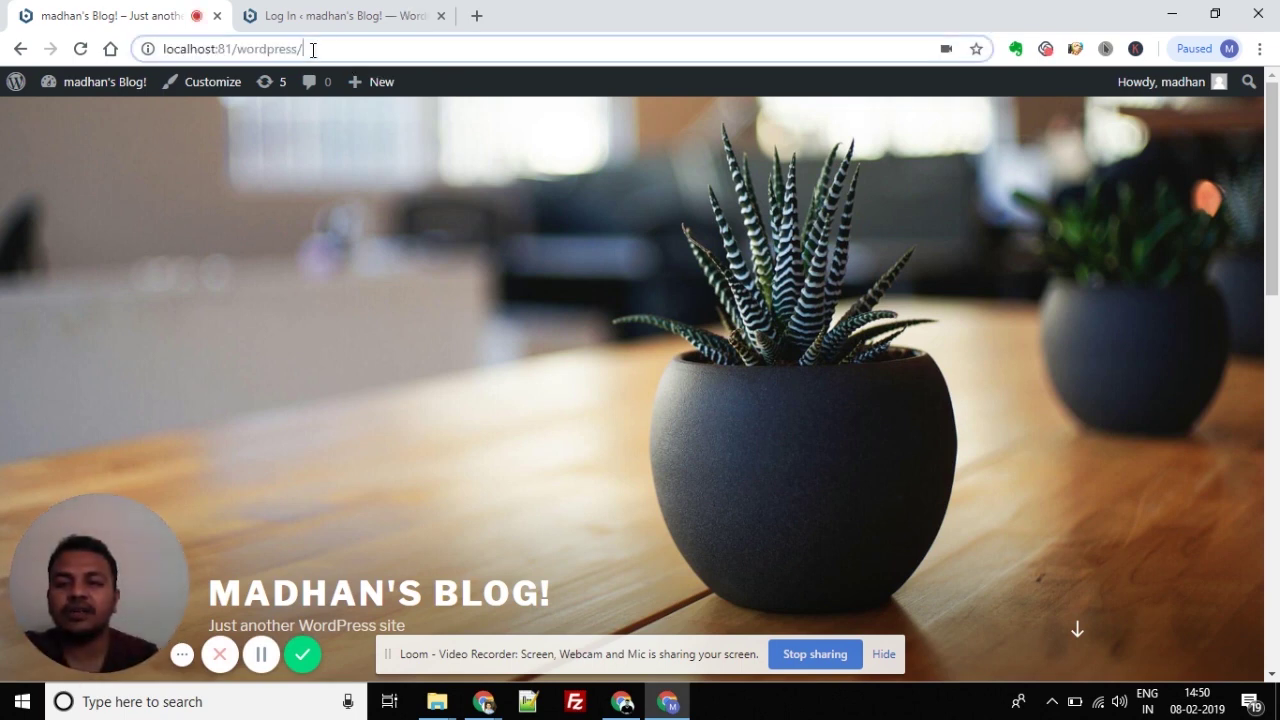
text(wp-amin)
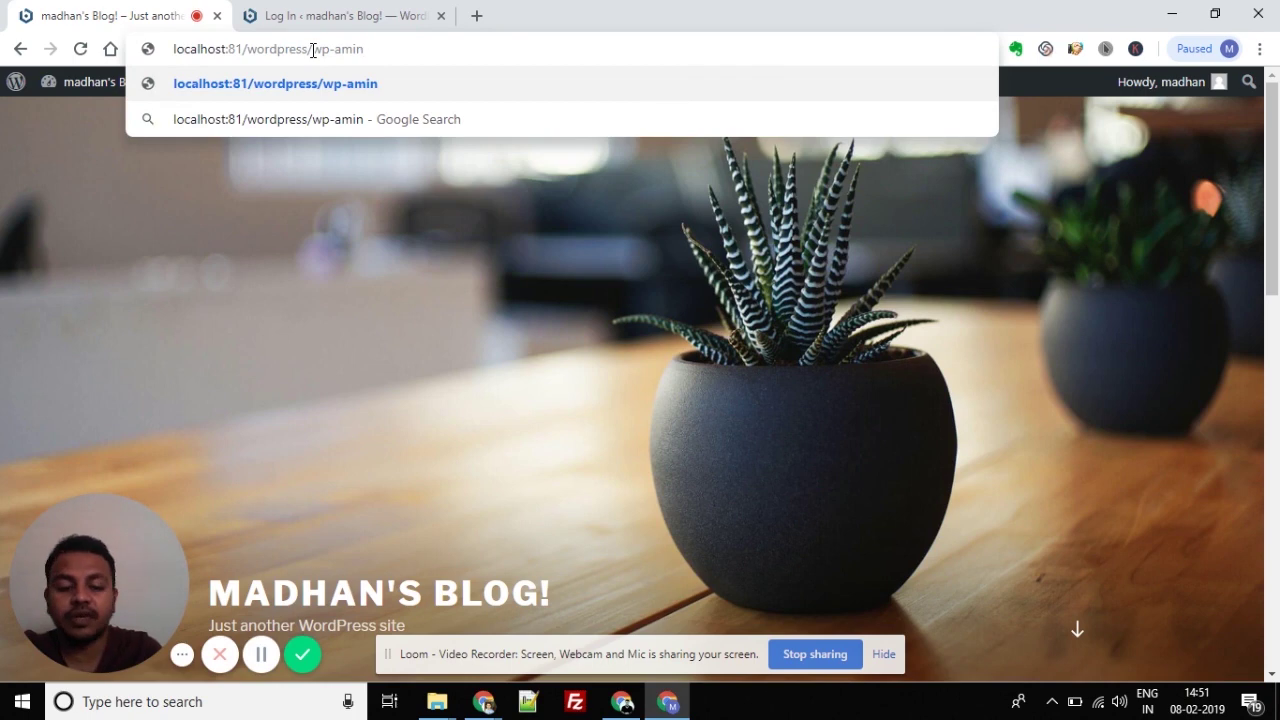
key(Return)
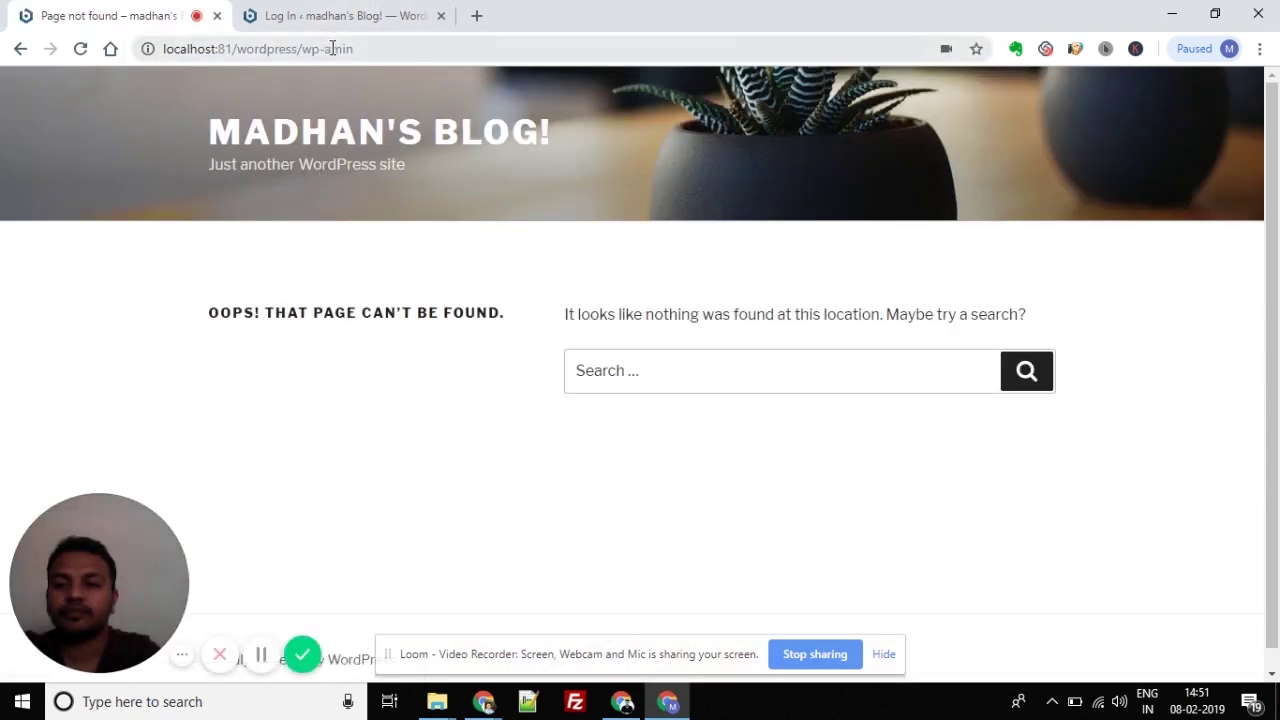
click(334, 52)
click(334, 50)
text(d)
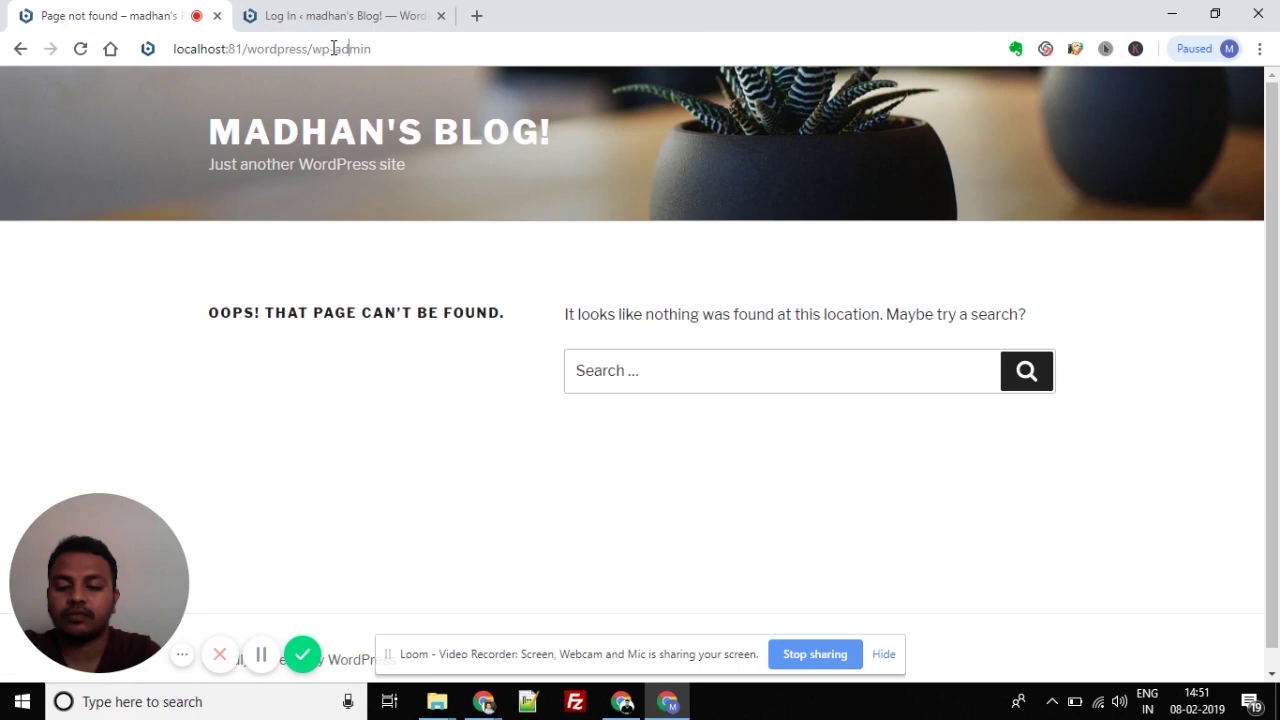
key(Return)
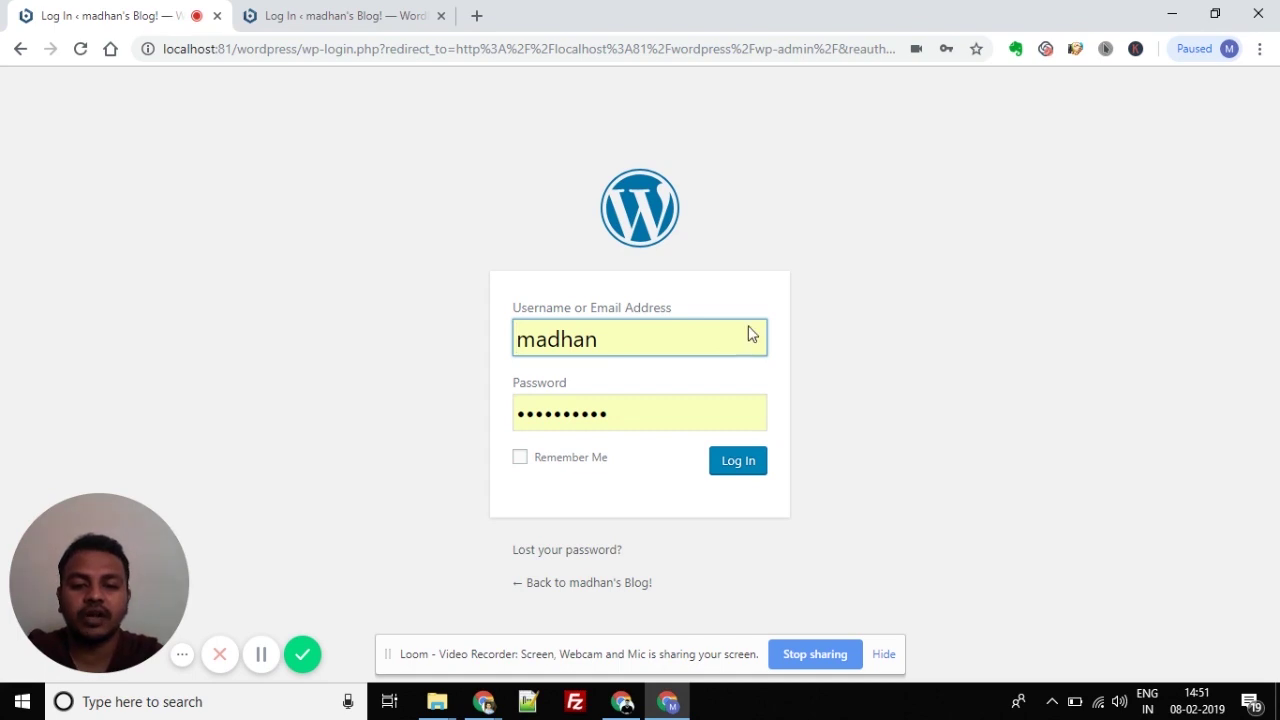
click(732, 462)
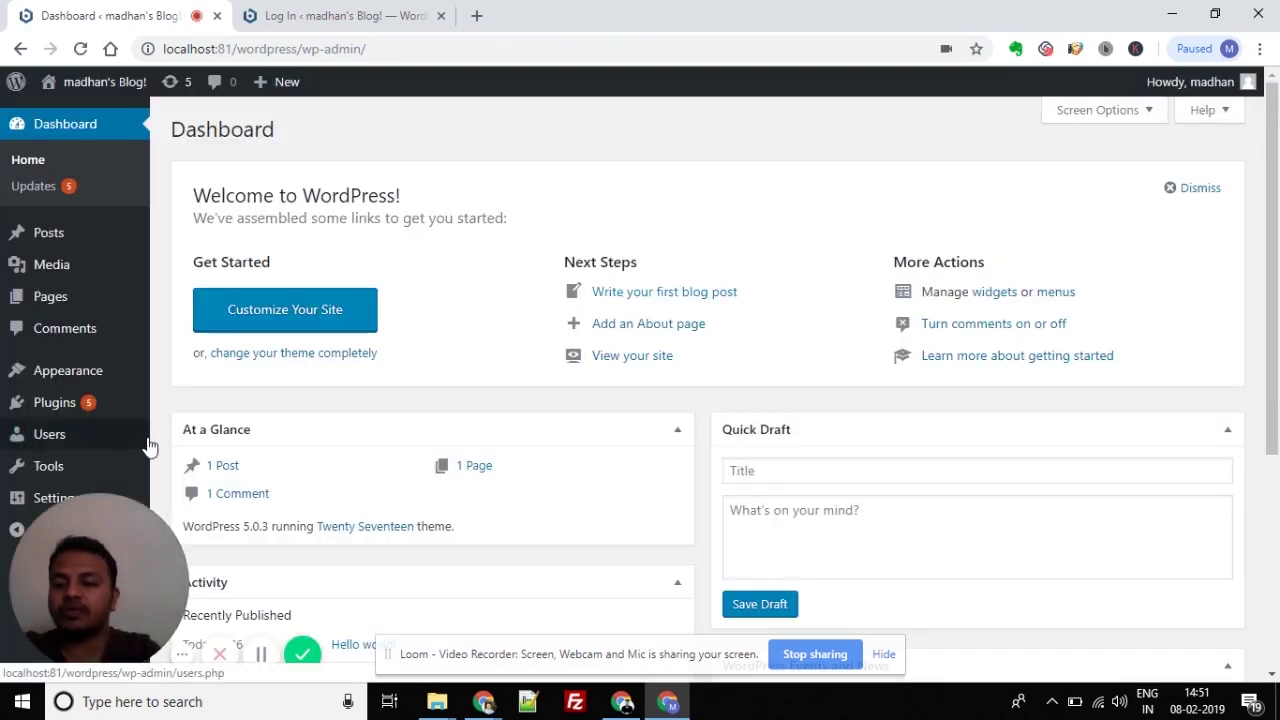
Step: Open the page for adding new WordPress themes and look through the featured themes
drag(110, 500, 1091, 484)
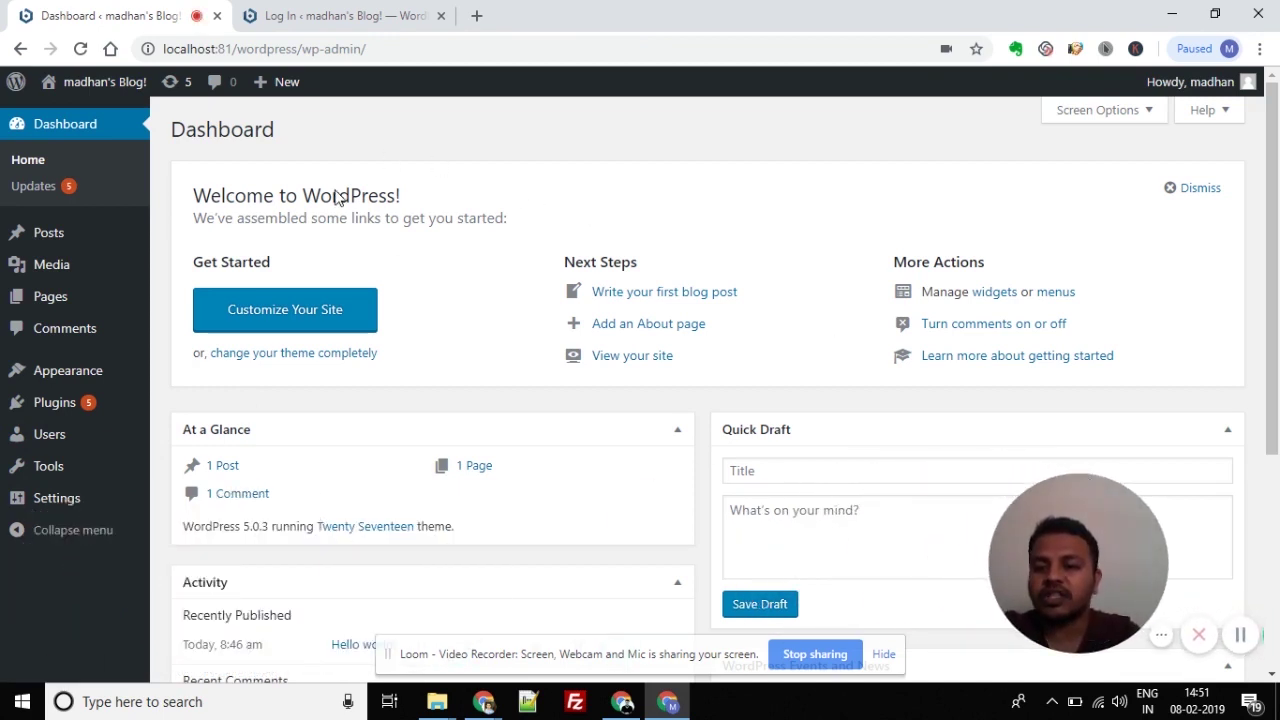
mouse_move(57, 375)
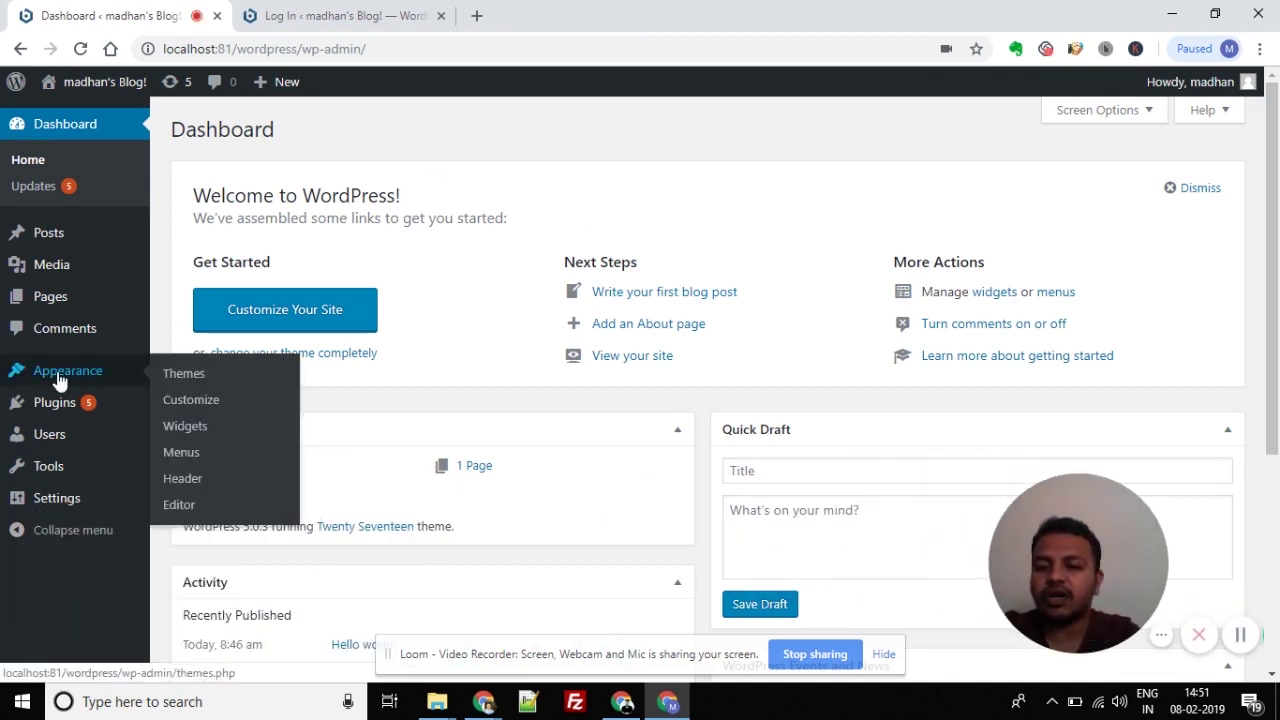
click(184, 373)
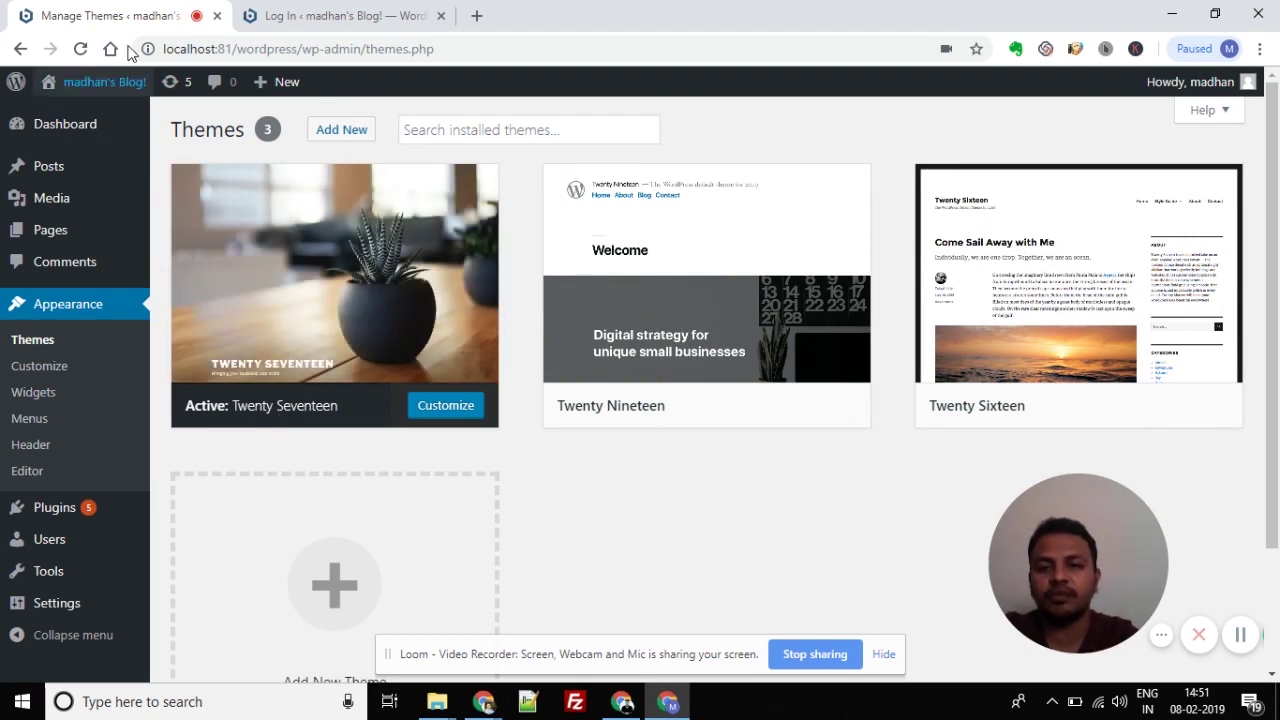
click(320, 133)
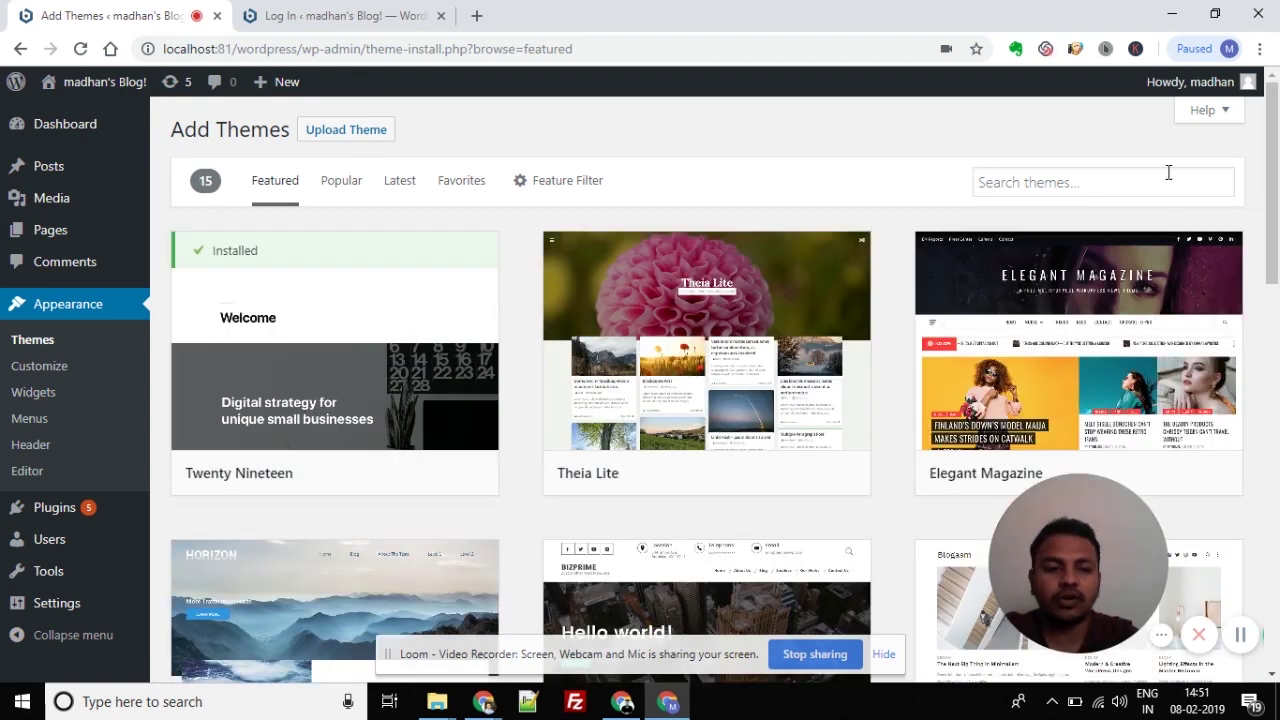
drag(1271, 199, 1249, 514)
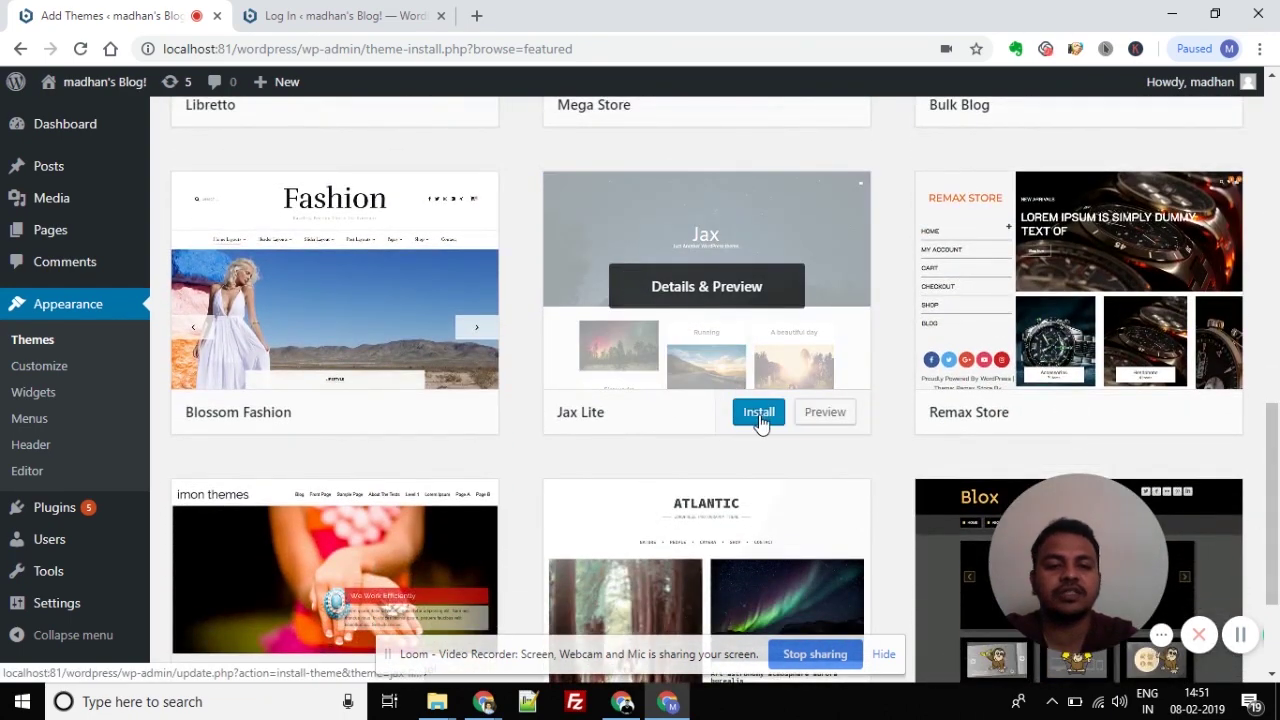
drag(1272, 463, 1278, 122)
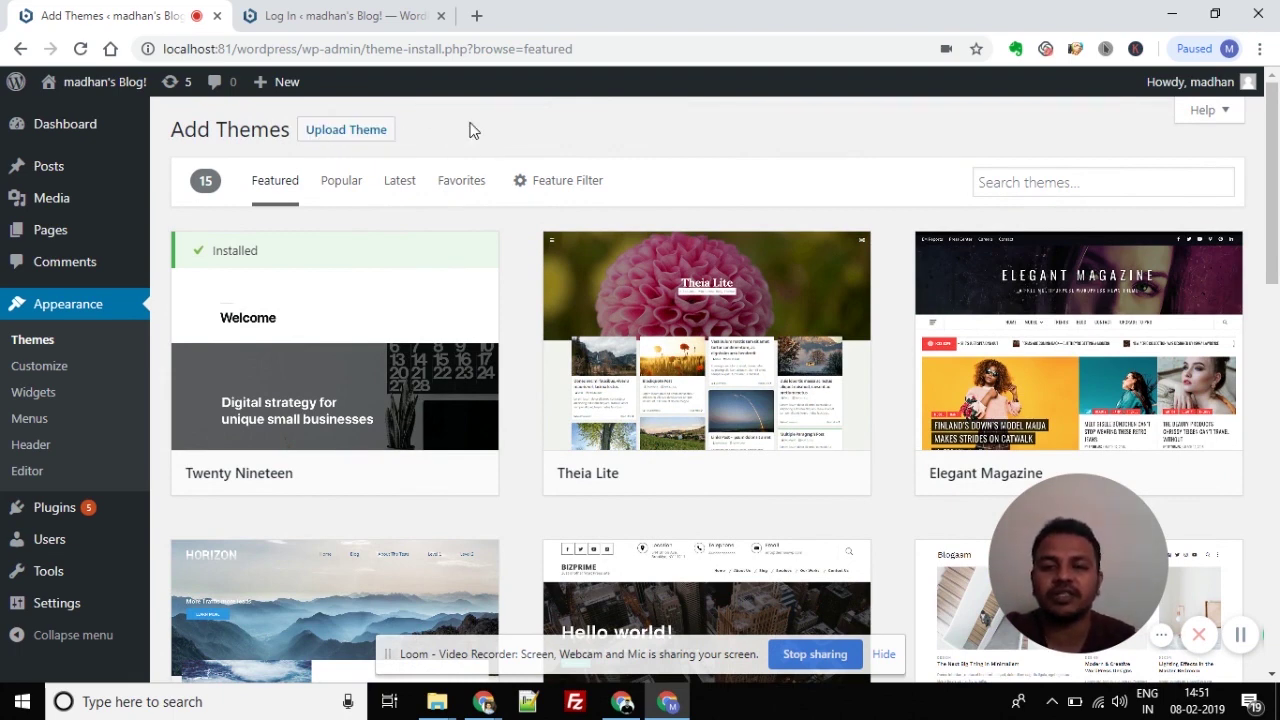
Step: Upload the theme file bridge.zip from the Desktop and install it
click(353, 137)
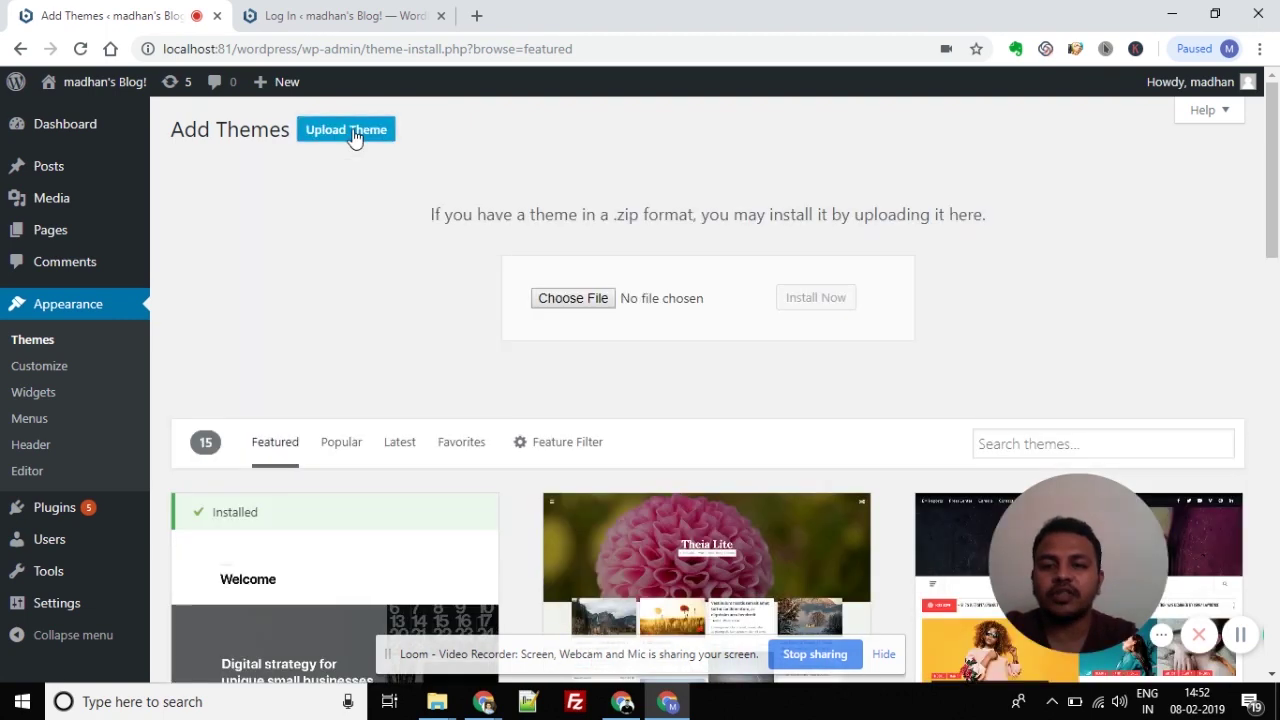
click(577, 299)
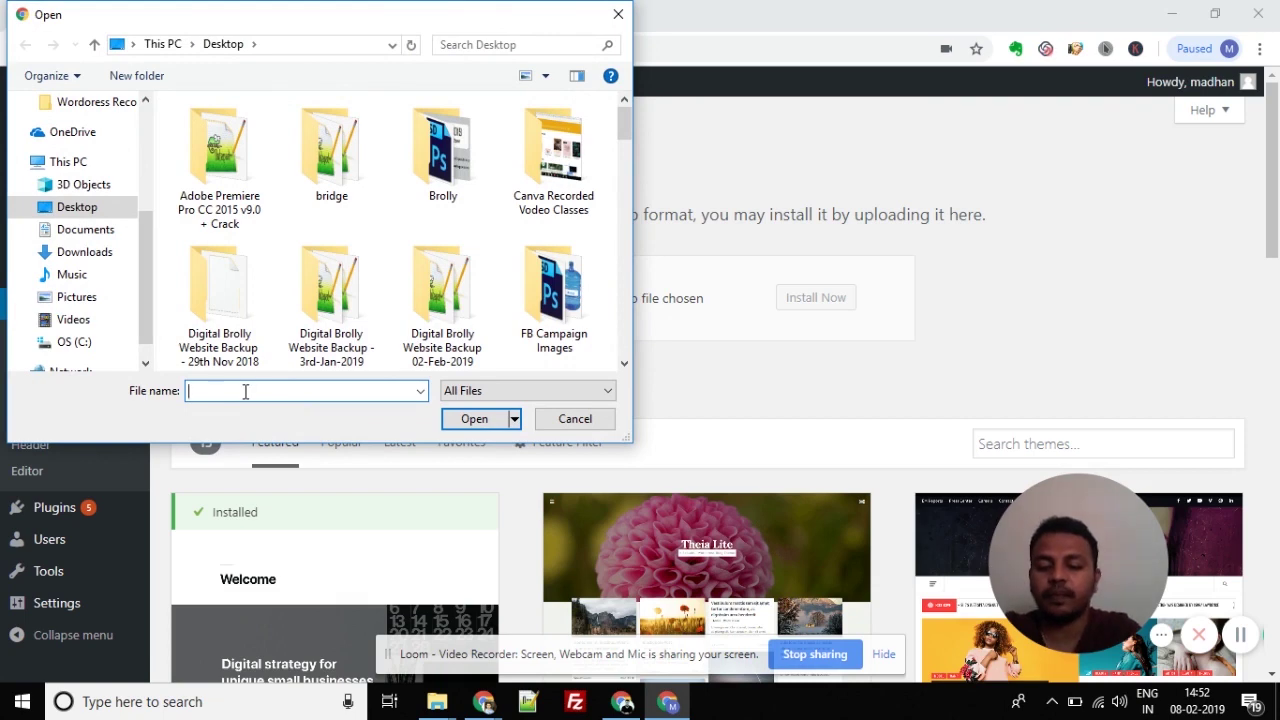
text(brid)
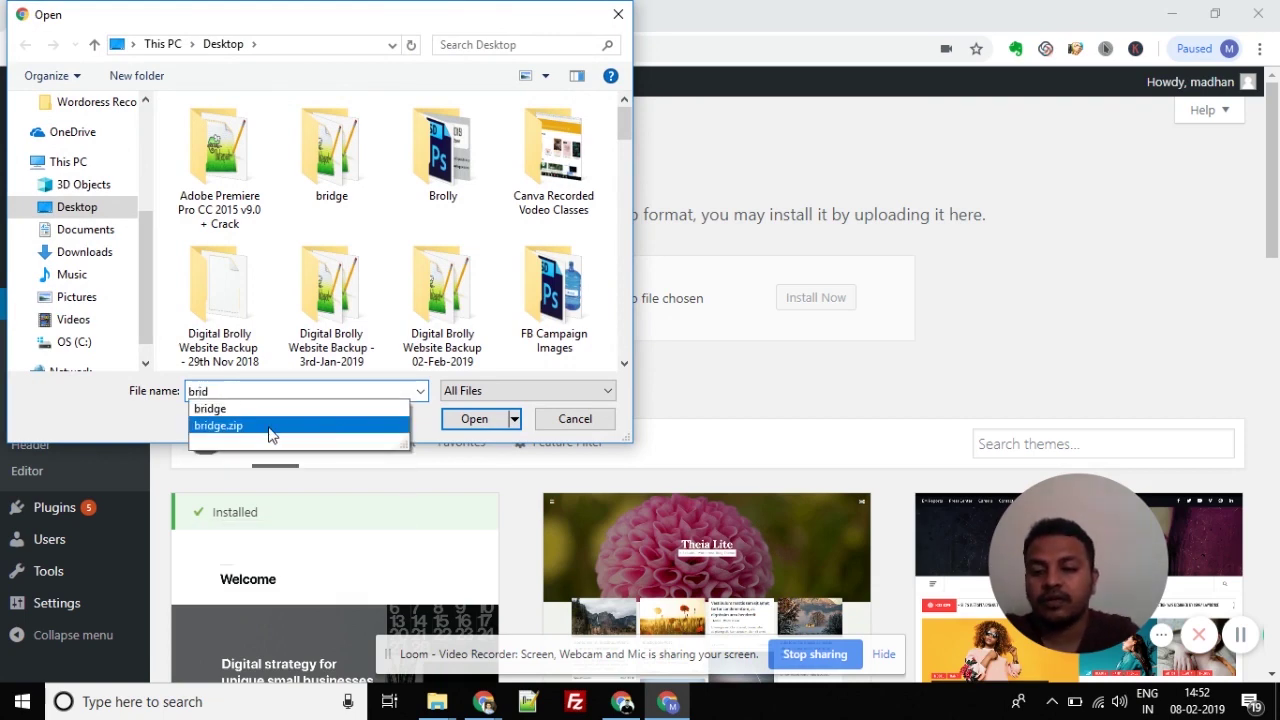
click(250, 428)
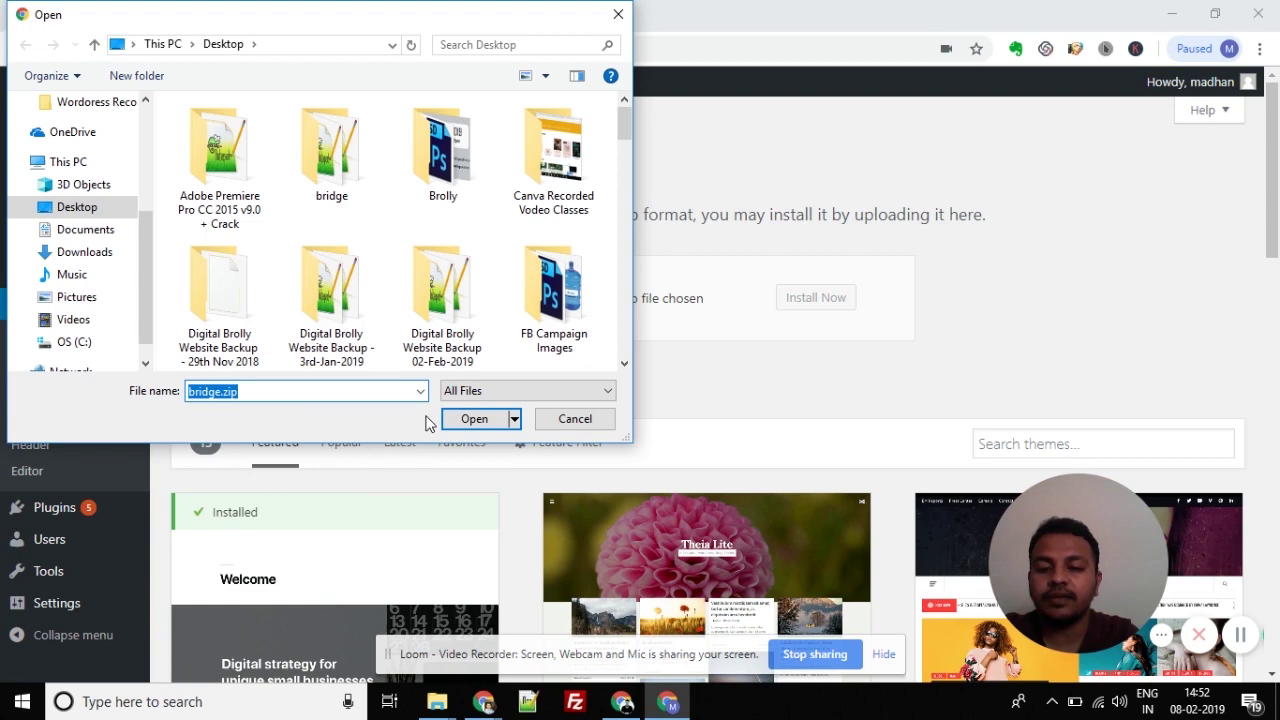
click(472, 419)
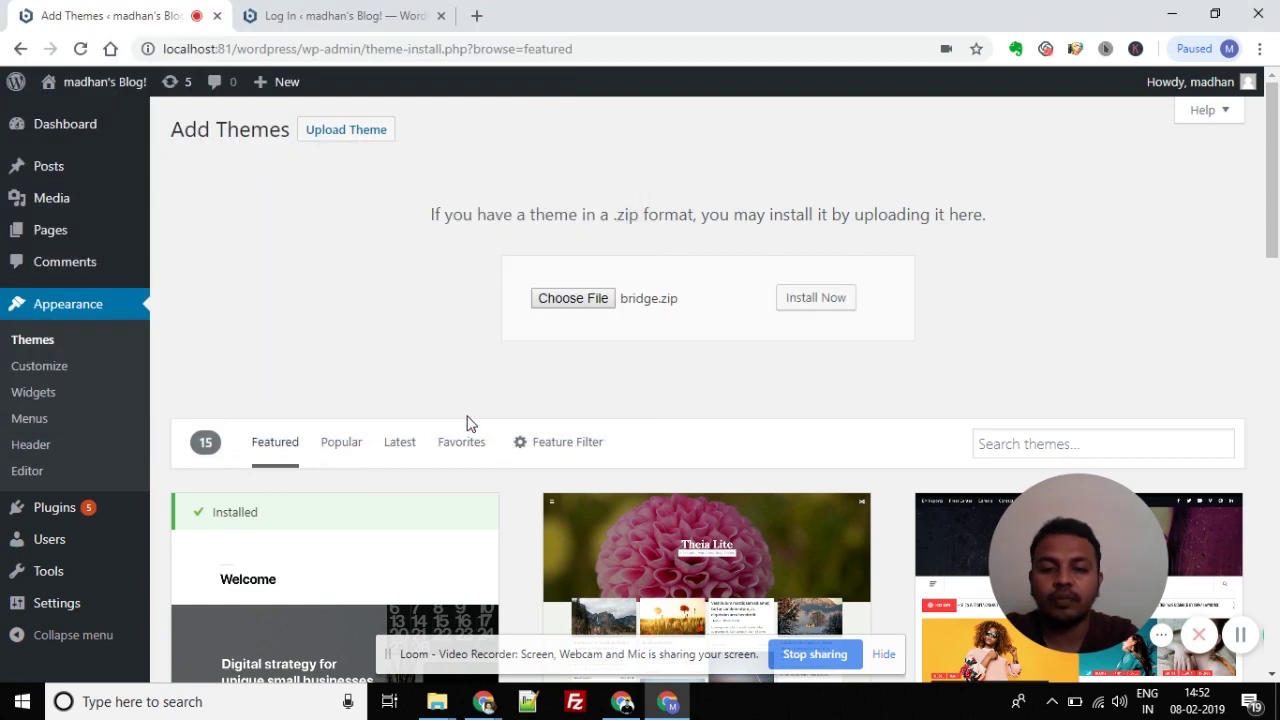
click(813, 300)
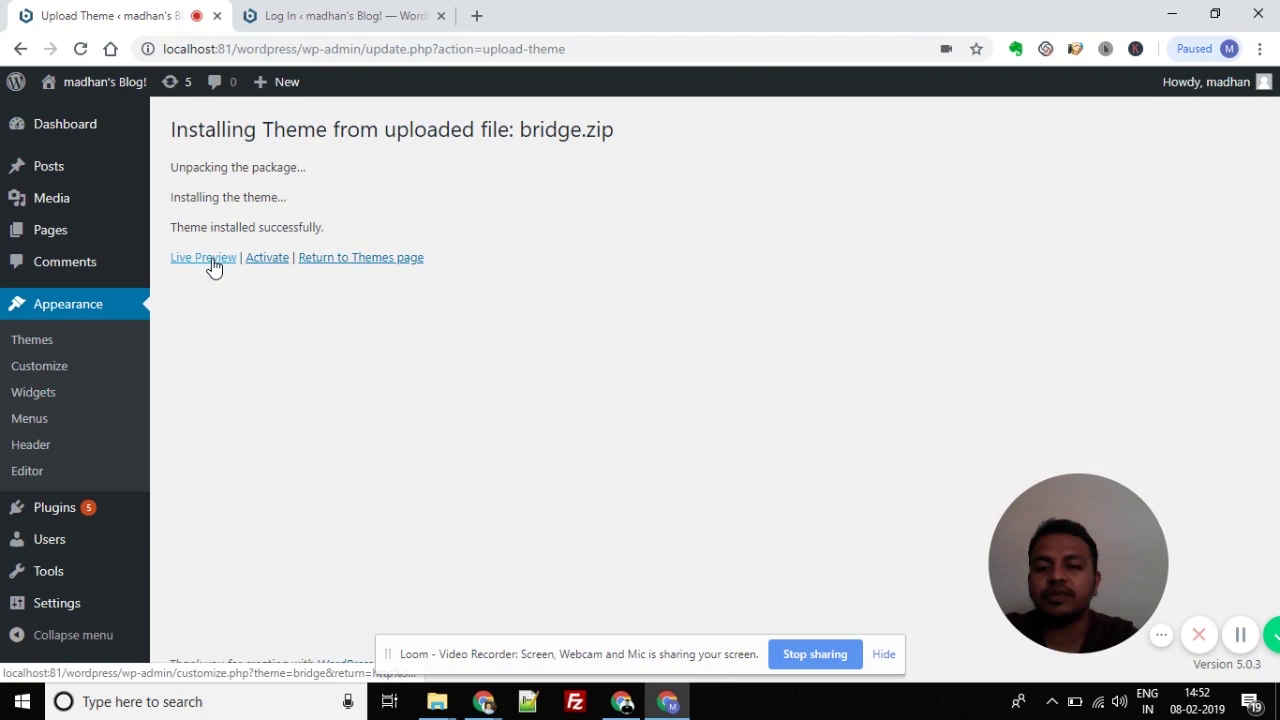
Step: Activate the uploaded Bridge theme and review the installed themes
click(266, 262)
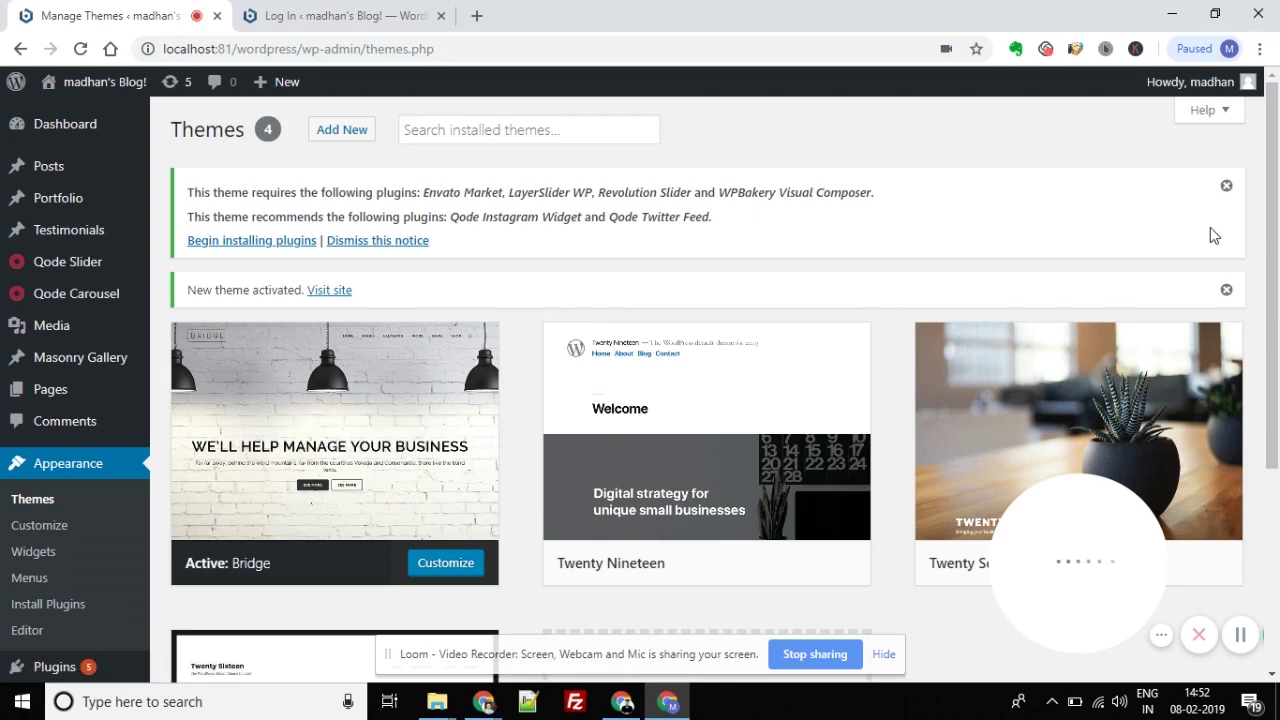
scroll(1260, 245, down, 1)
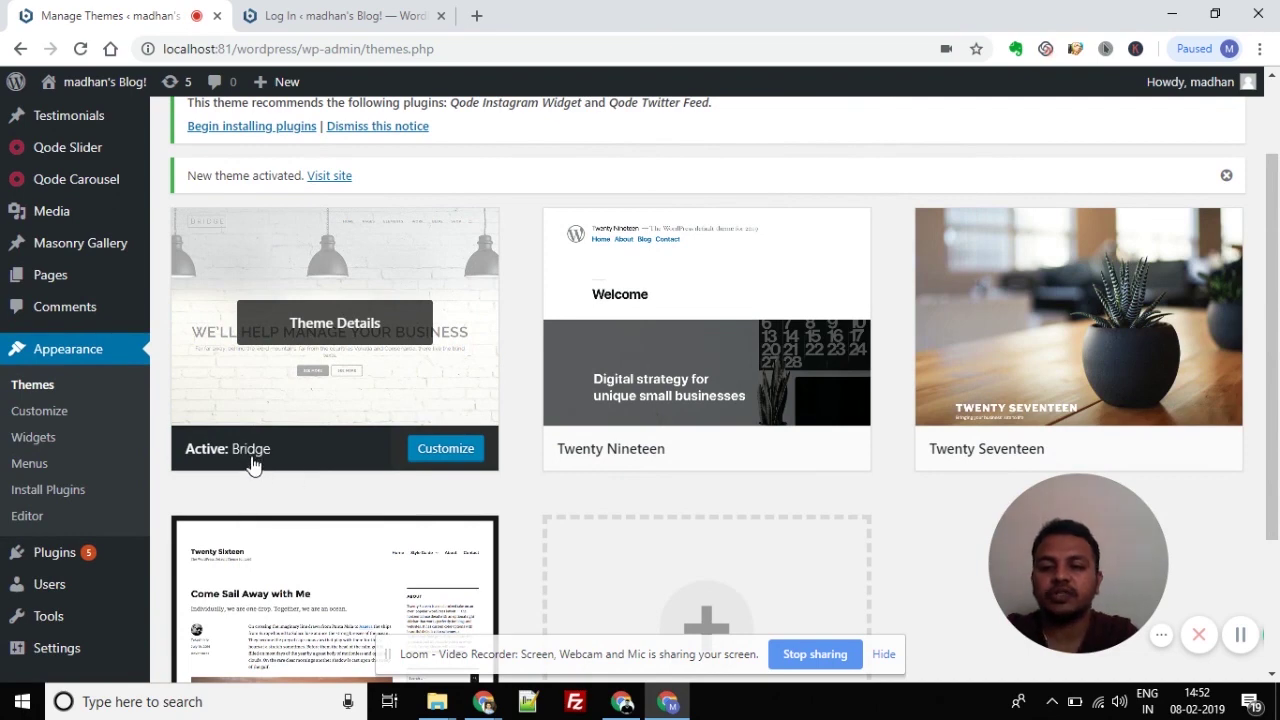
scroll(1260, 177, up, 1)
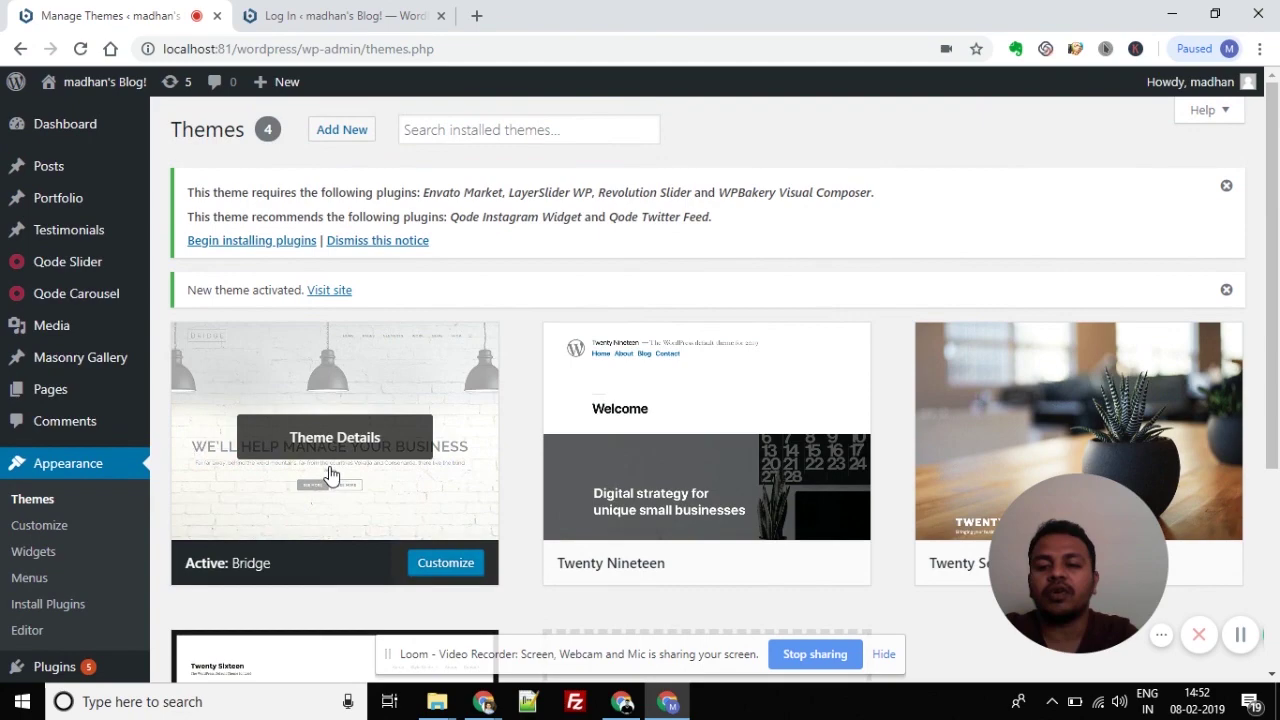
scroll(1276, 247, down, 1)
scroll(1276, 247, down, 2)
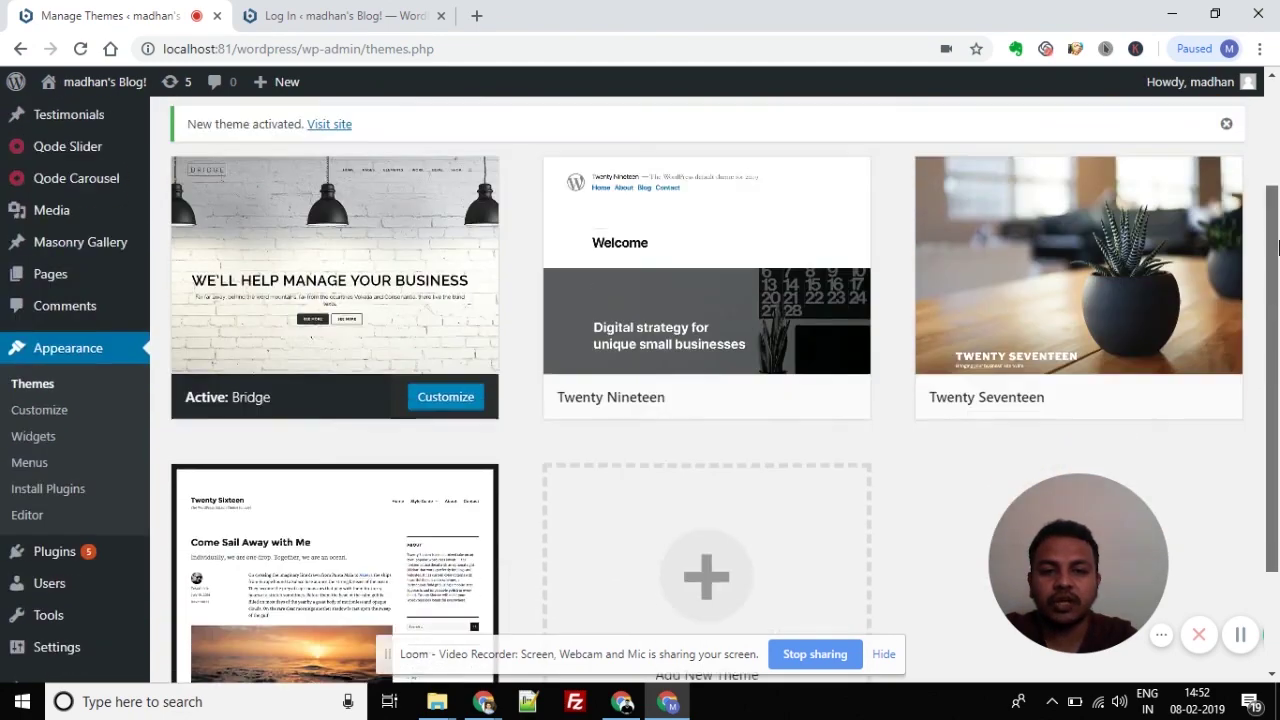
scroll(1276, 247, up, 2)
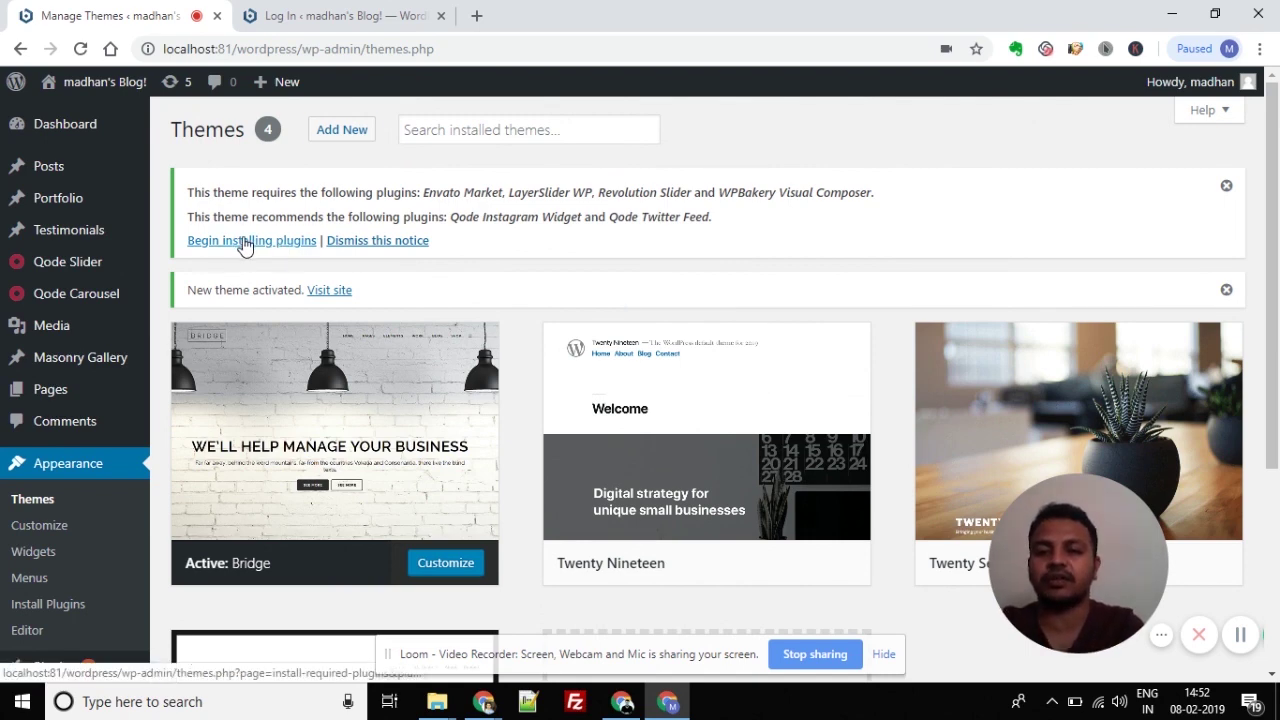
Step: Open the list of plugins that the Bridge theme requires and recommends for installation
click(268, 242)
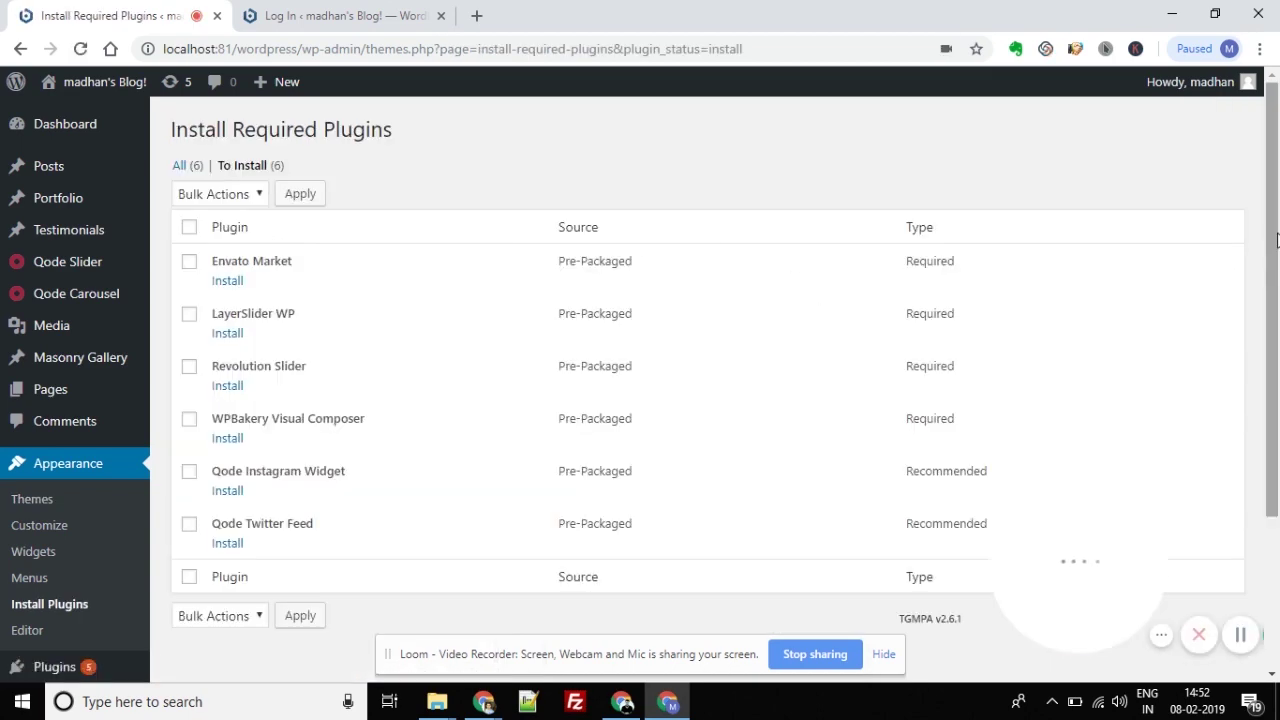
scroll(1249, 334, down, 3)
scroll(1260, 254, up, 1)
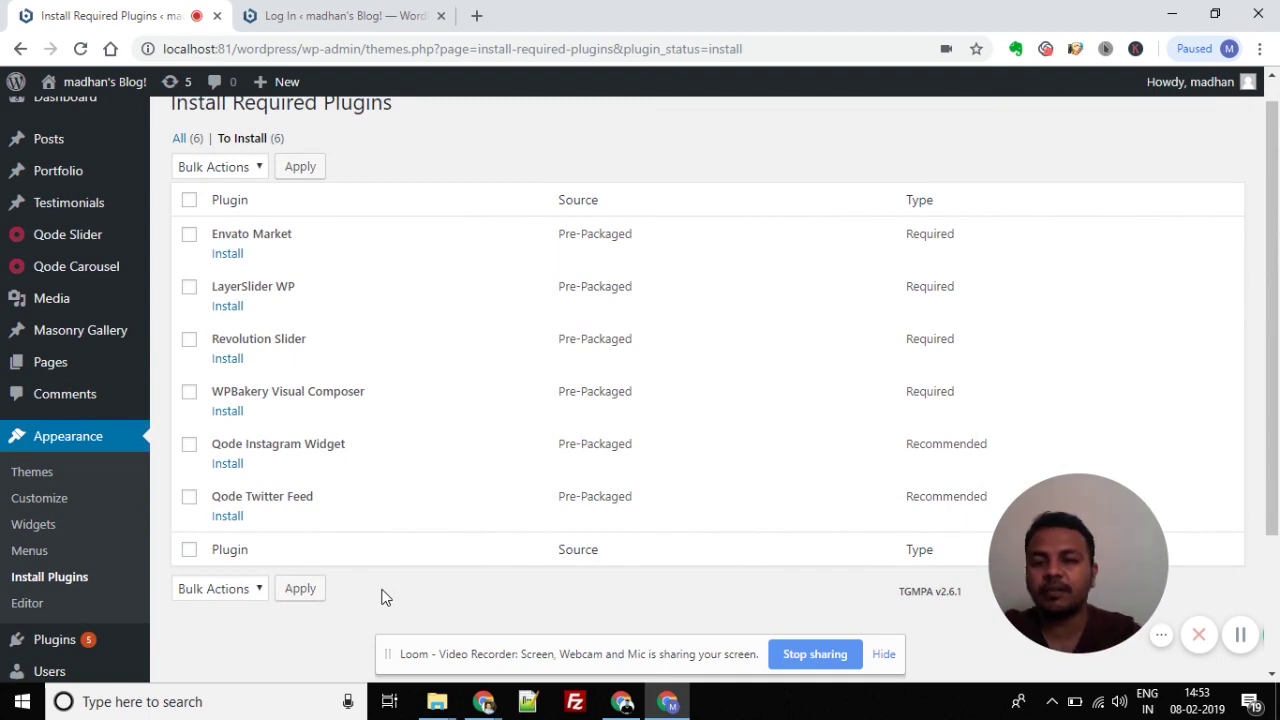
Step: Select all the listed plugins and apply the Install bulk action to them
click(189, 202)
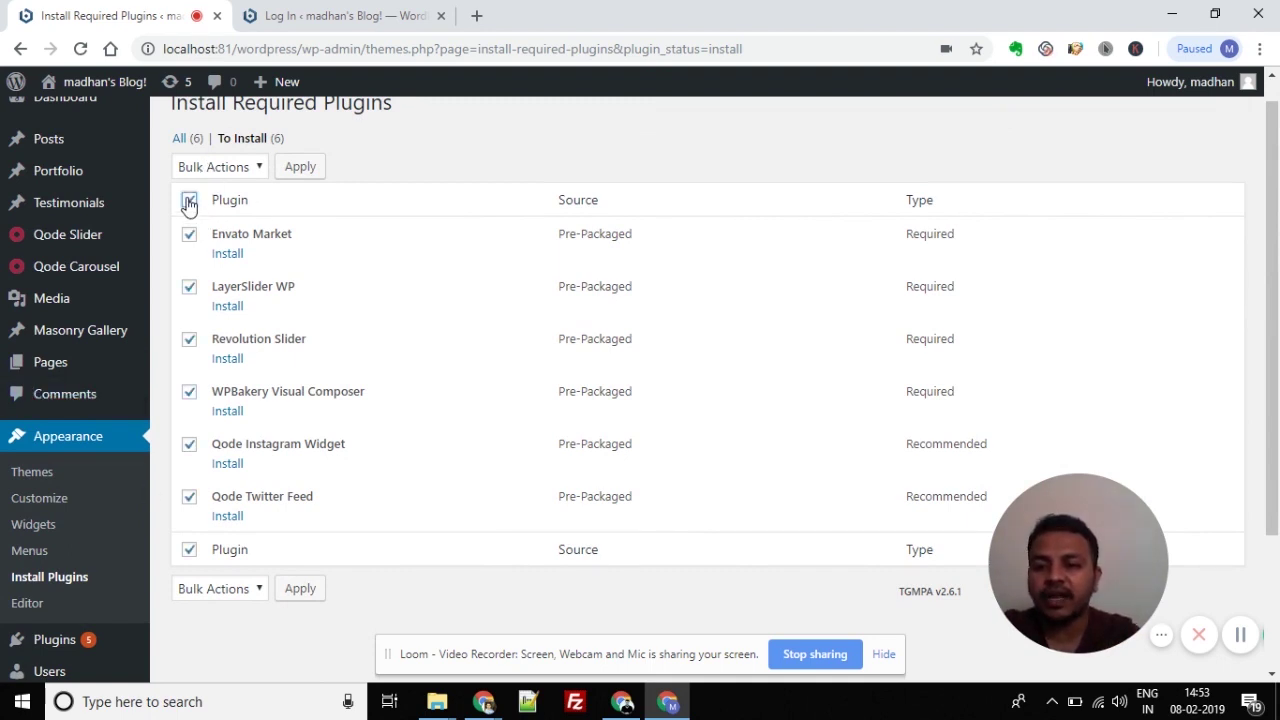
click(247, 166)
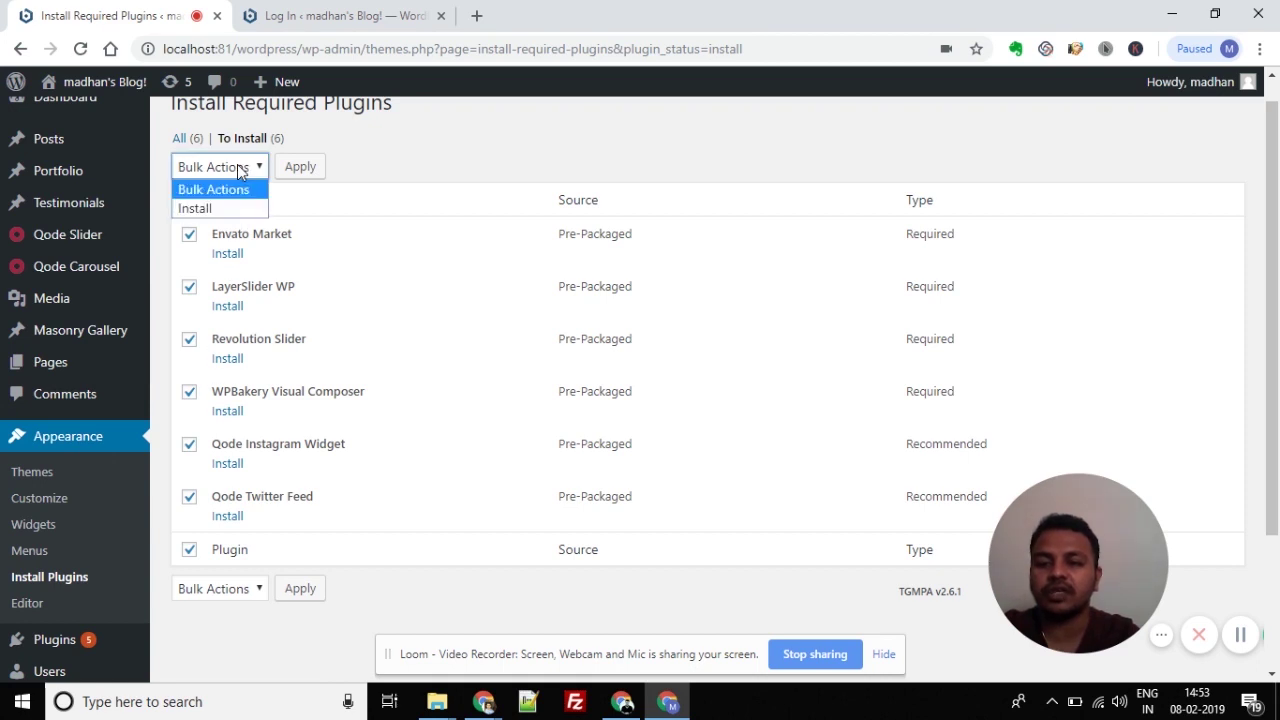
click(222, 164)
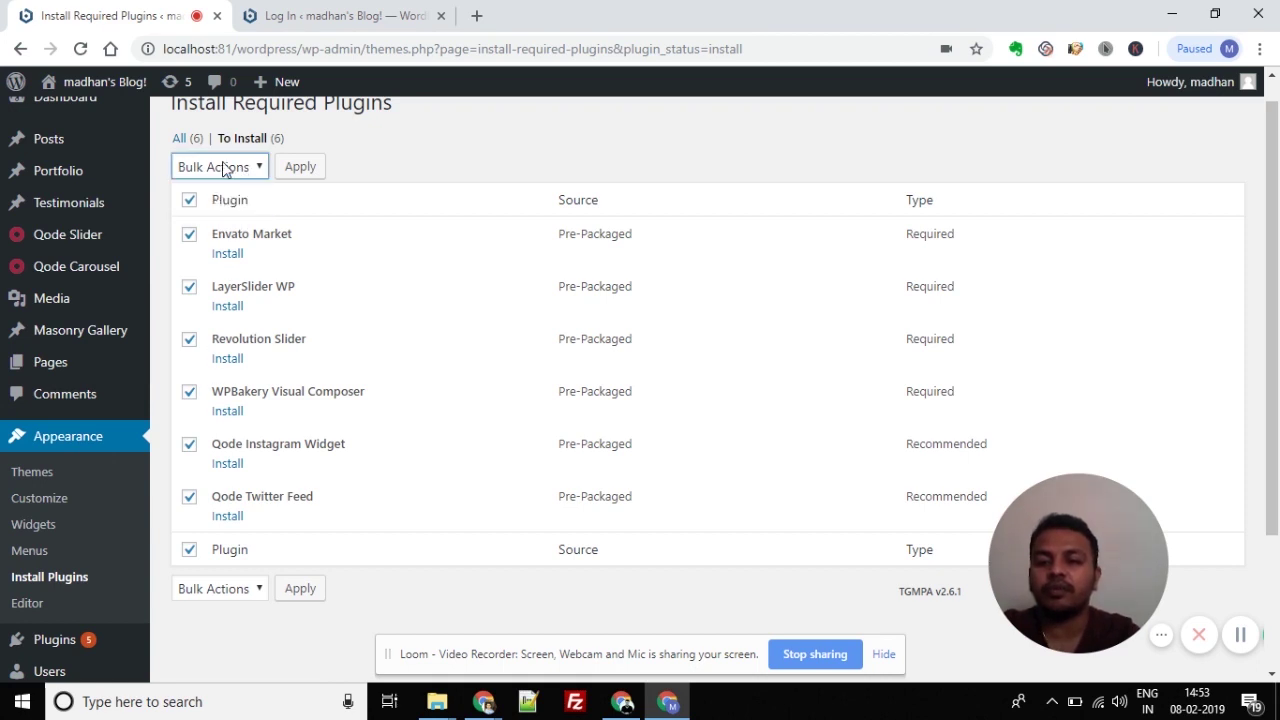
click(222, 164)
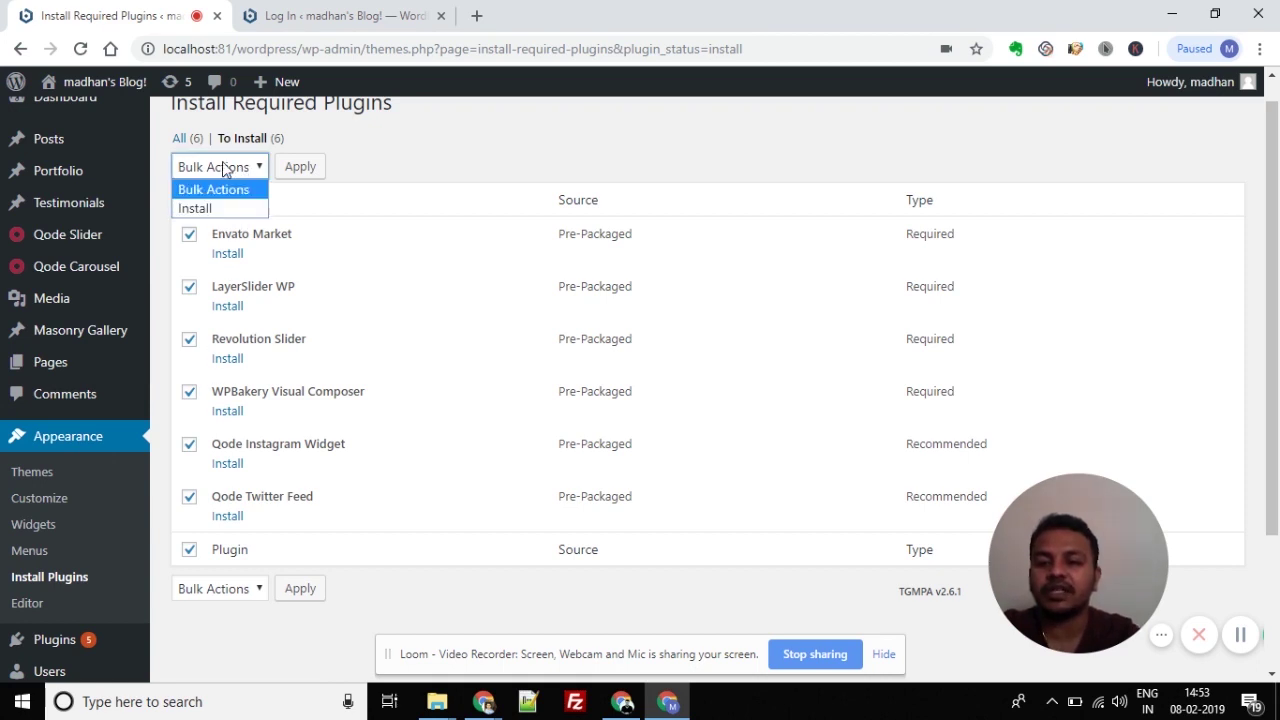
click(196, 208)
click(300, 166)
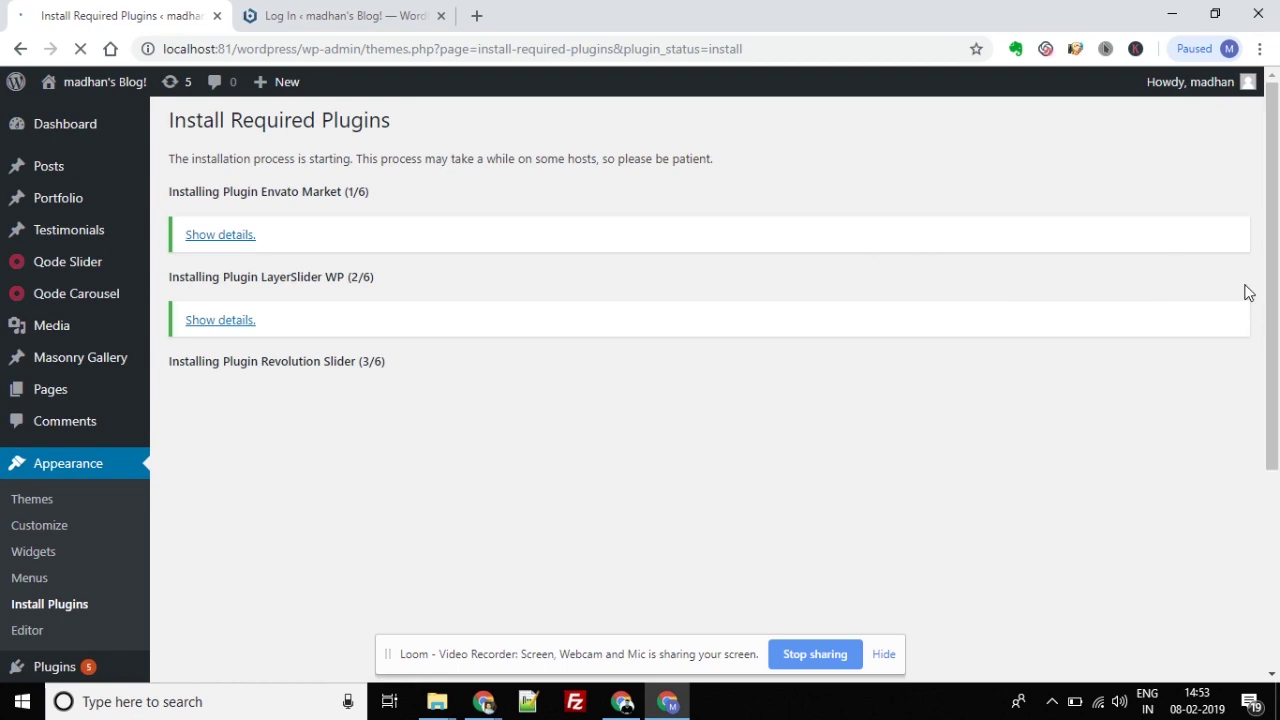
scroll(1250, 240, down, 1)
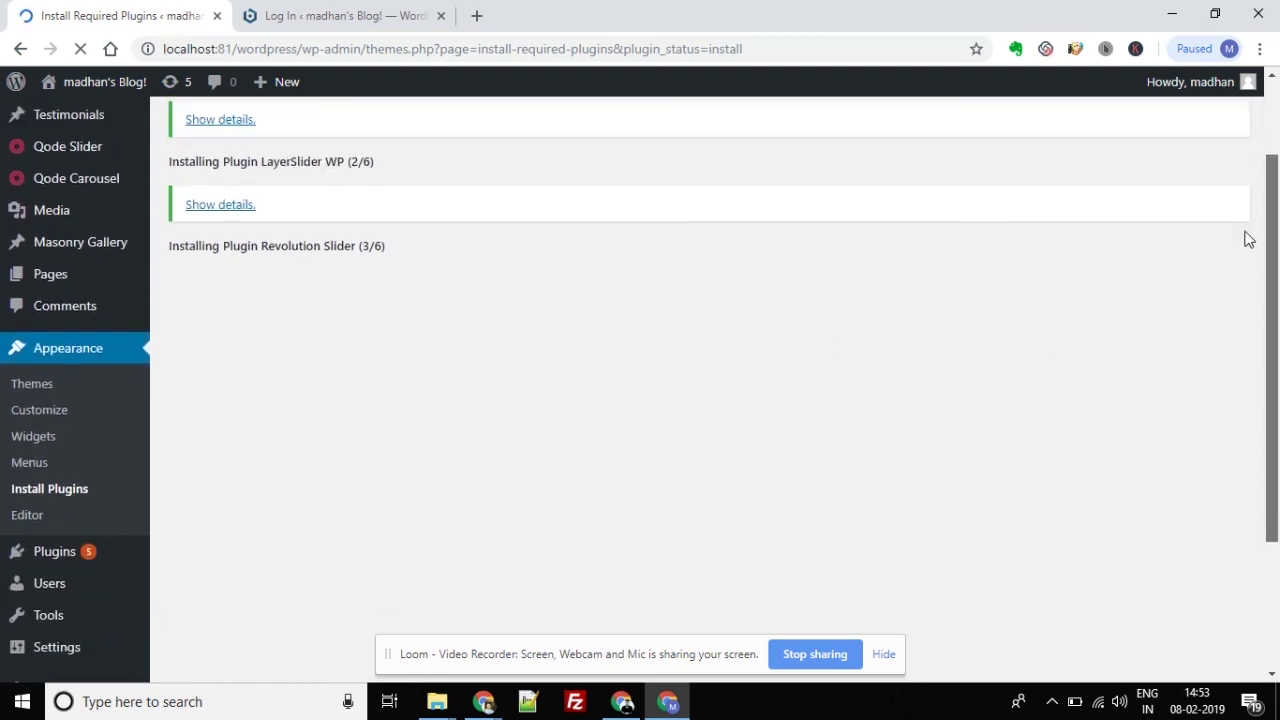
scroll(1250, 215, up, 1)
scroll(1240, 230, down, 1)
scroll(1240, 220, up, 1)
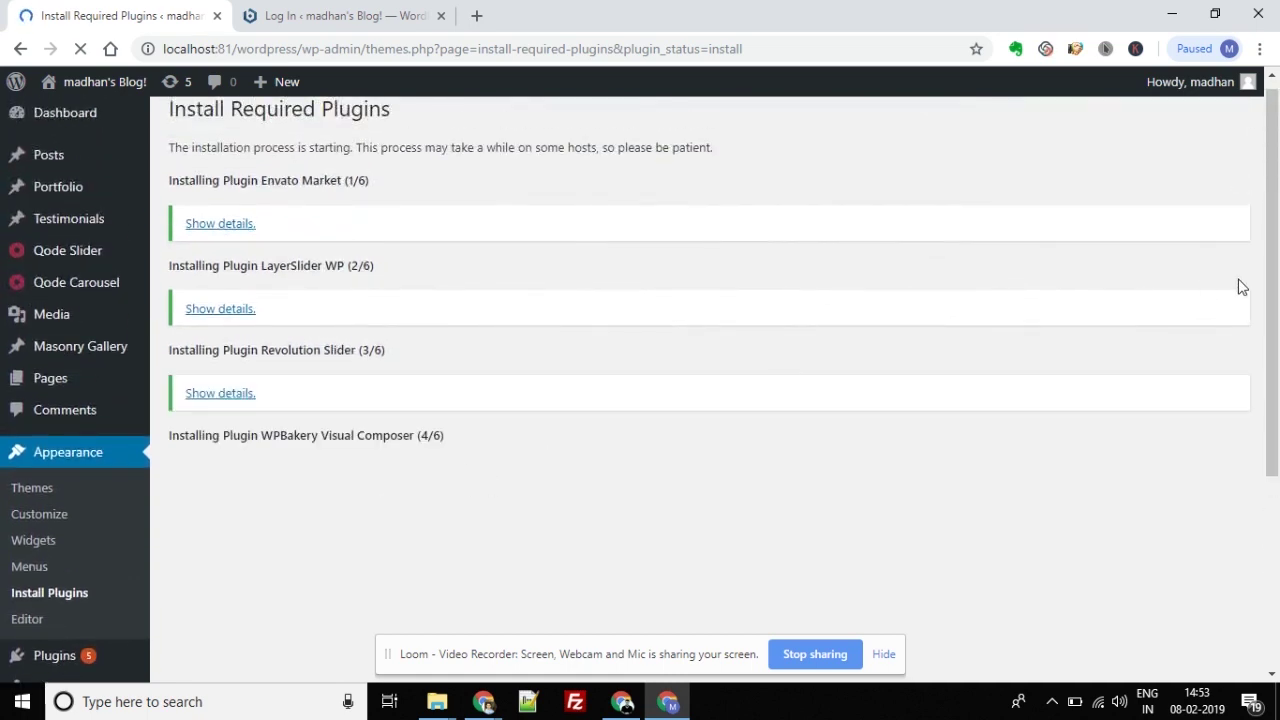
Step: Follow the bulk plugin installation through to the end and return to the required plugins list
drag(1273, 272, 1261, 306)
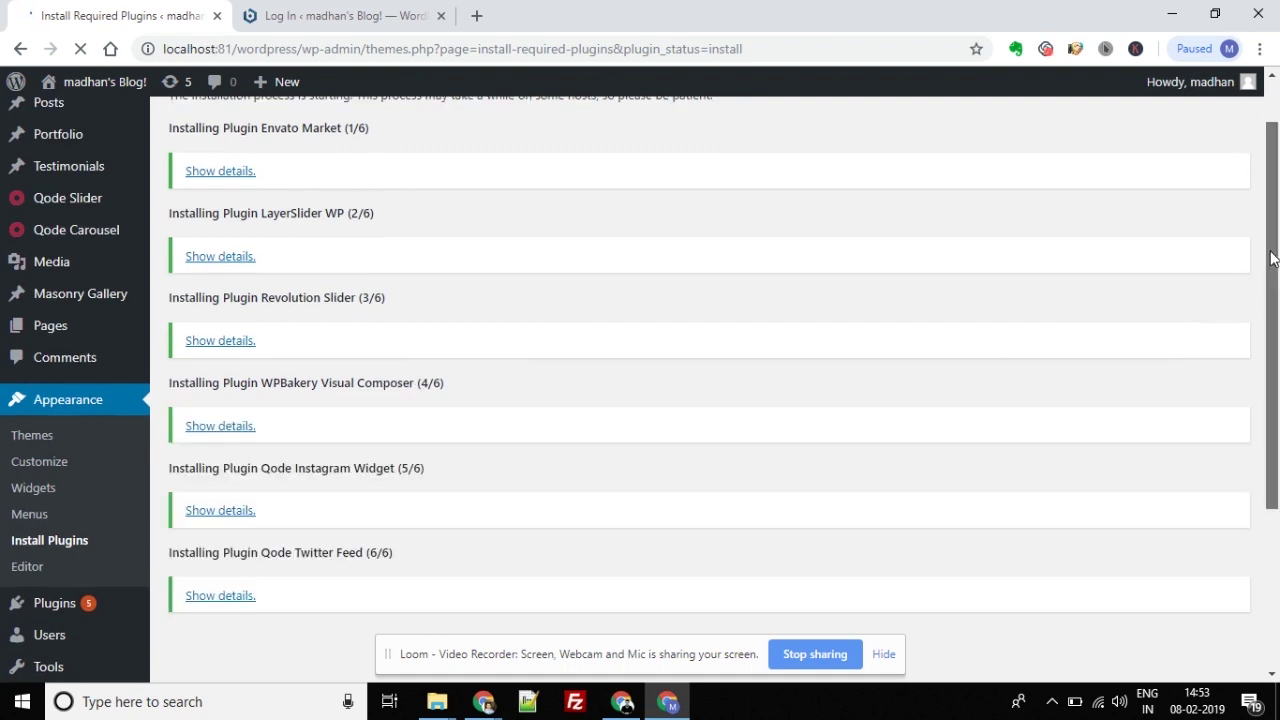
drag(1272, 258, 1269, 355)
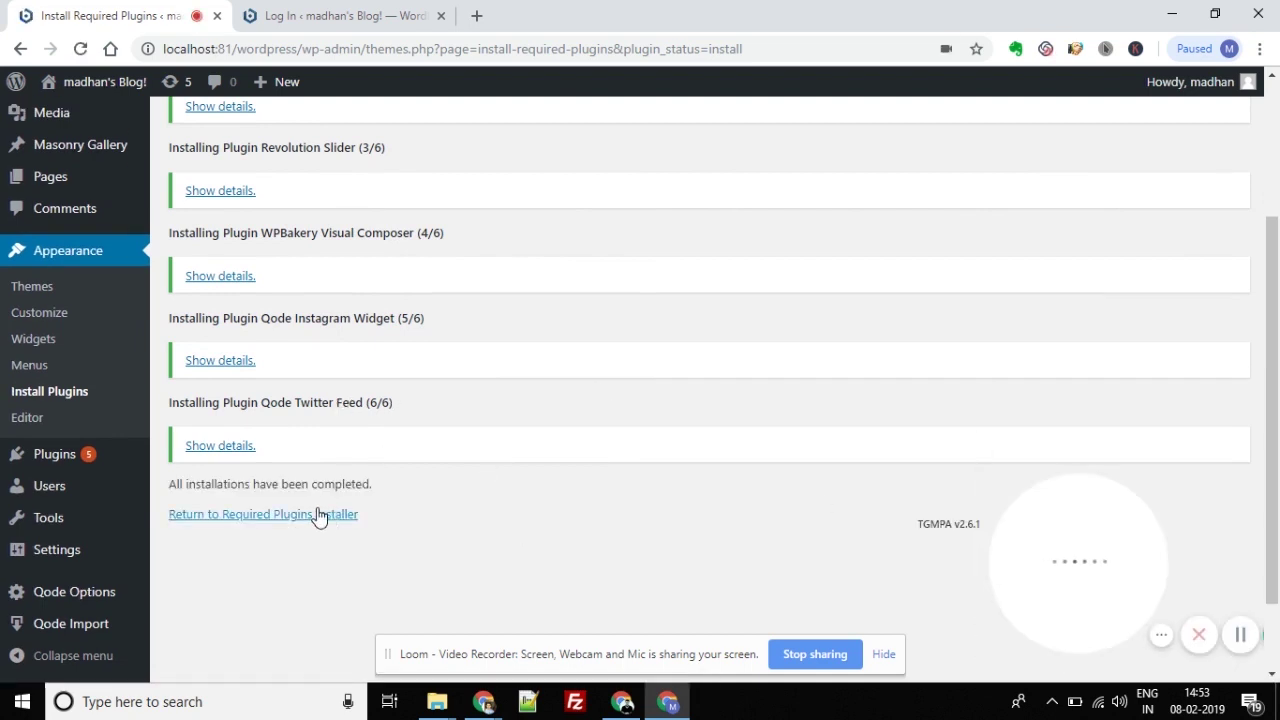
click(276, 524)
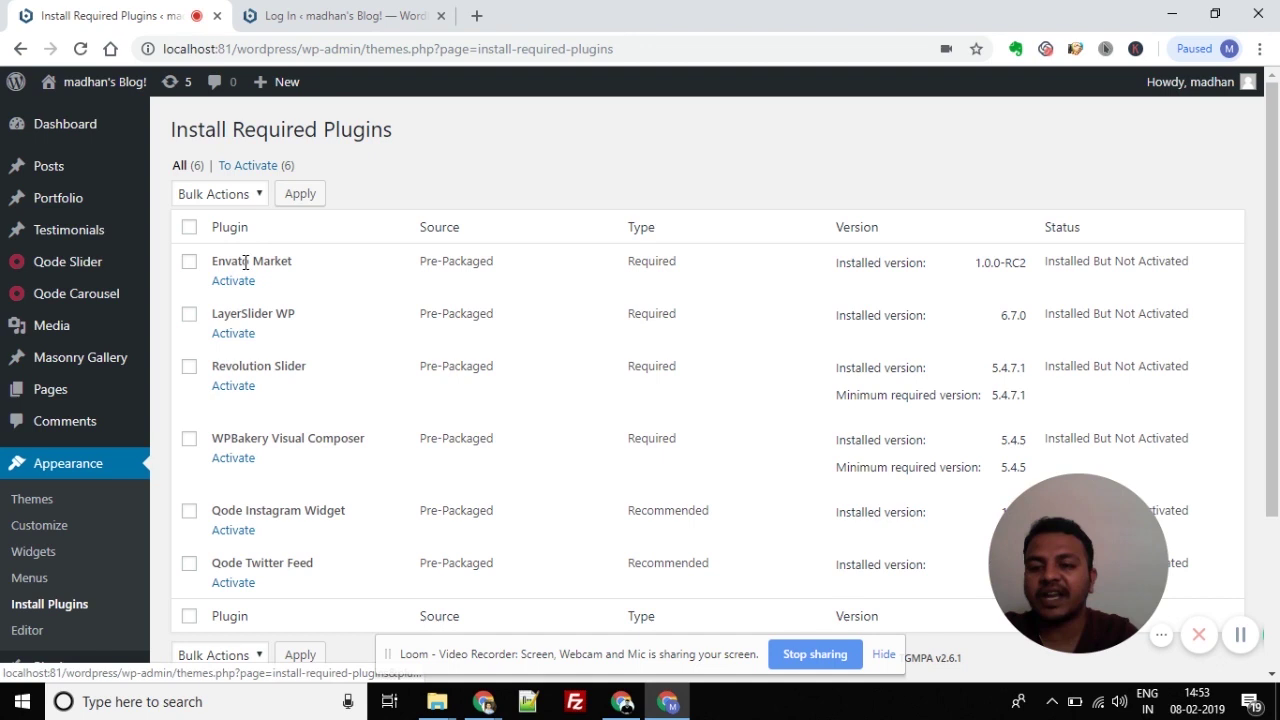
Step: Select all the installed plugins in the list and apply the Activate bulk action to them
click(189, 229)
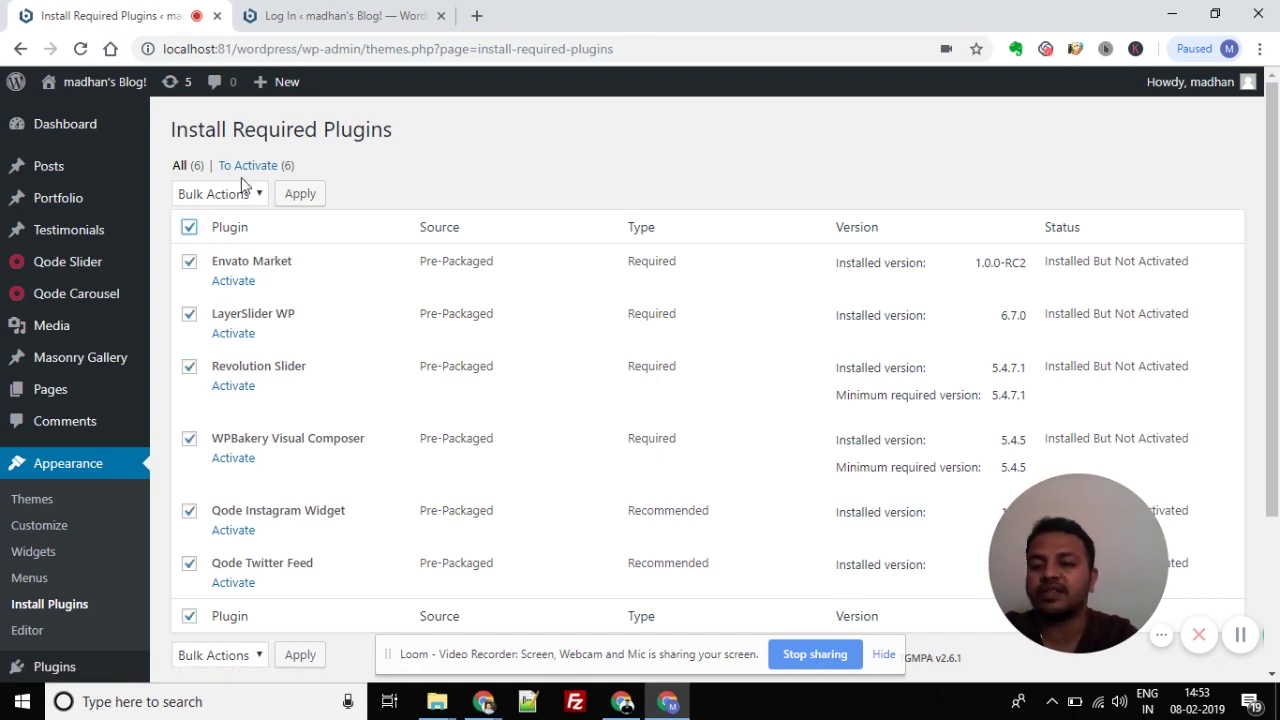
click(225, 199)
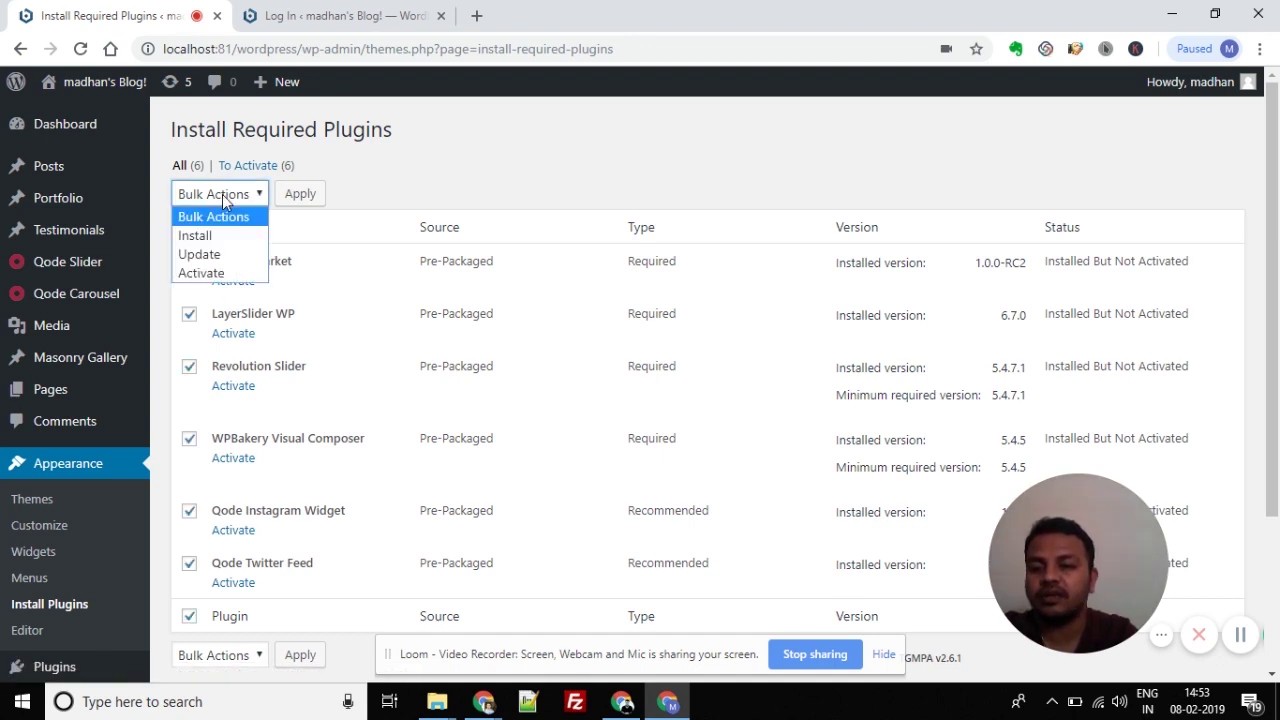
click(197, 274)
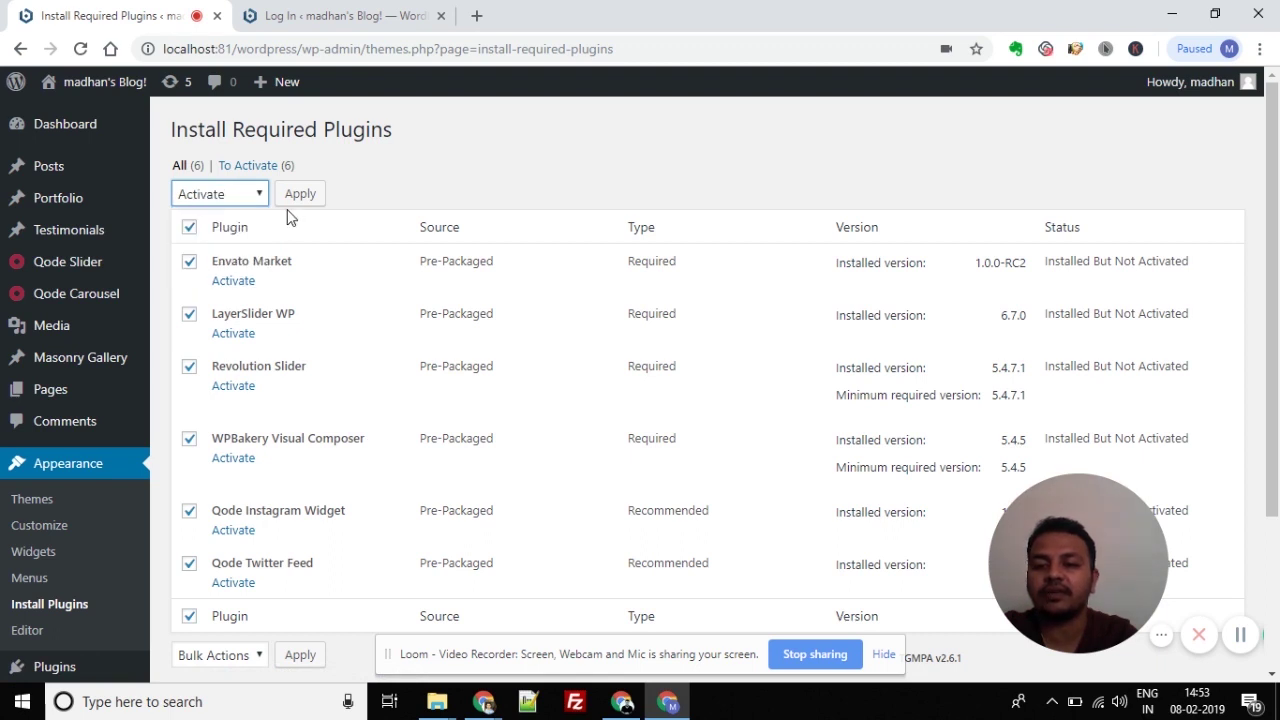
click(312, 194)
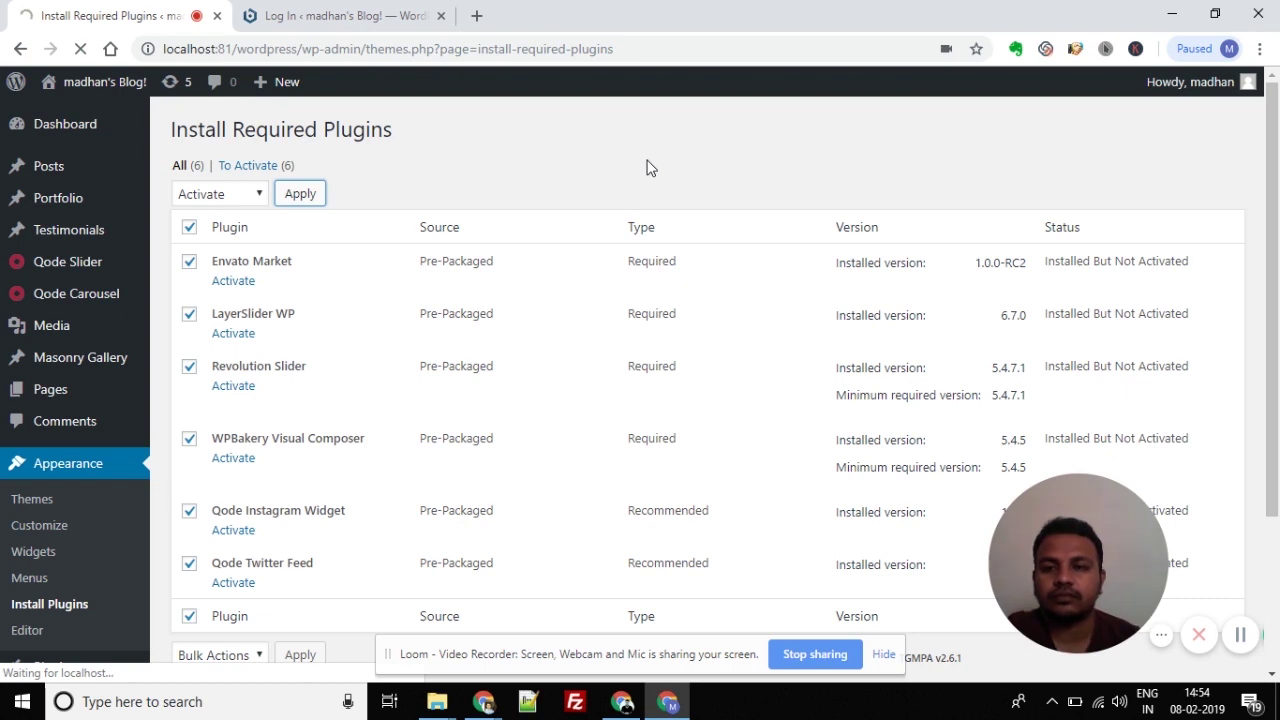
mouse_move(1272, 192)
mouse_down()
mouse_move(1272, 314)
mouse_move(1272, 212)
mouse_up()
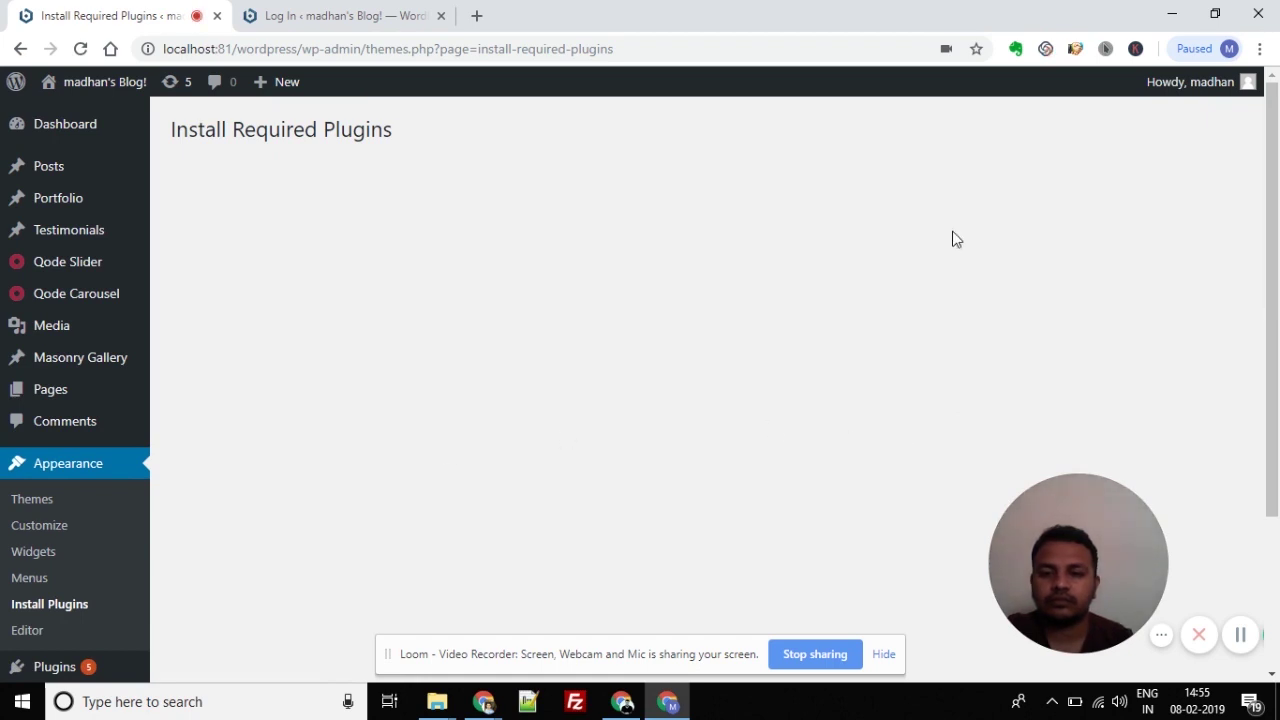
Step: Open the Qode Import page with Bridge's one-click demo content import settings
drag(1265, 250, 1243, 386)
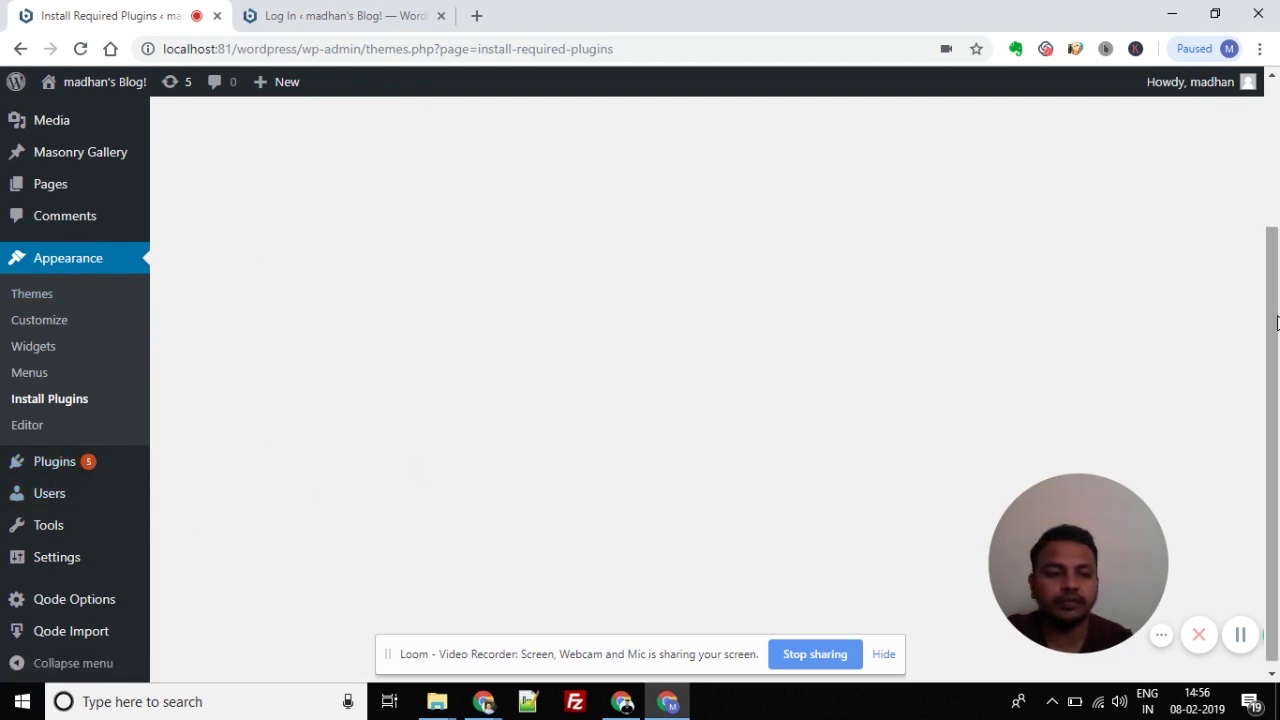
drag(1274, 325, 1276, 170)
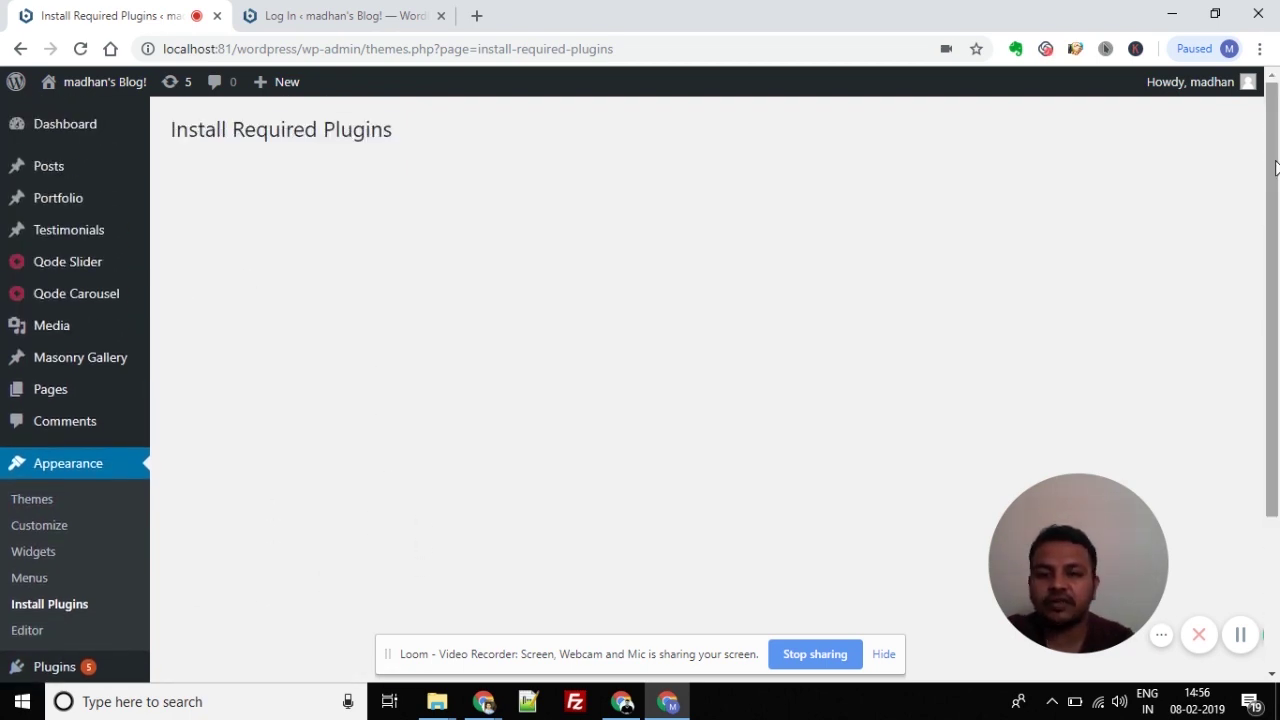
scroll(1276, 167, down, 2)
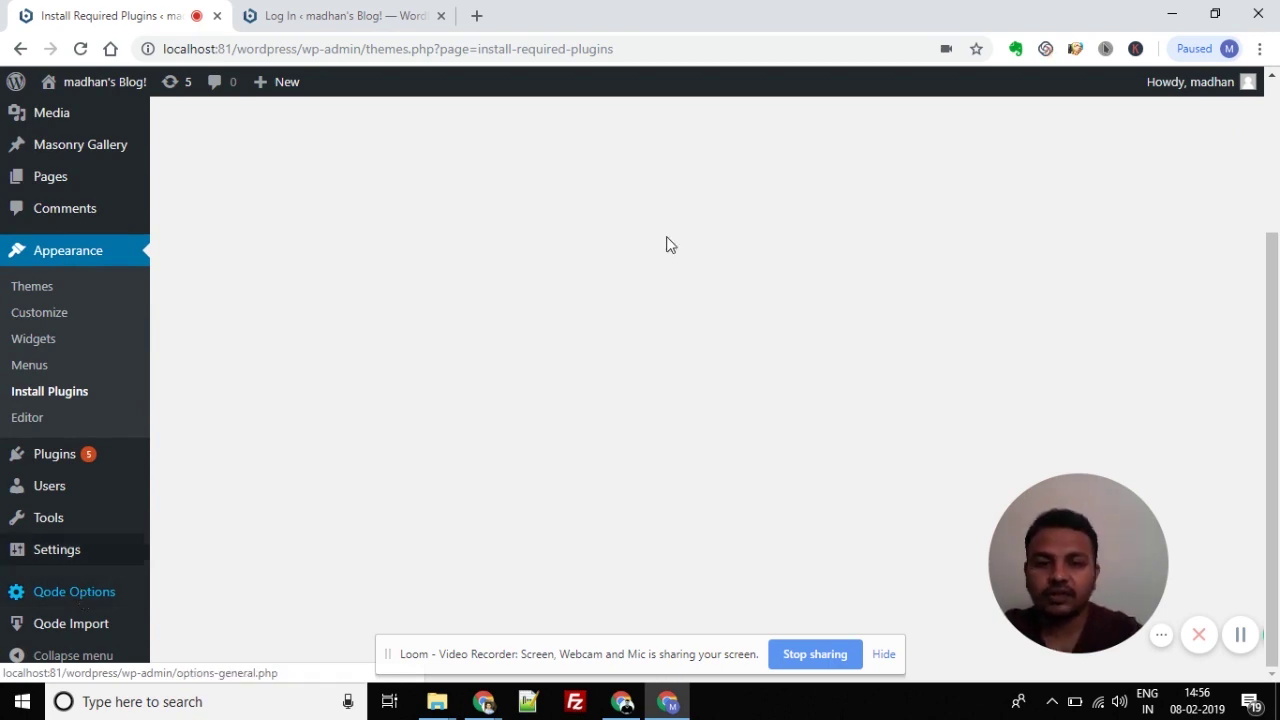
mouse_move(1276, 382)
mouse_down()
mouse_move(1276, 200)
mouse_move(1270, 405)
mouse_up()
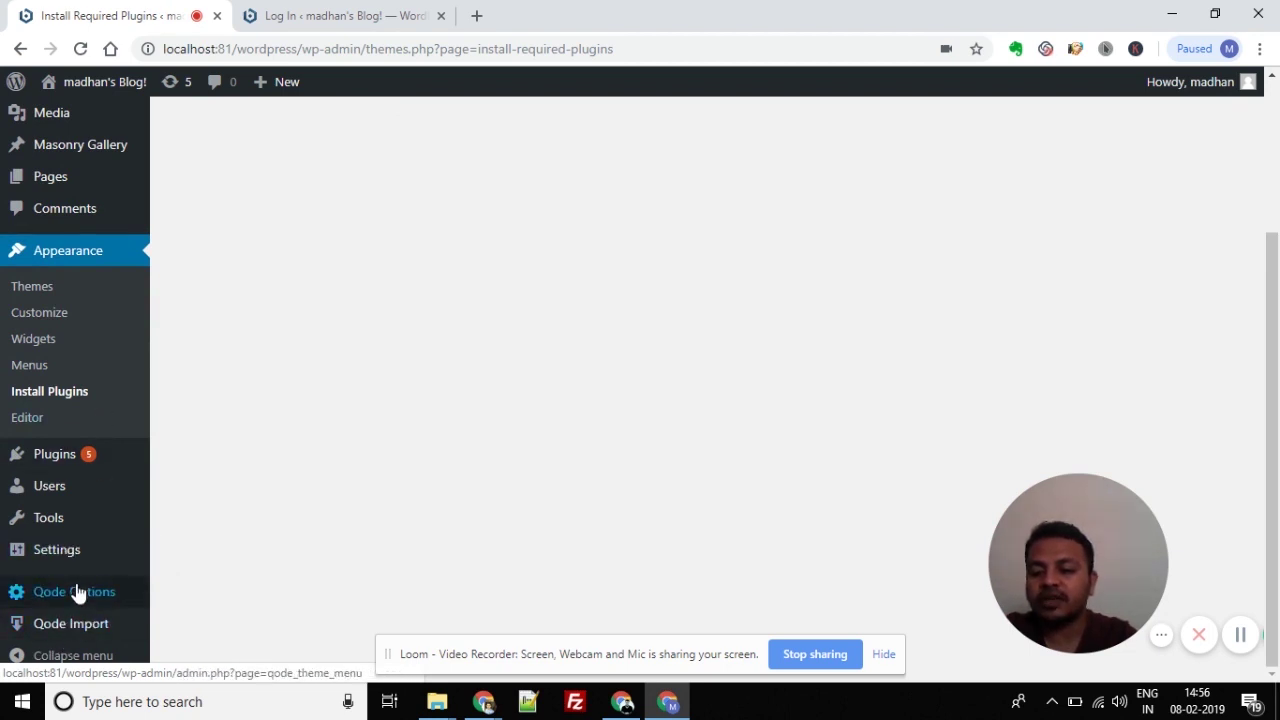
drag(1274, 457, 1273, 365)
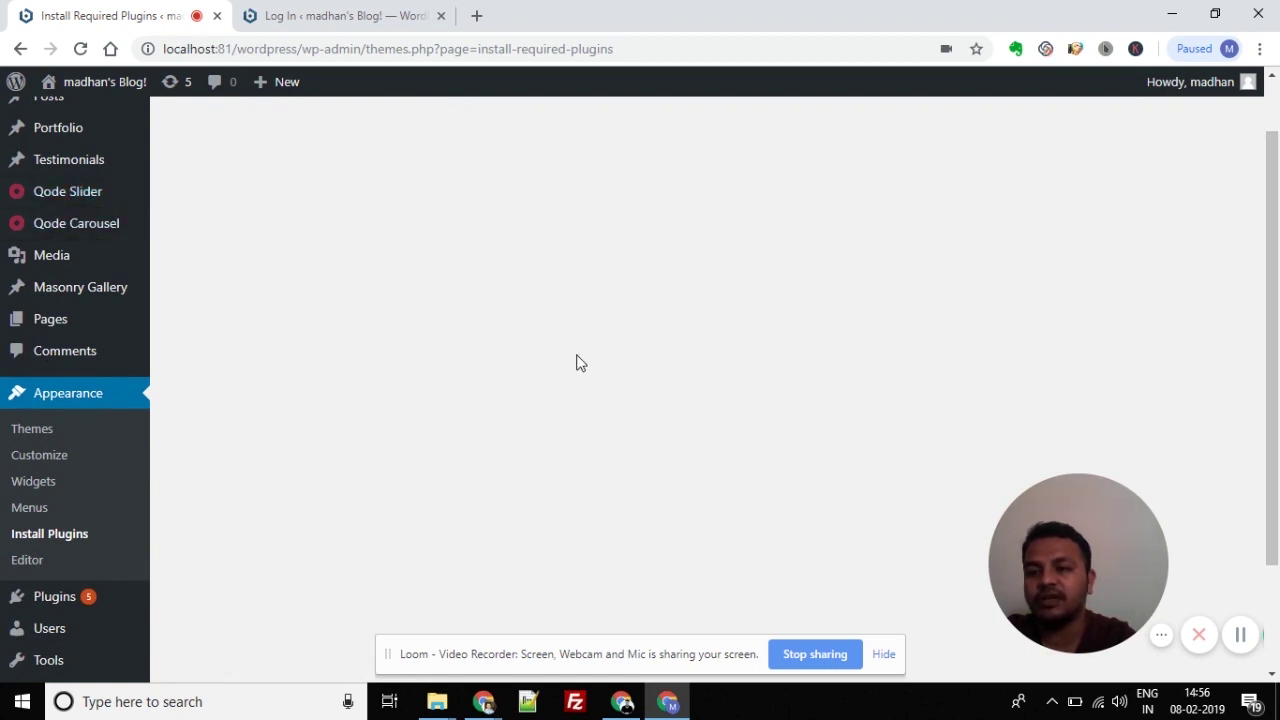
drag(1268, 300, 1268, 400)
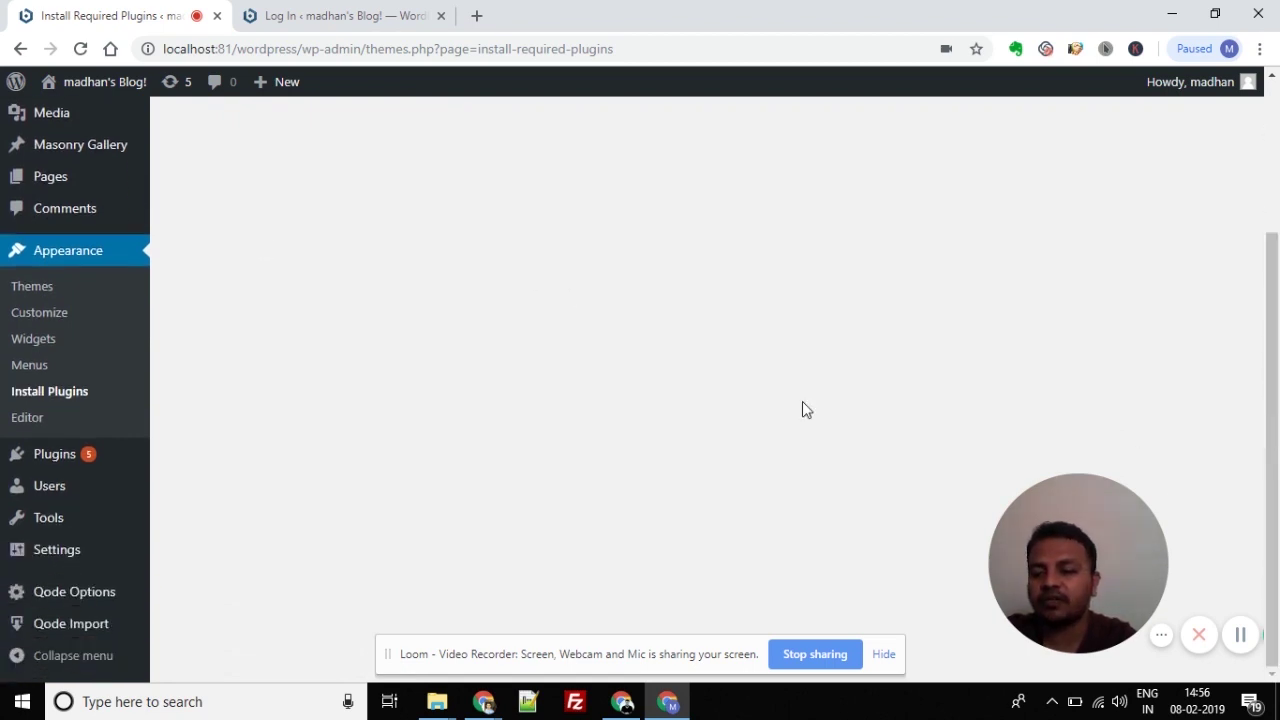
click(70, 626)
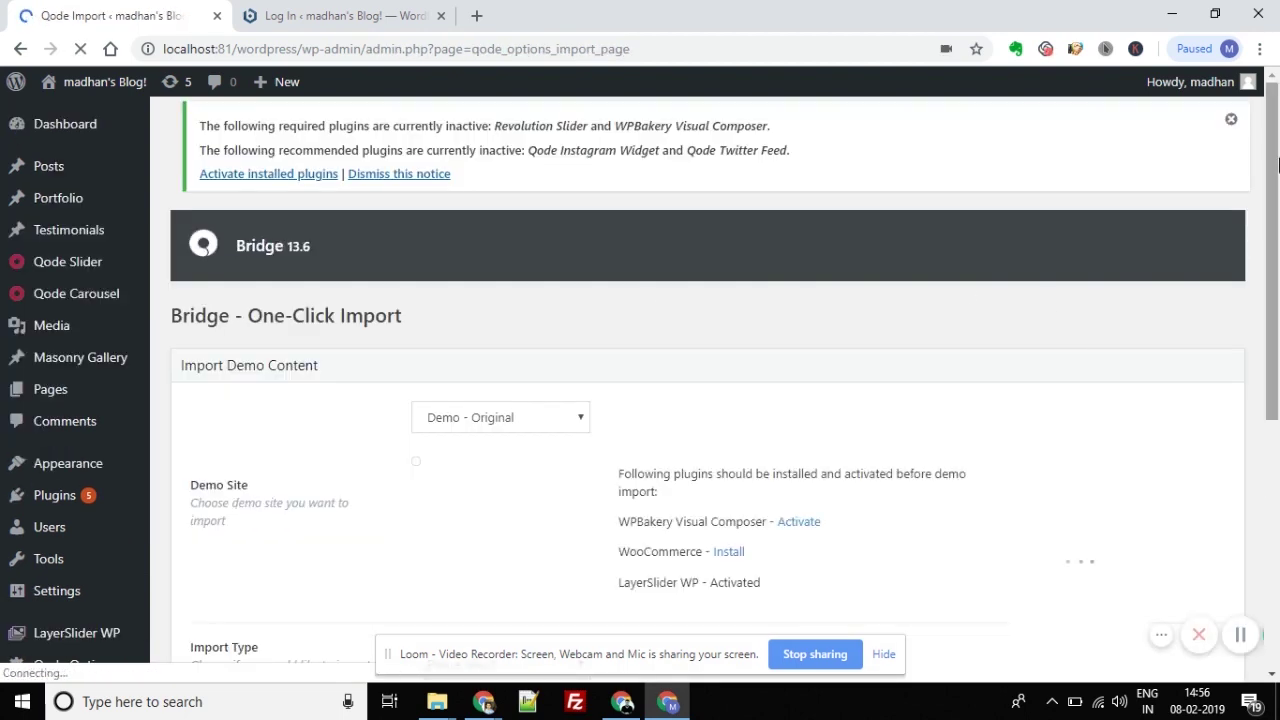
drag(1266, 150, 1266, 210)
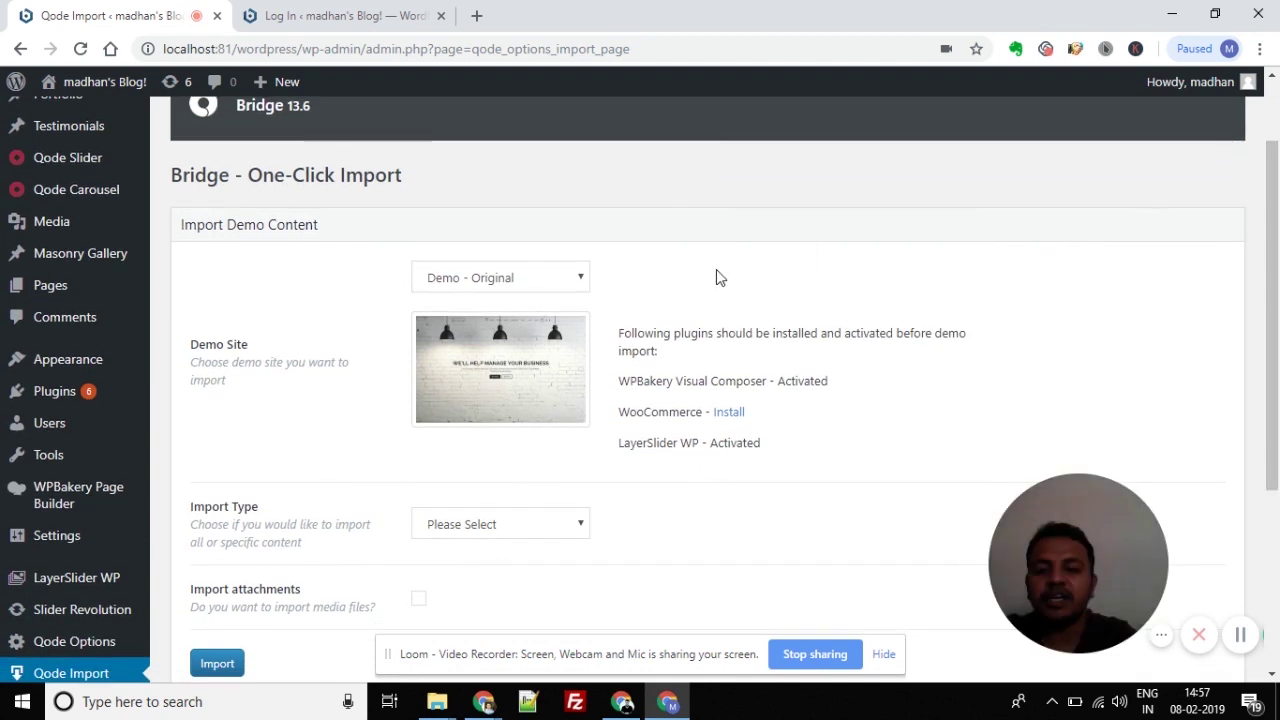
Step: Try Demo 26 - Health as the demo site to import, and set the choice back to Demo - Original
click(565, 287)
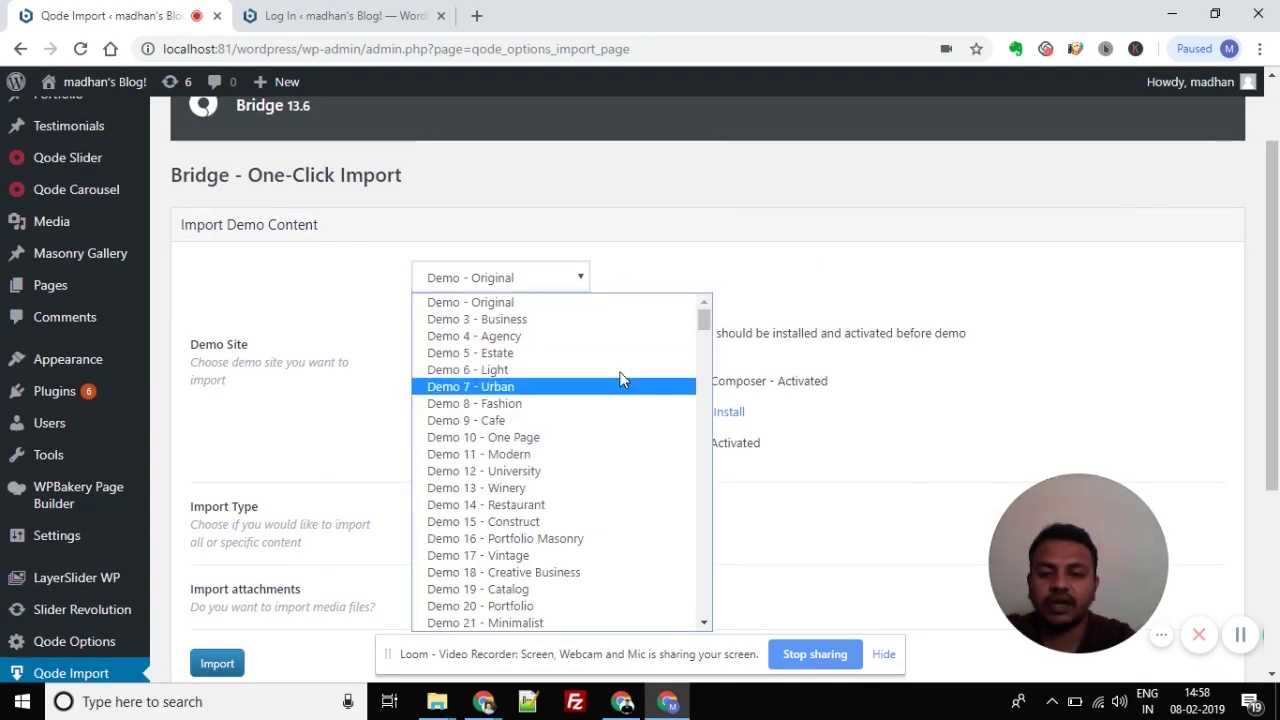
scroll(705, 320, down, 1)
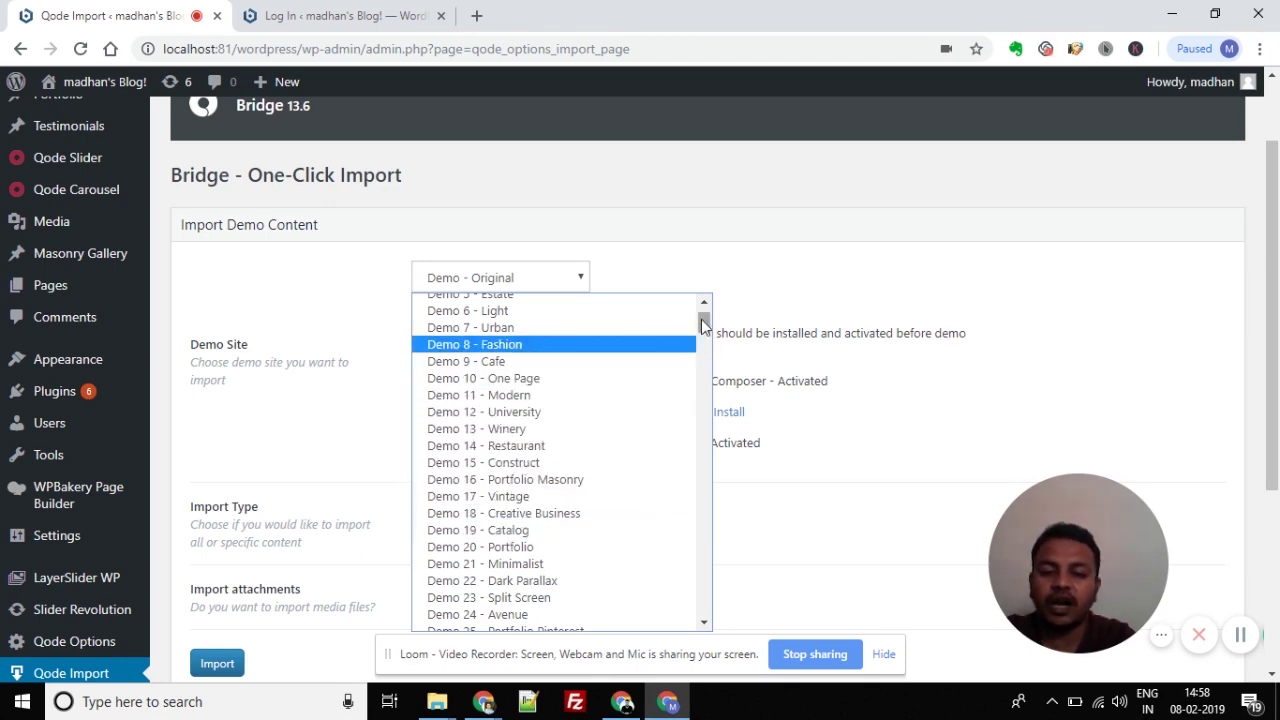
drag(703, 328, 704, 345)
click(527, 348)
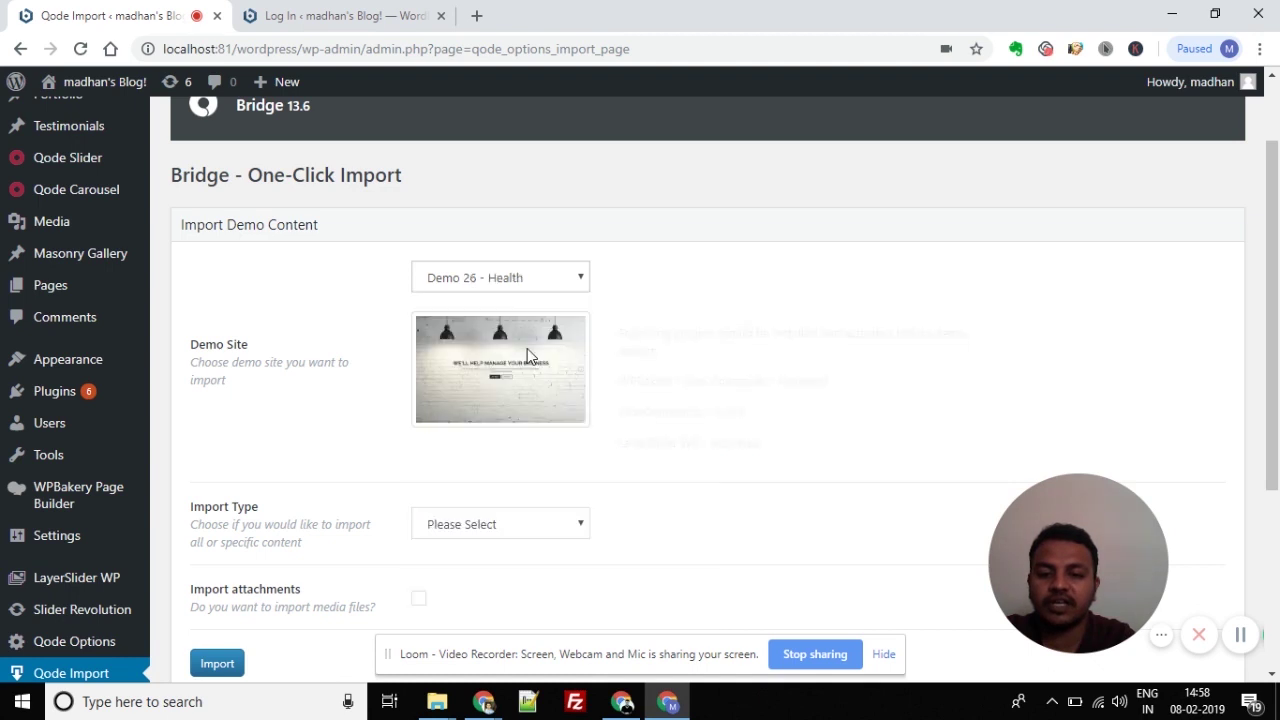
click(534, 278)
scroll(704, 325, up, 2)
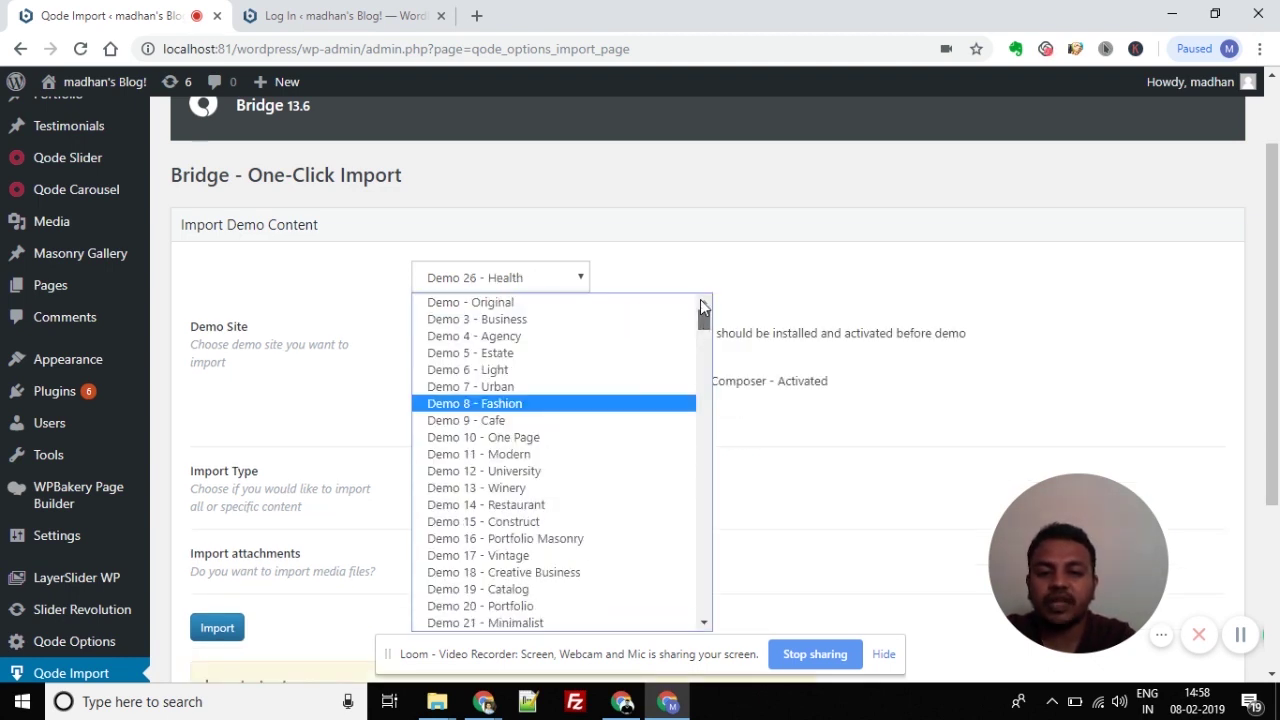
click(540, 303)
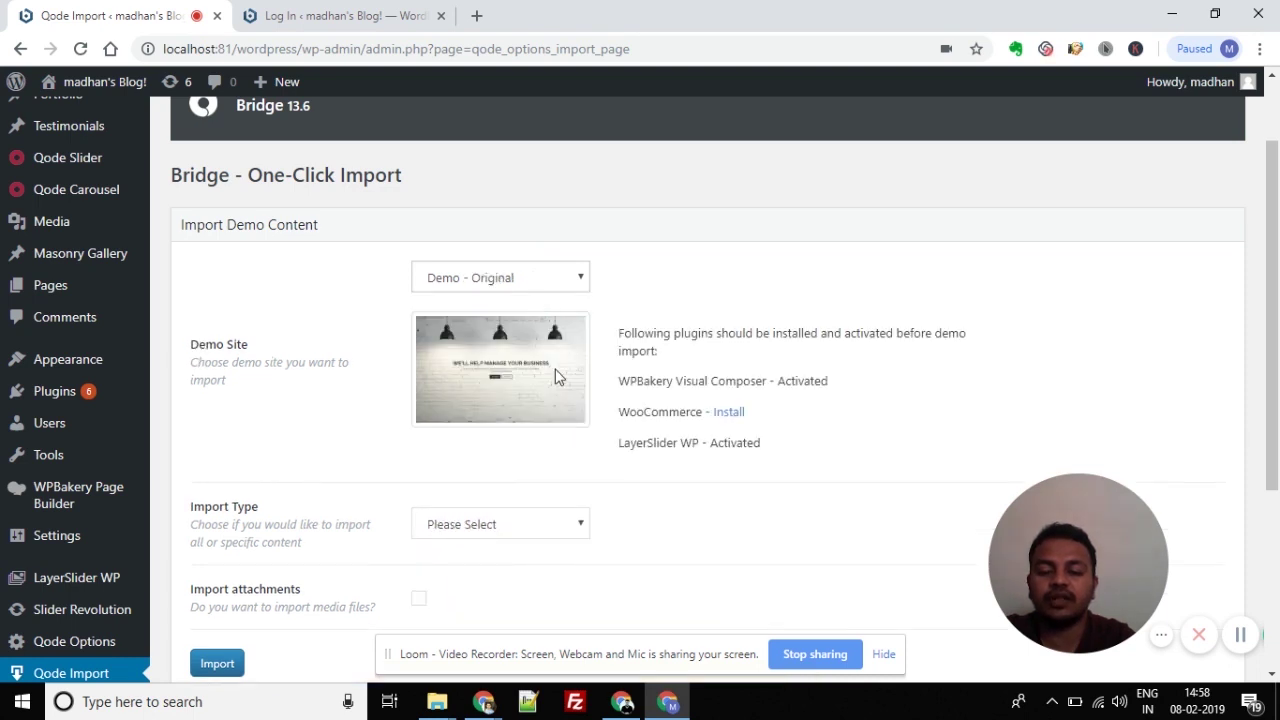
Step: Try Demo 9 - Cafe as the demo site and return the selection to Demo - Original
click(550, 289)
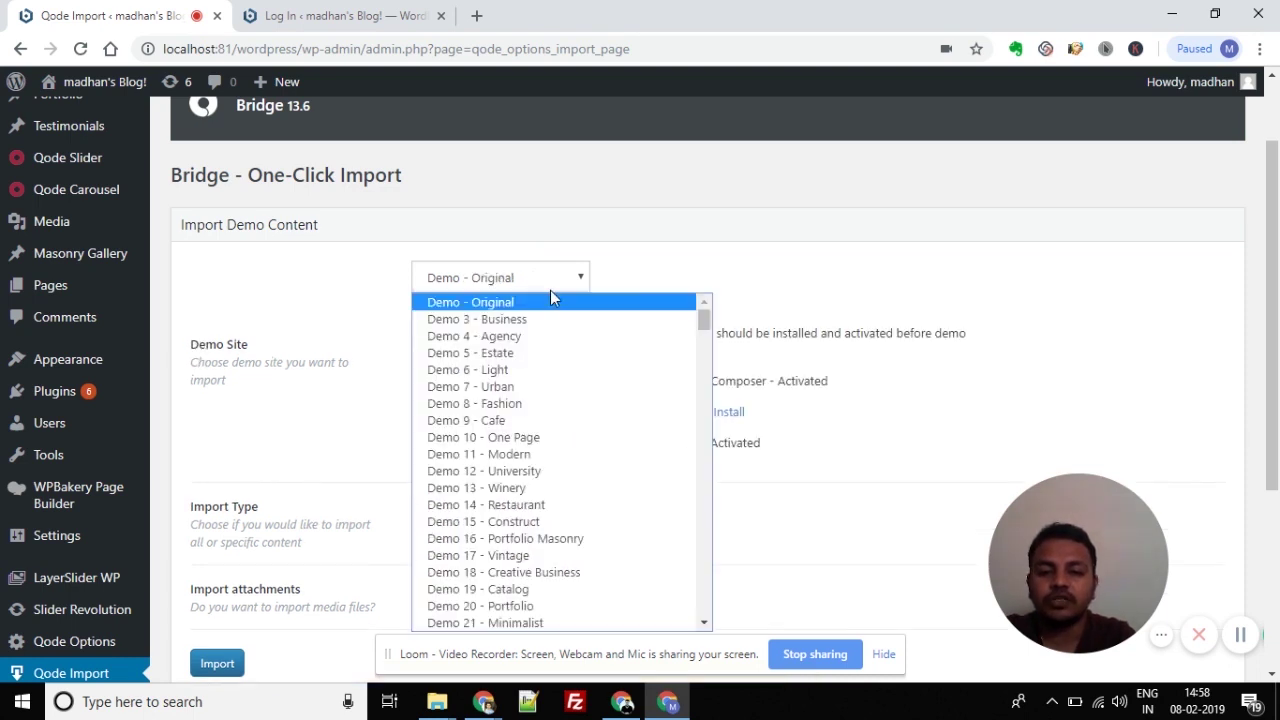
click(518, 422)
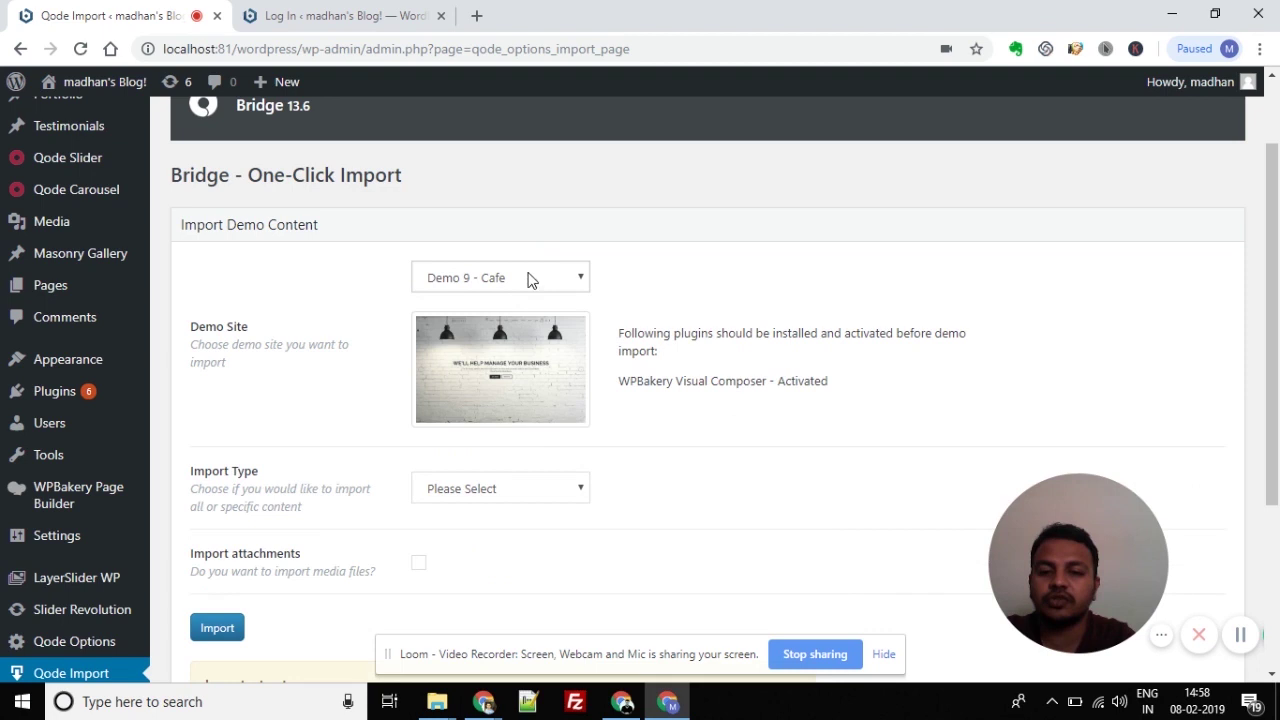
drag(1274, 238, 1262, 267)
click(518, 231)
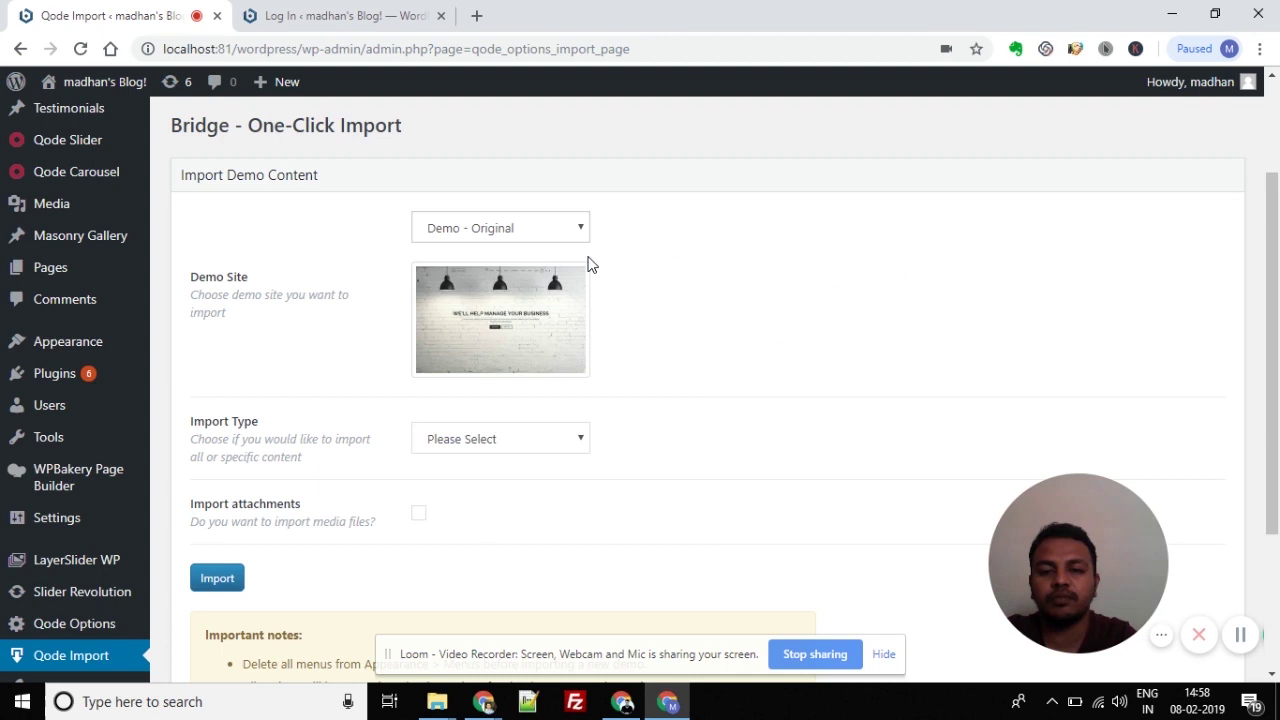
click(590, 263)
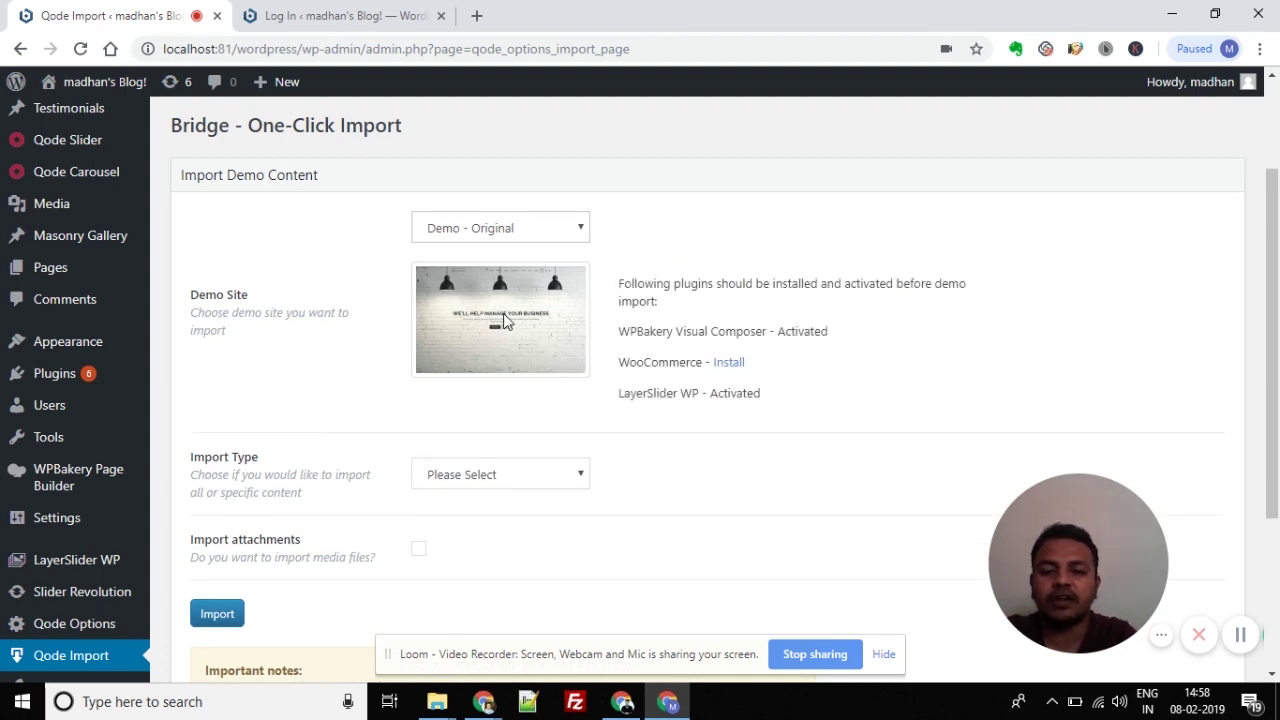
Step: Set the import type to All and include the media attachments in the demo import
drag(1270, 228, 1270, 275)
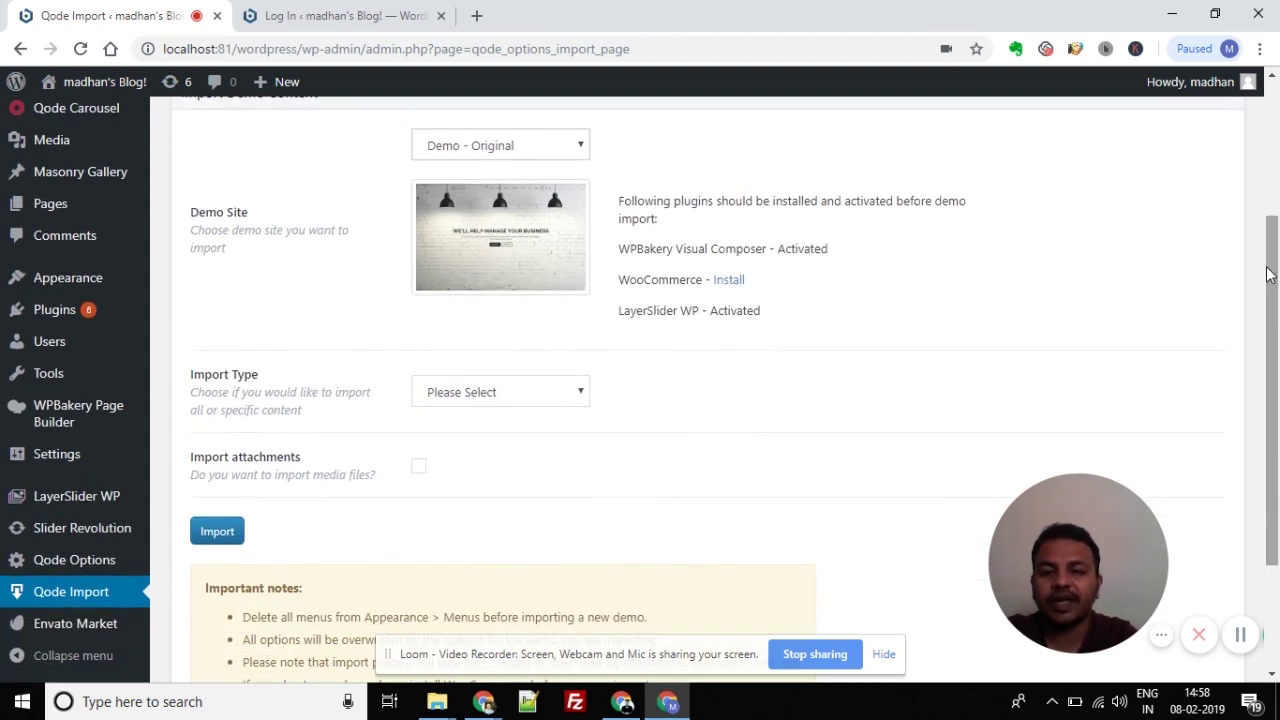
click(486, 400)
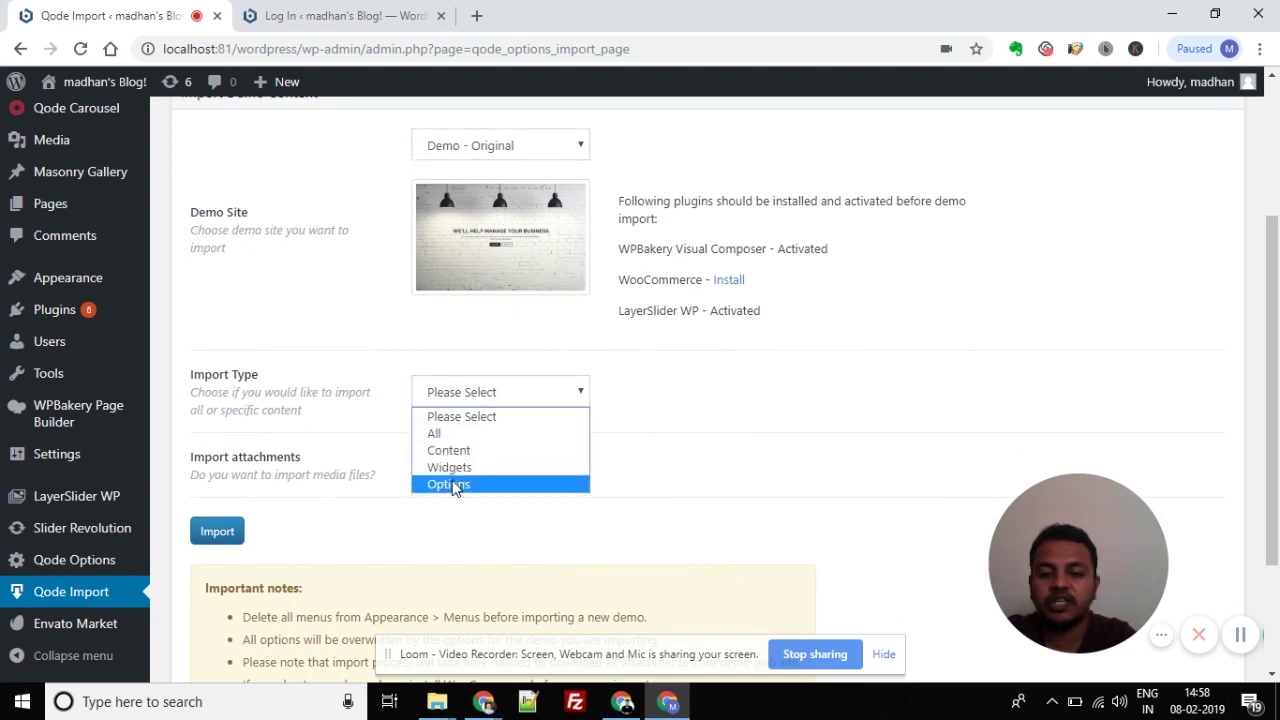
click(440, 434)
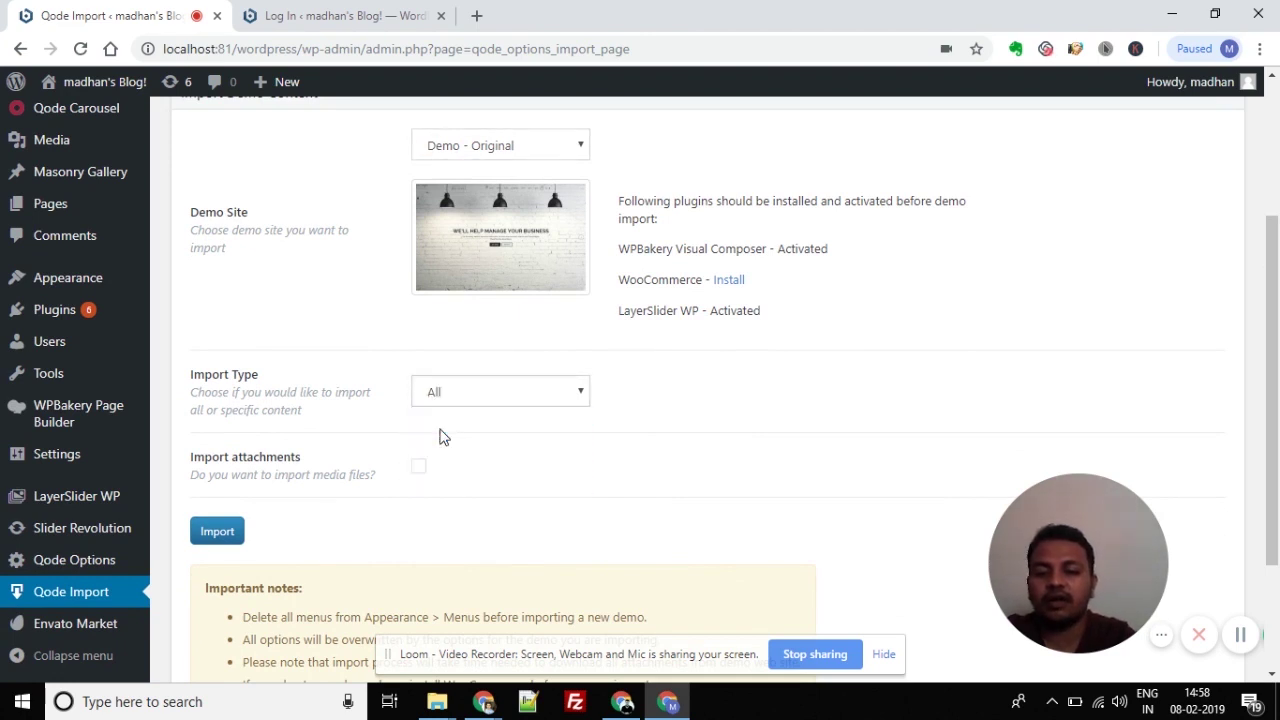
click(421, 472)
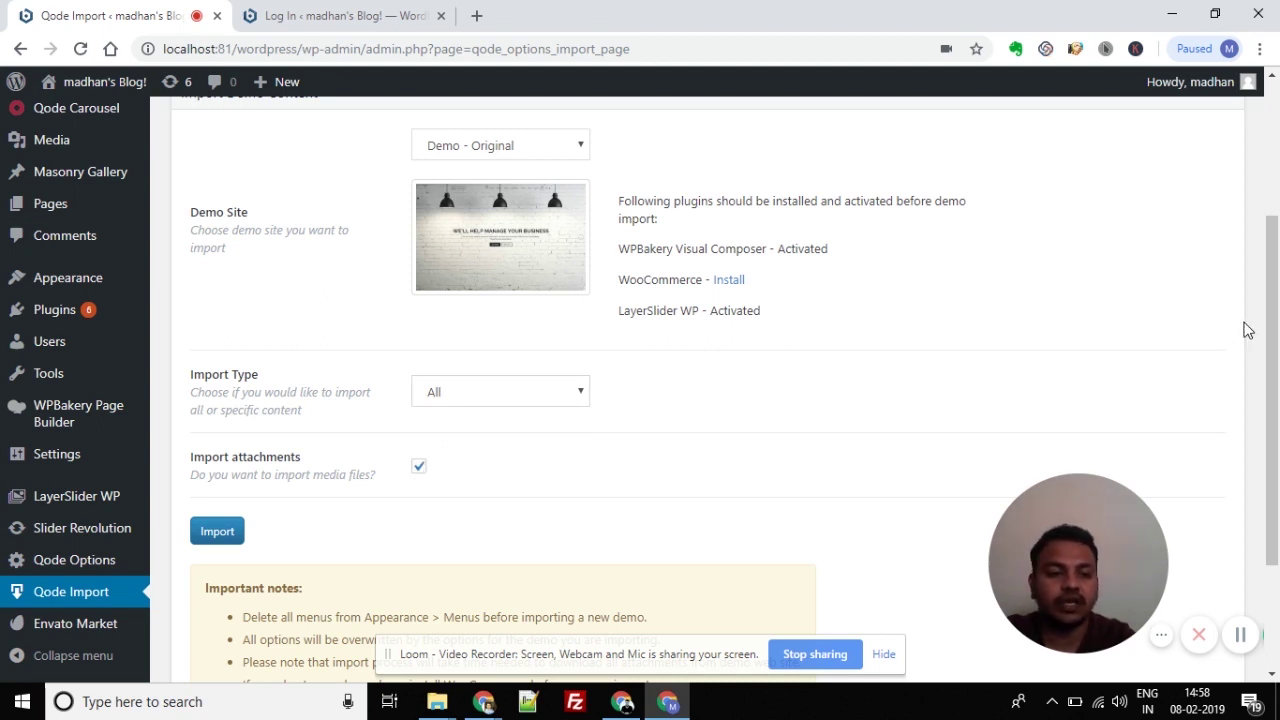
Step: Start the import of the Demo - Original content and confirm importing the demo data
drag(1273, 320, 1260, 410)
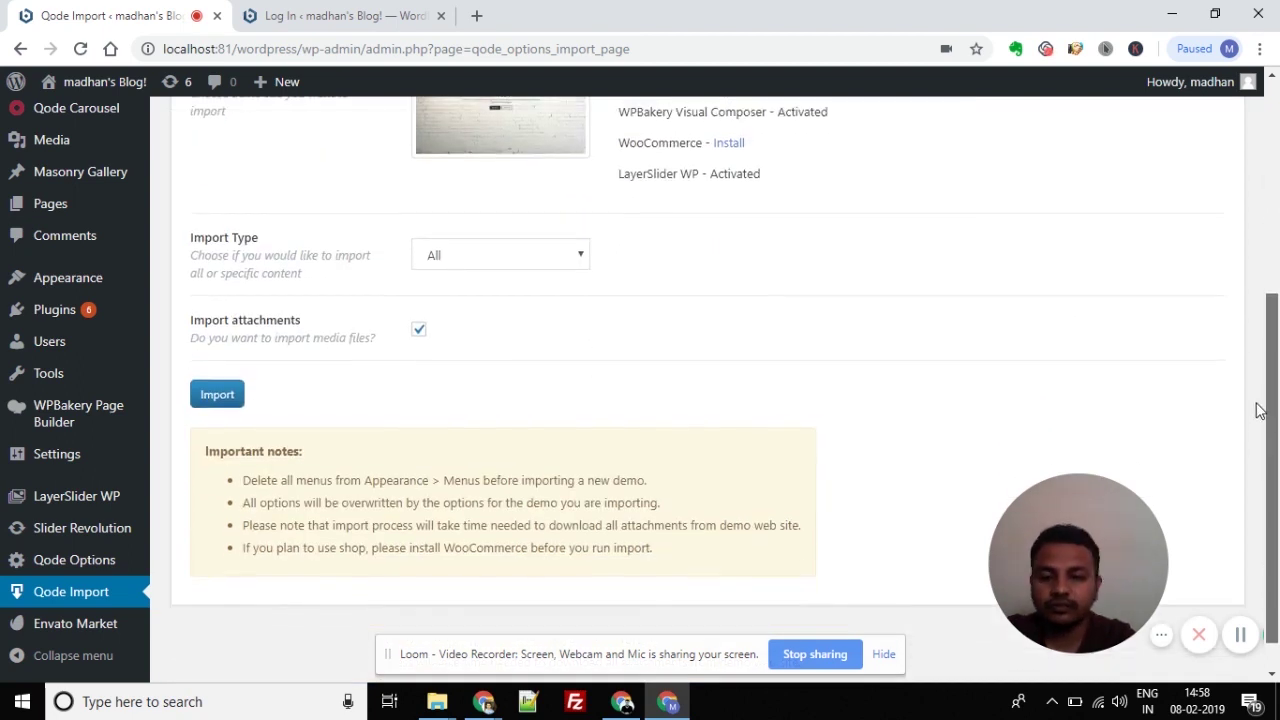
click(218, 395)
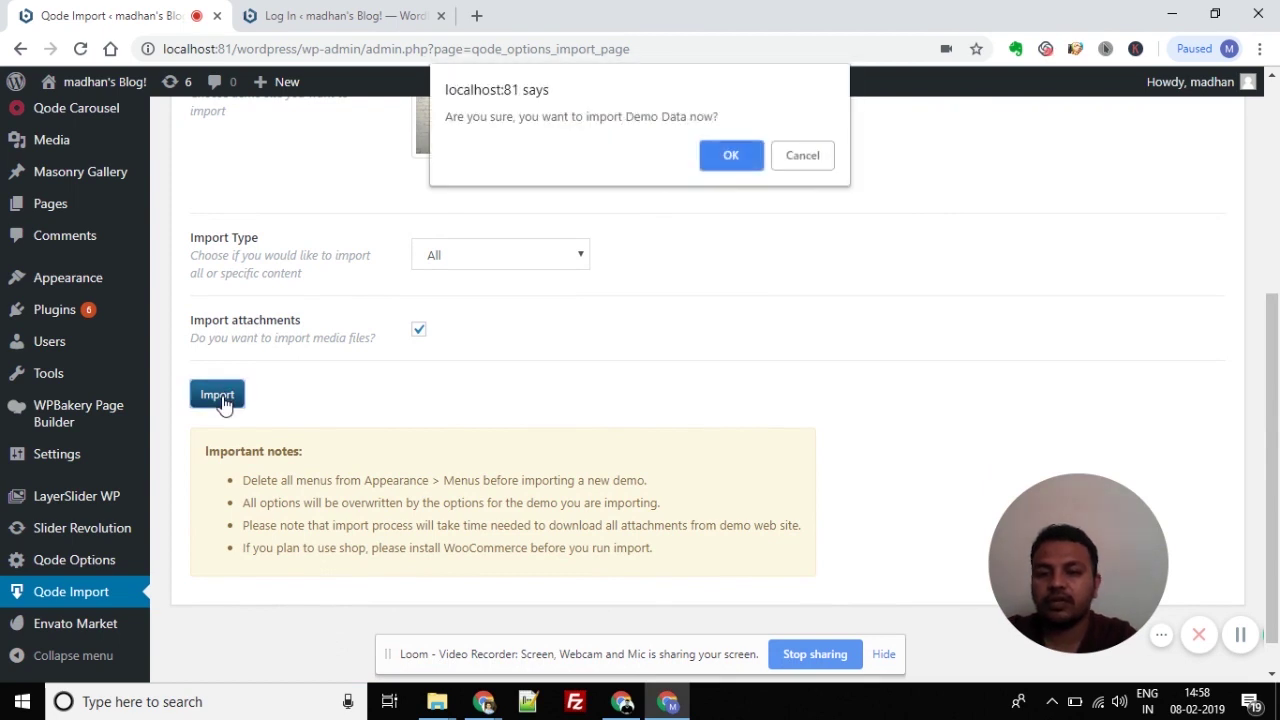
click(743, 158)
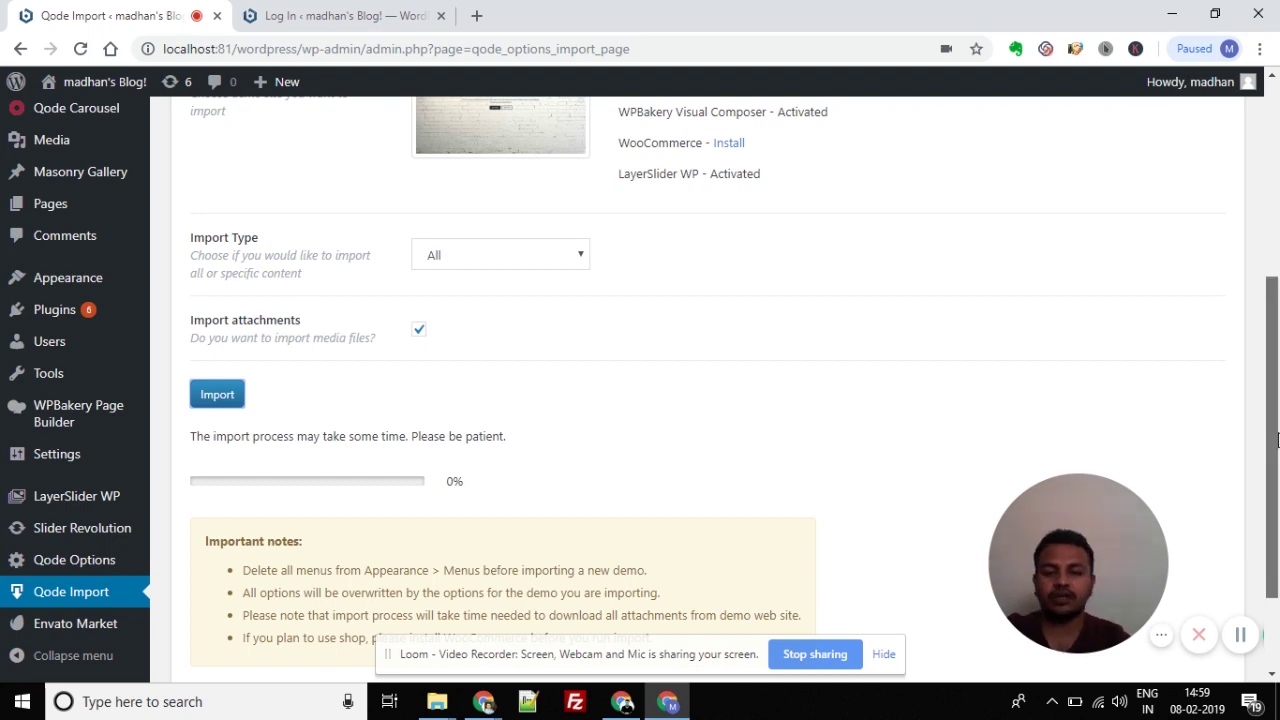
scroll(1272, 400, up, 1)
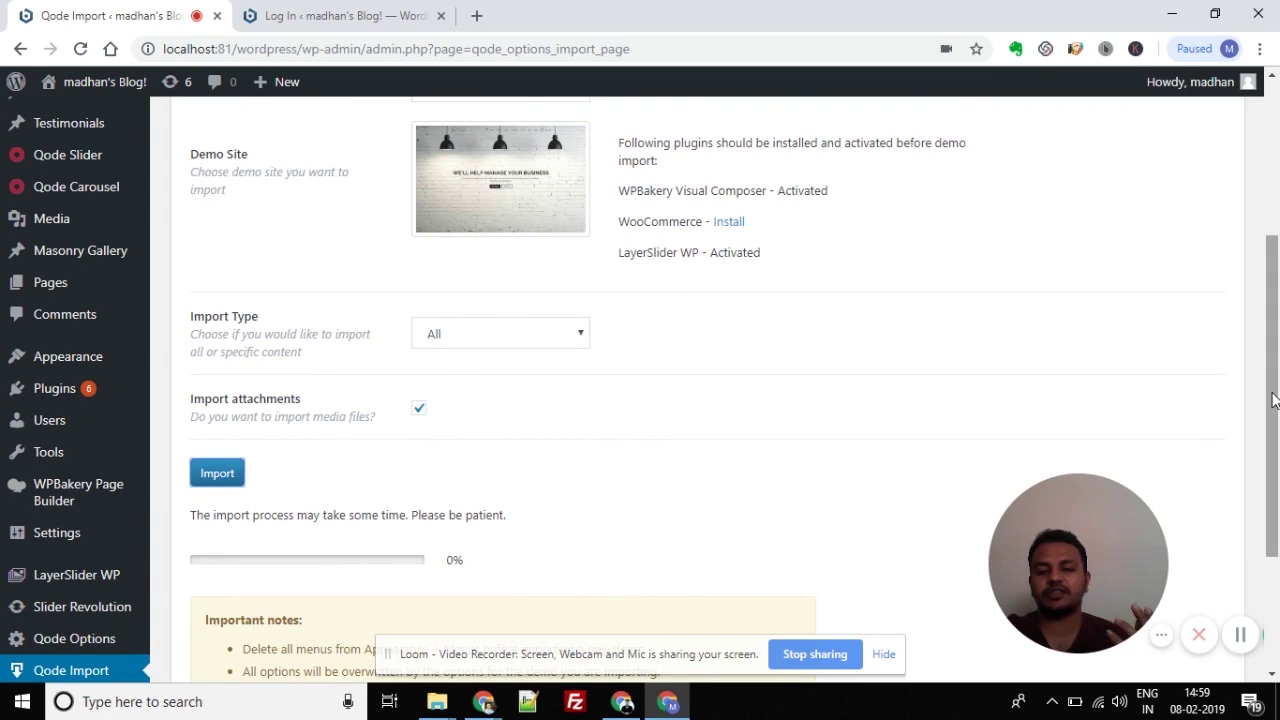
scroll(1272, 400, down, 2)
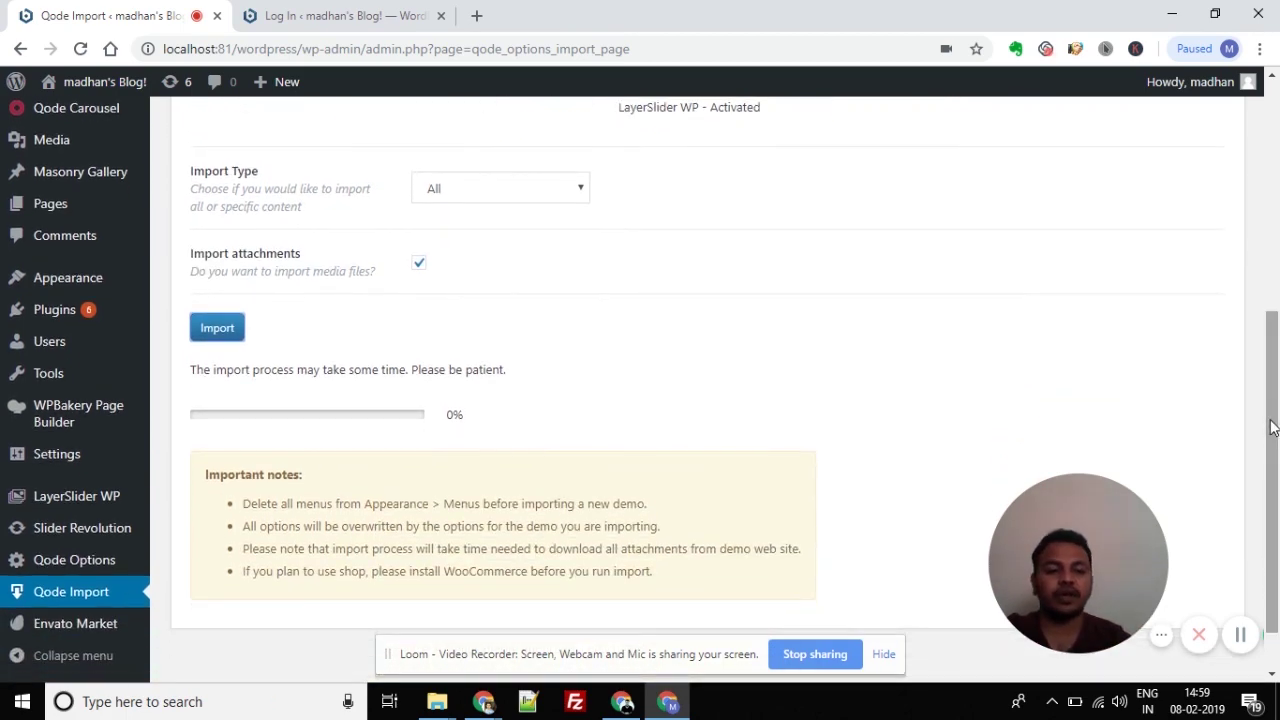
scroll(1272, 418, up, 2)
scroll(1250, 430, down, 2)
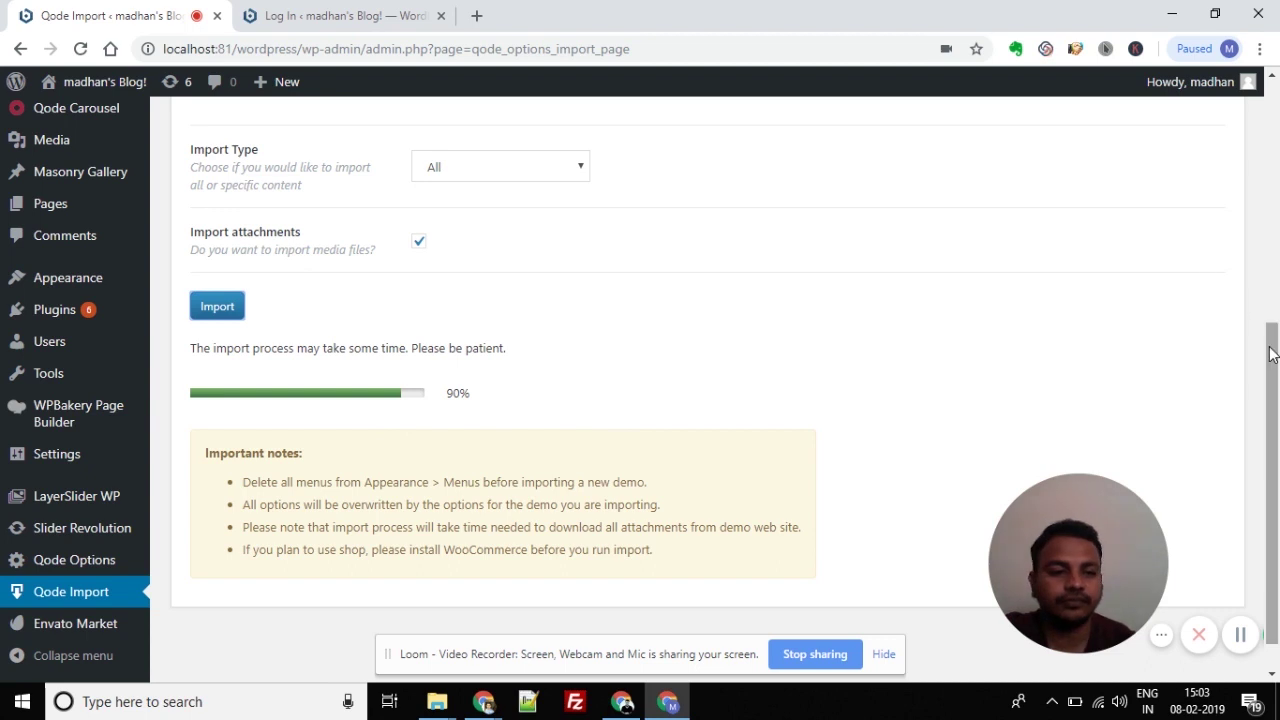
Step: Review the imported demo content in the site's page list and media library
scroll(1175, 418, down, 1)
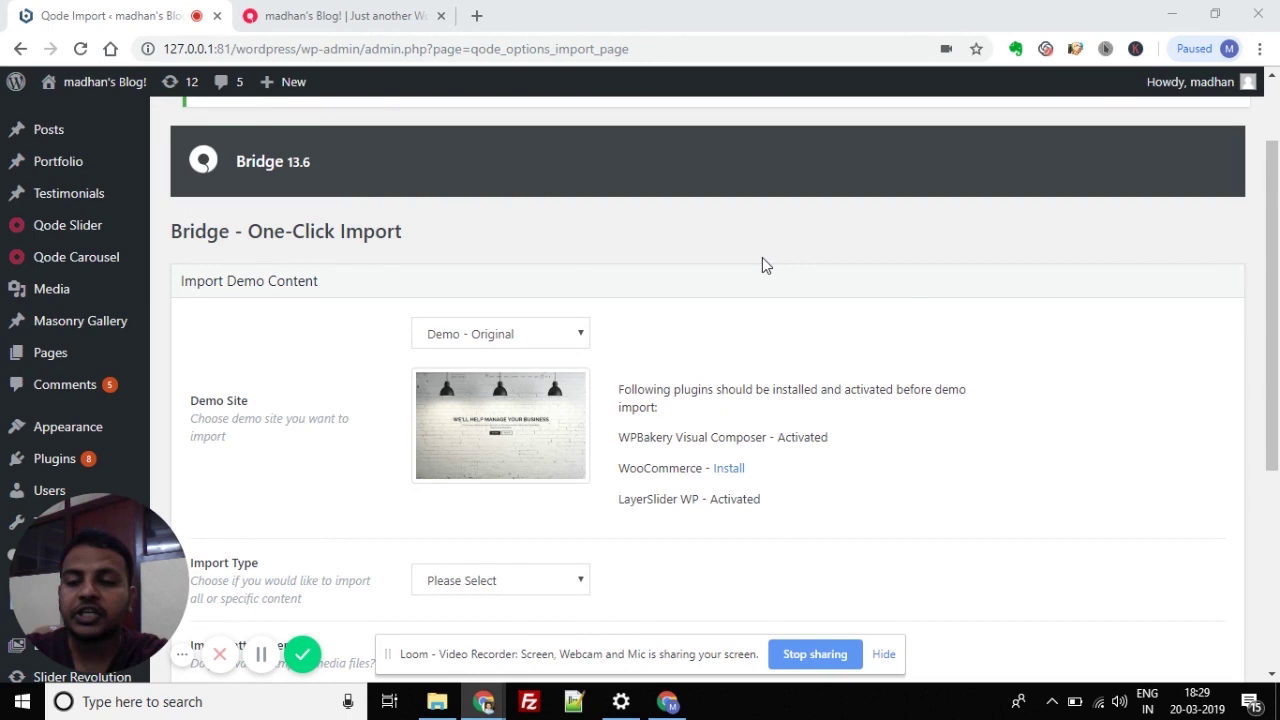
mouse_move(53, 365)
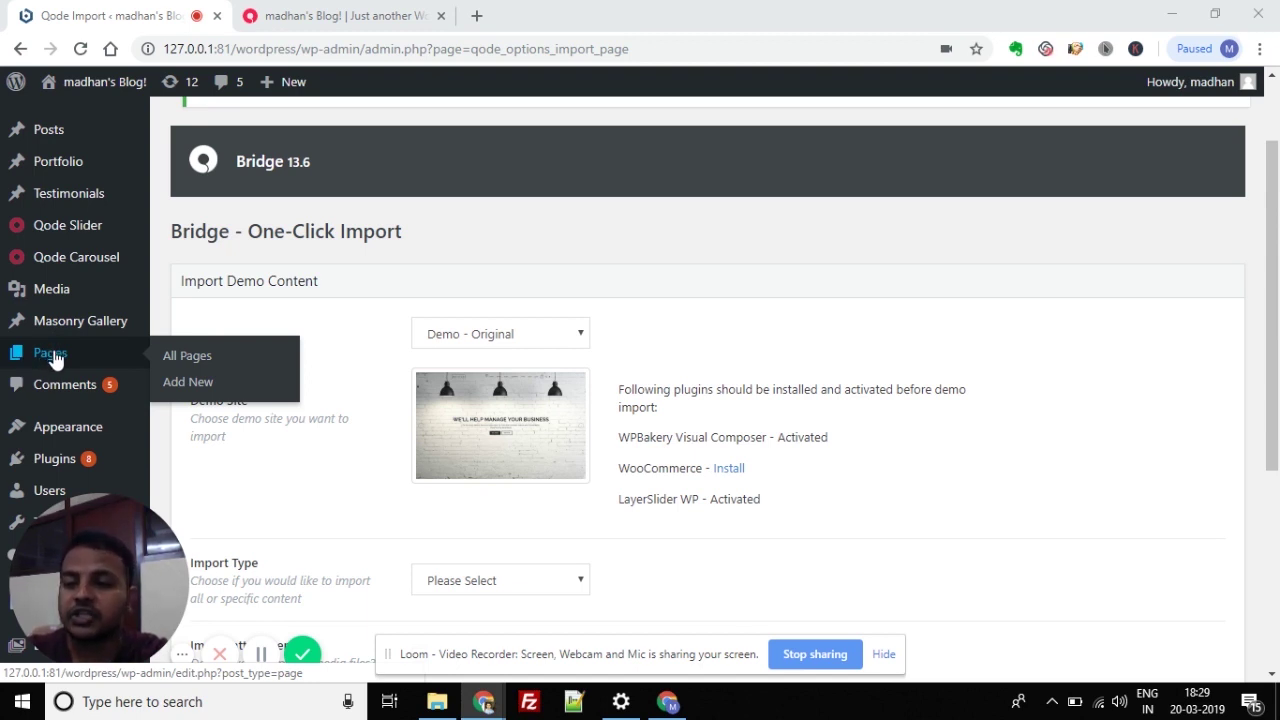
click(55, 358)
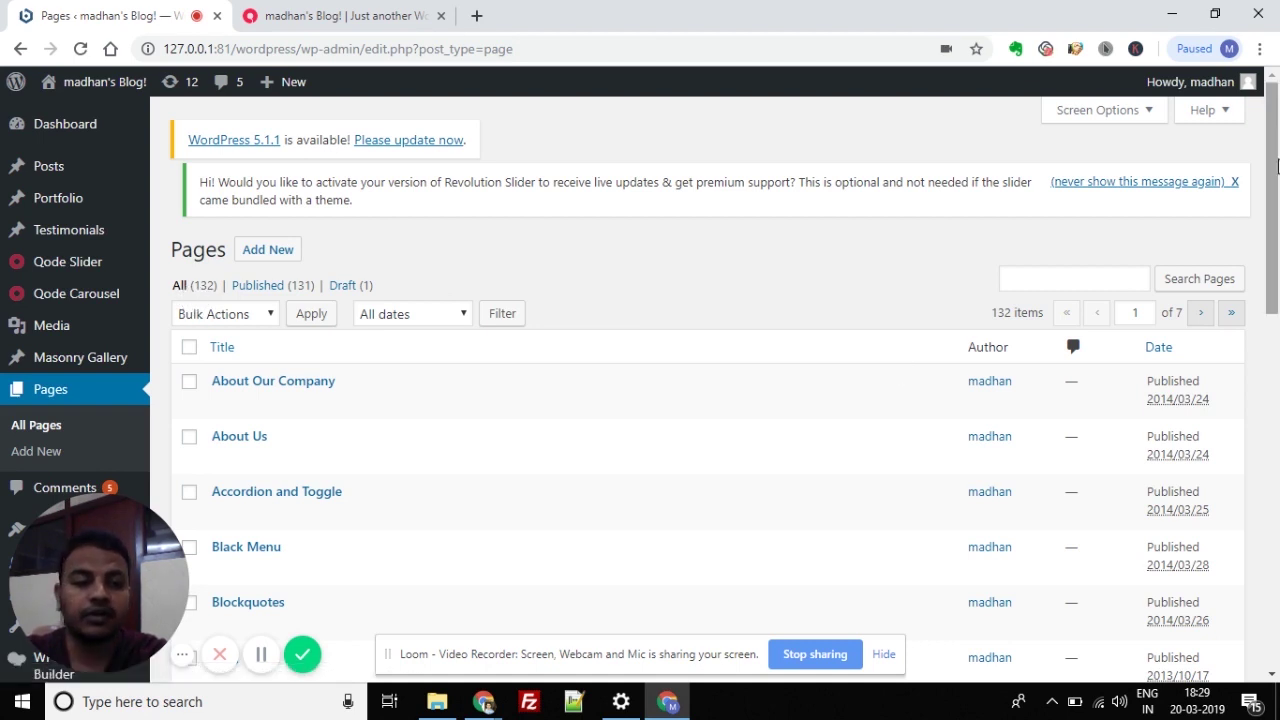
scroll(1274, 210, down, 1)
drag(1274, 210, 1255, 175)
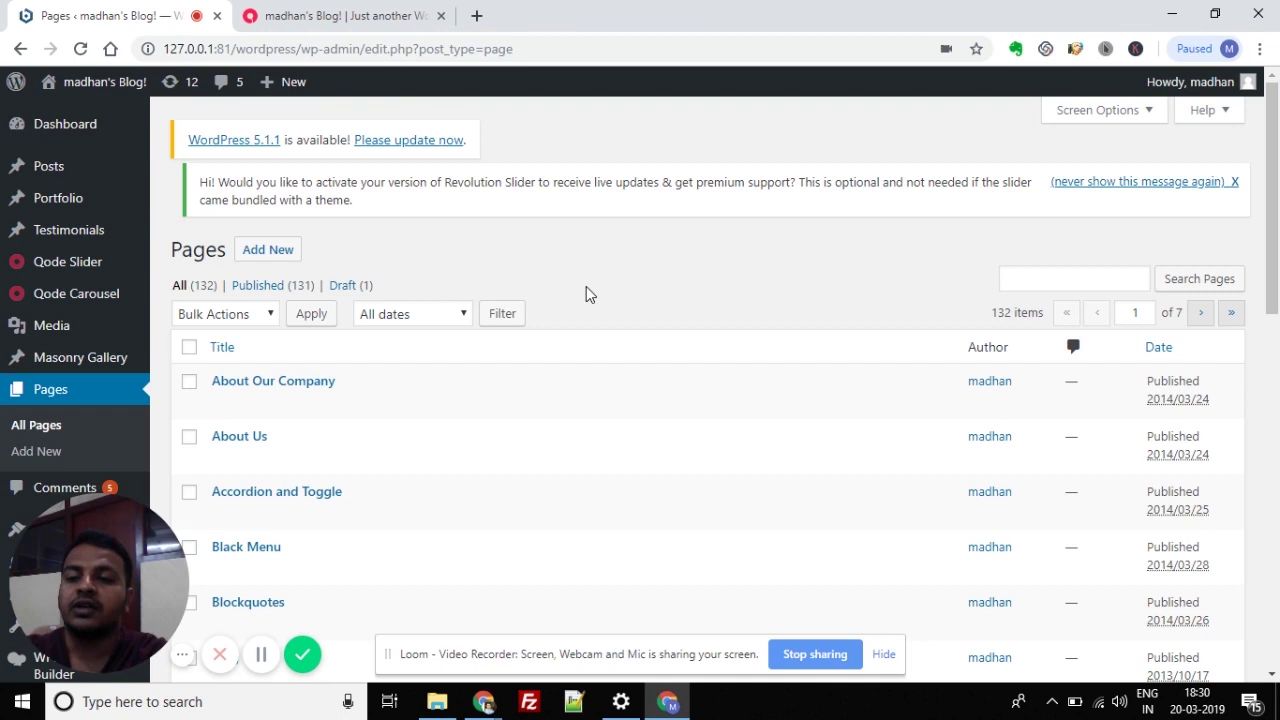
click(53, 328)
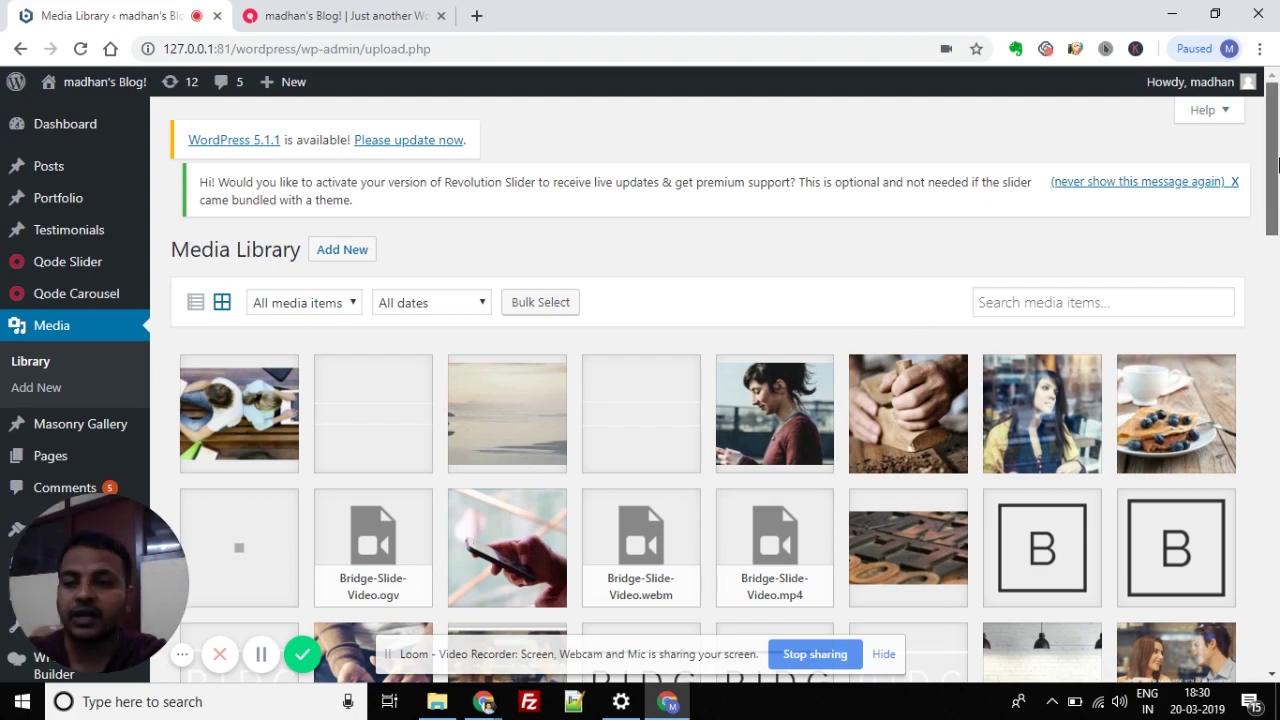
mouse_move(1278, 163)
mouse_down()
mouse_move(1266, 371)
mouse_move(1275, 148)
mouse_up()
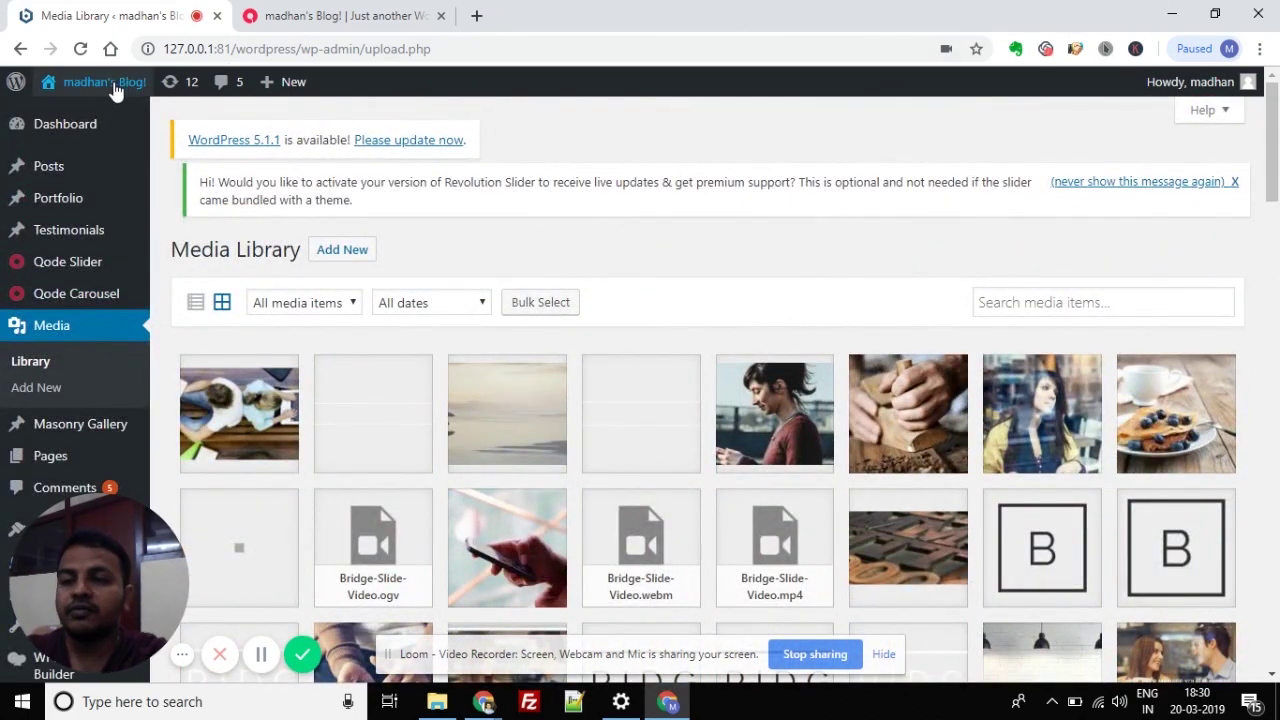
Step: Open the site's front end in a new browser tab and switch to it
mouse_move(104, 82)
right_click(75, 118)
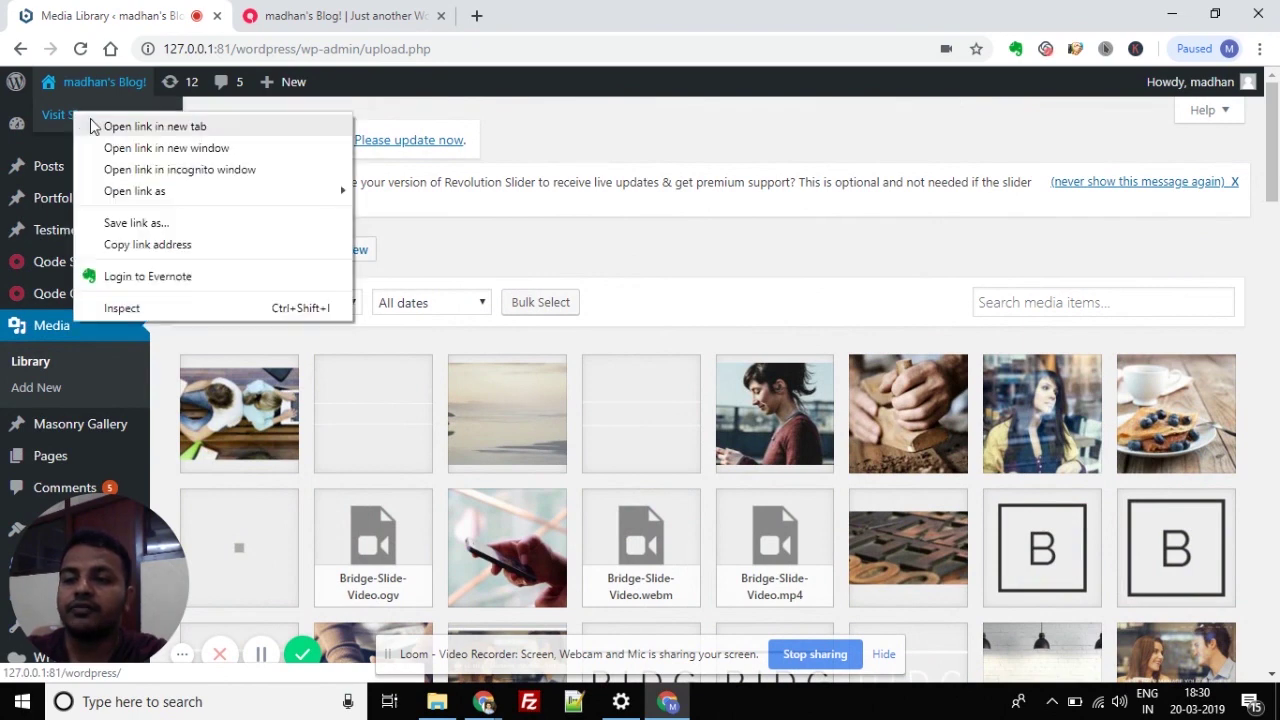
click(100, 127)
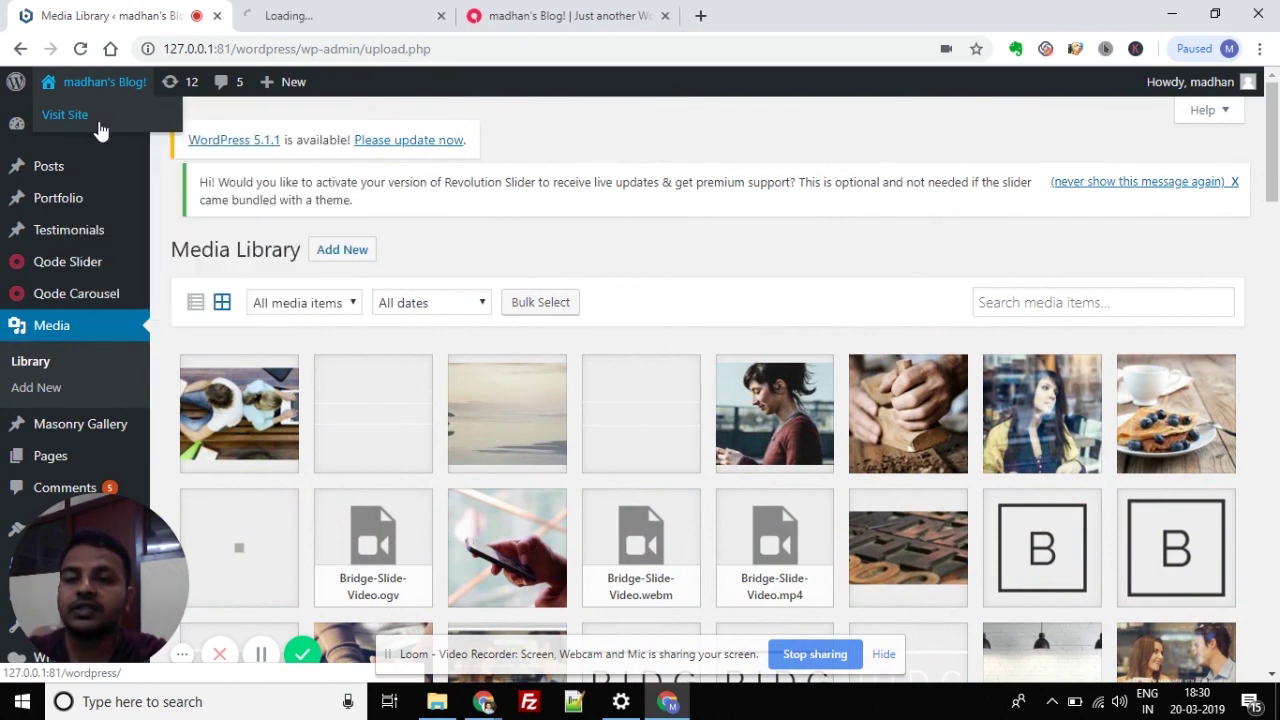
click(355, 8)
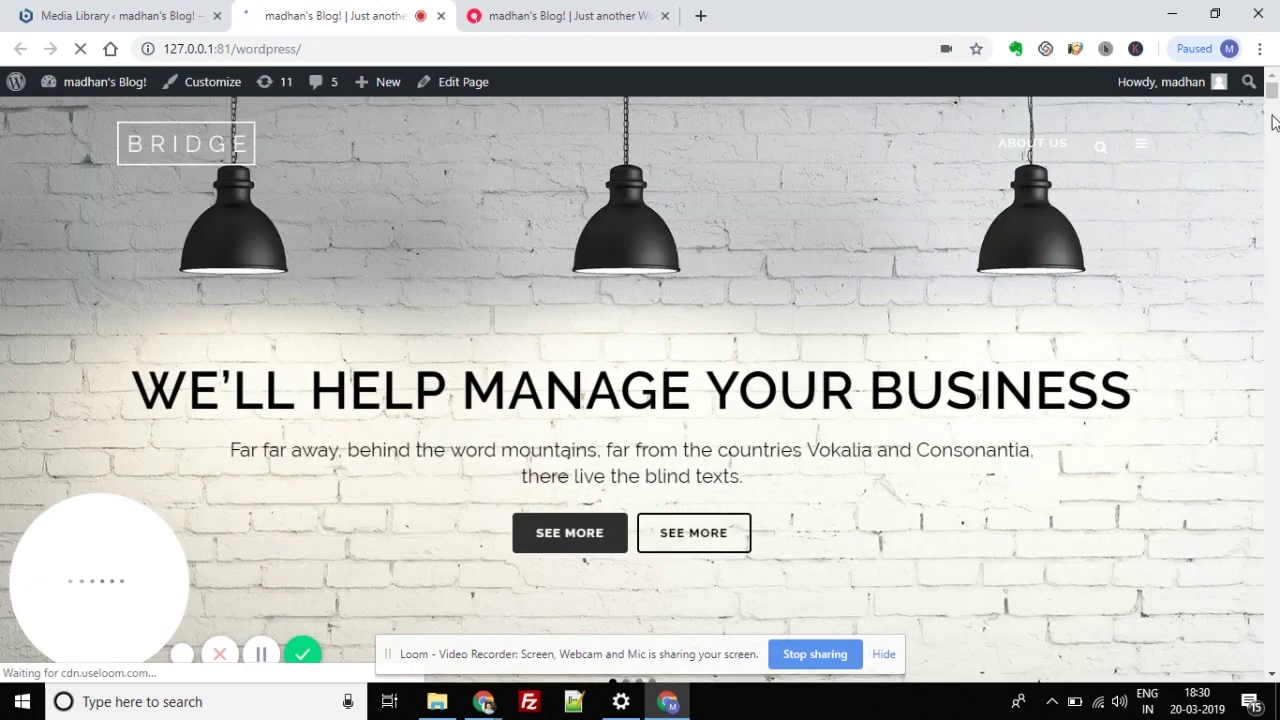
Step: Examine the imported home page's slider, feature blocks and counters, including the Awesome Portfolio Layouts title and description
mouse_move(1274, 100)
mouse_down()
mouse_move(1266, 655)
mouse_move(1272, 100)
mouse_up()
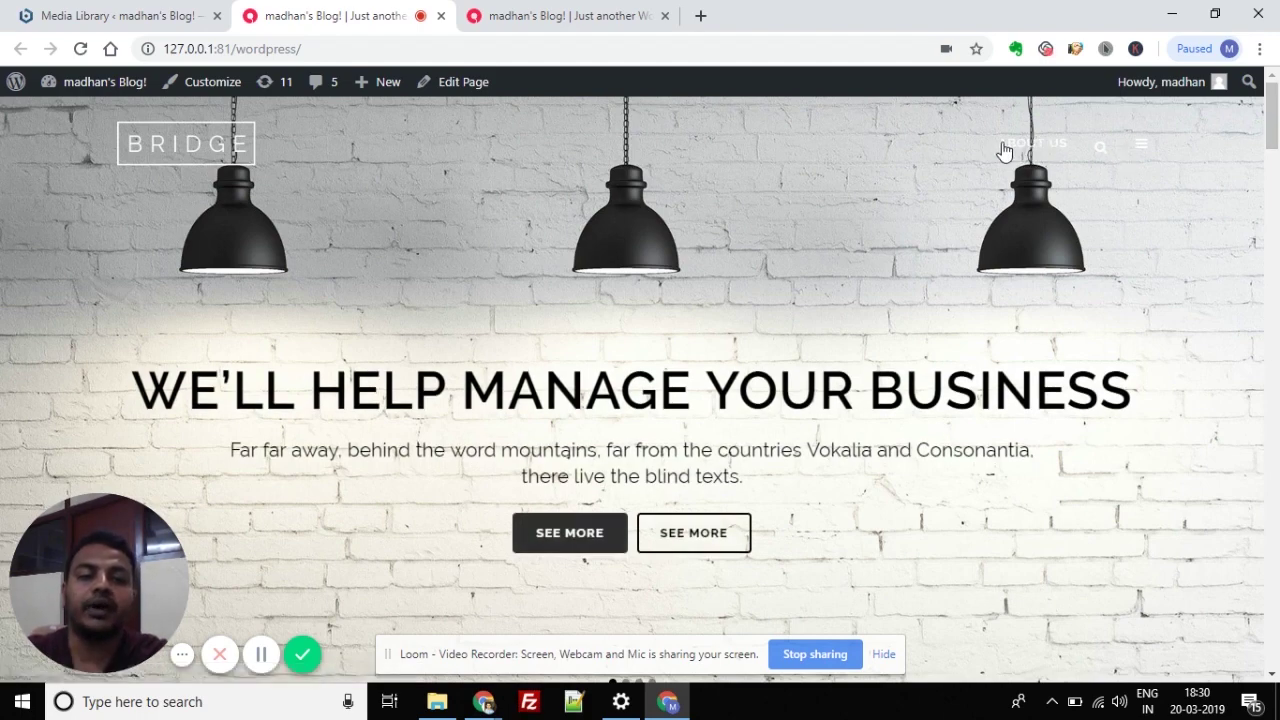
drag(1270, 125, 1265, 258)
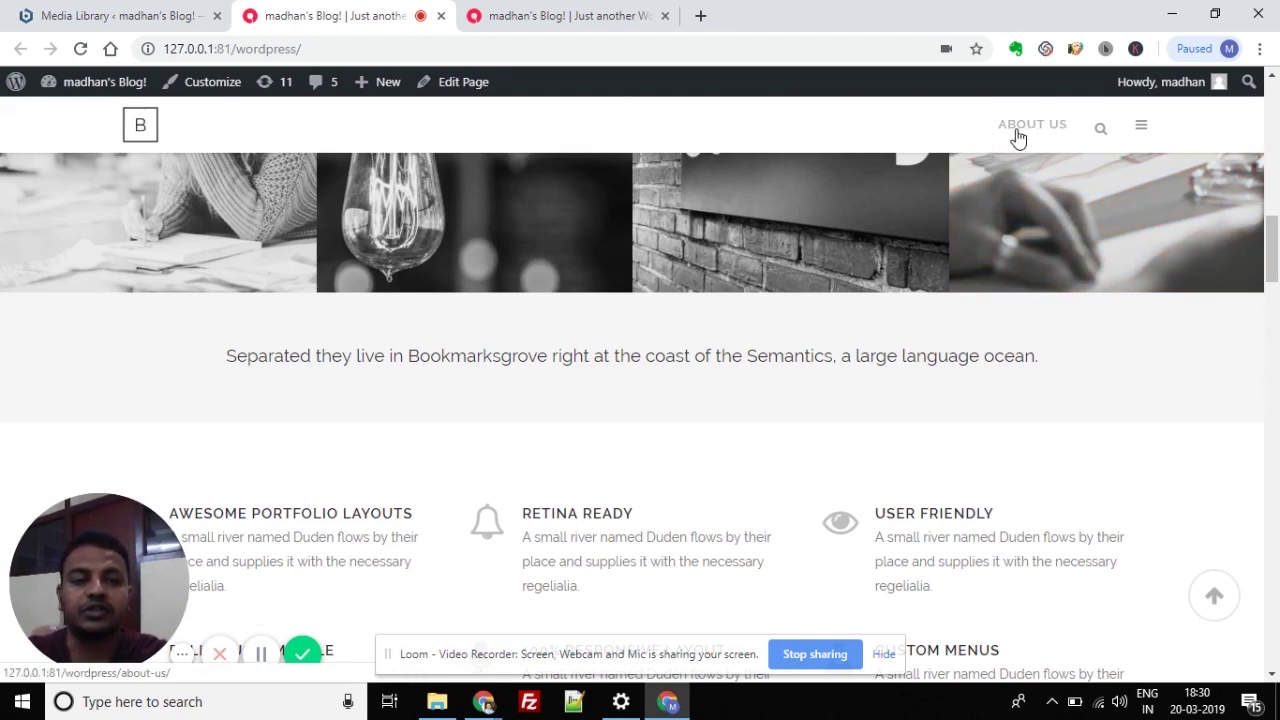
scroll(1275, 247, down, 4)
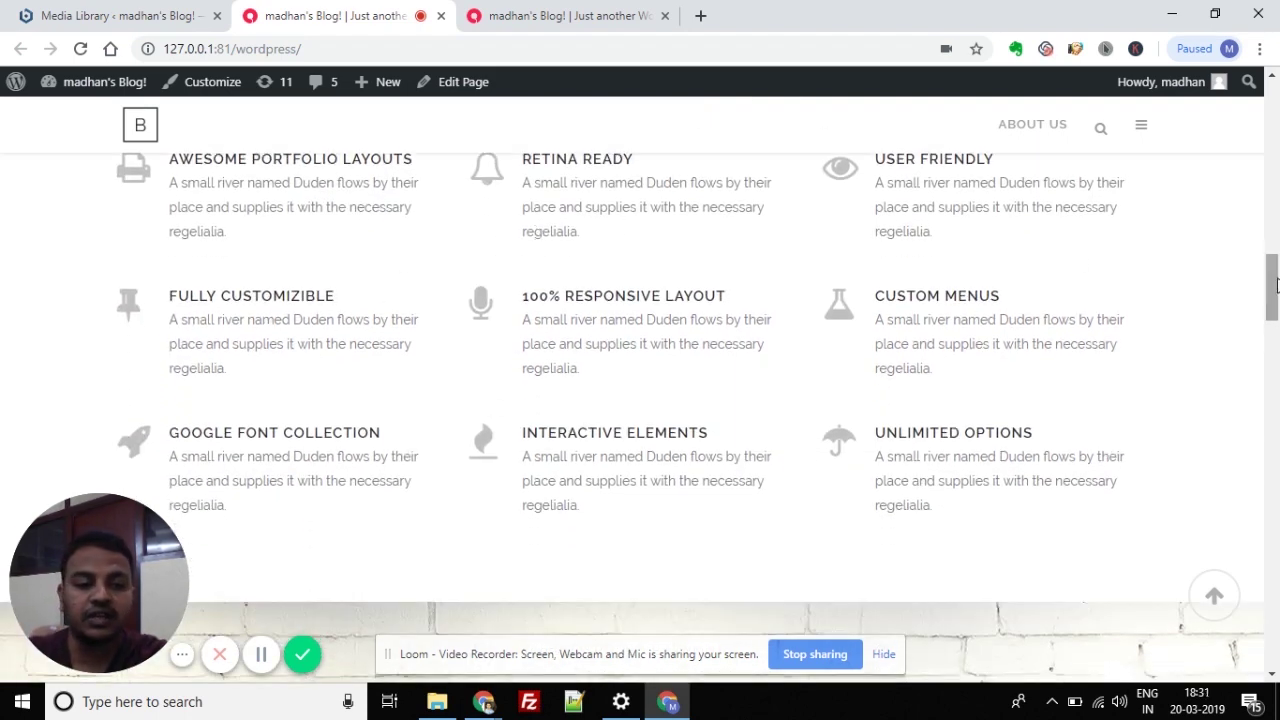
scroll(1272, 340, down, 5)
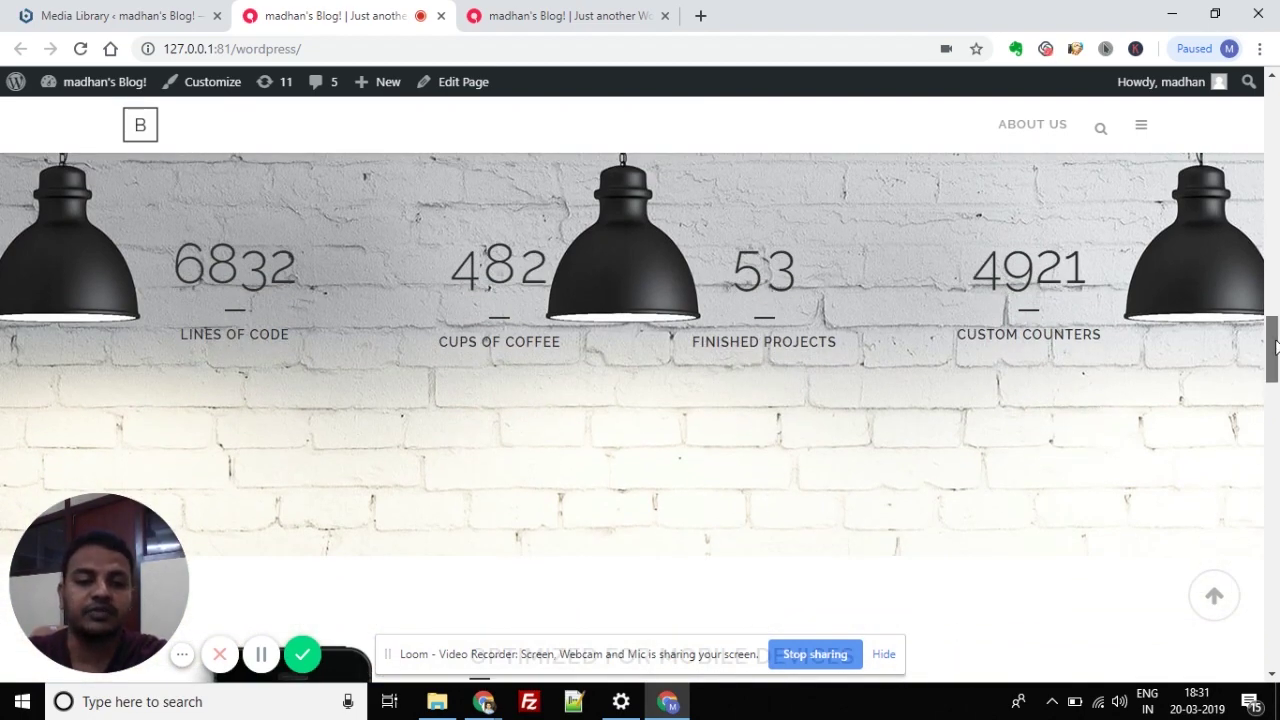
drag(1270, 350, 1274, 289)
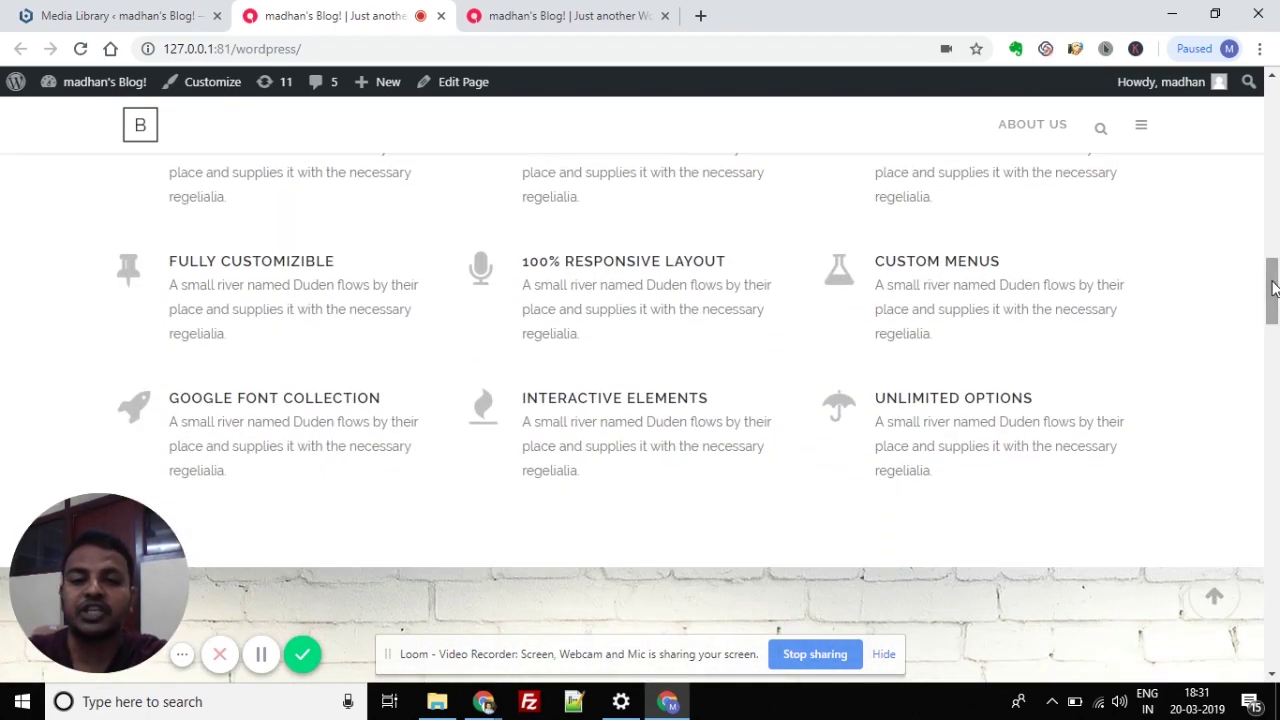
drag(1272, 280, 1271, 107)
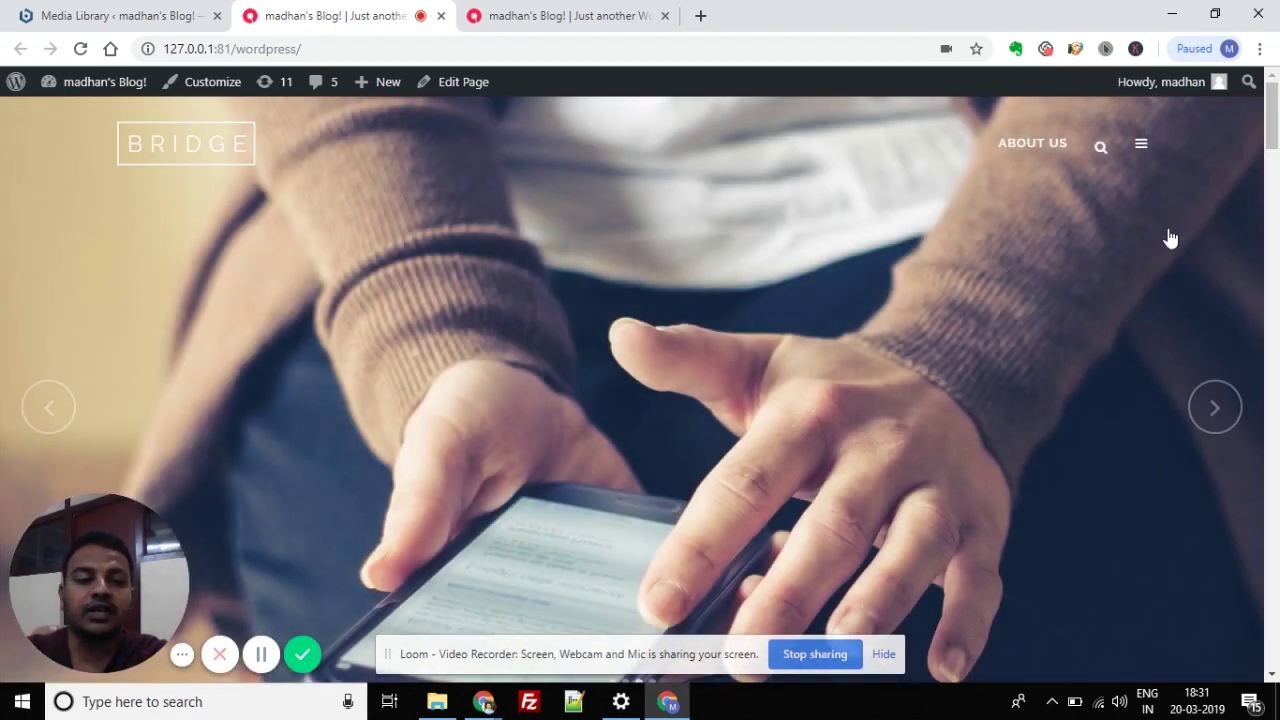
drag(1276, 120, 1243, 268)
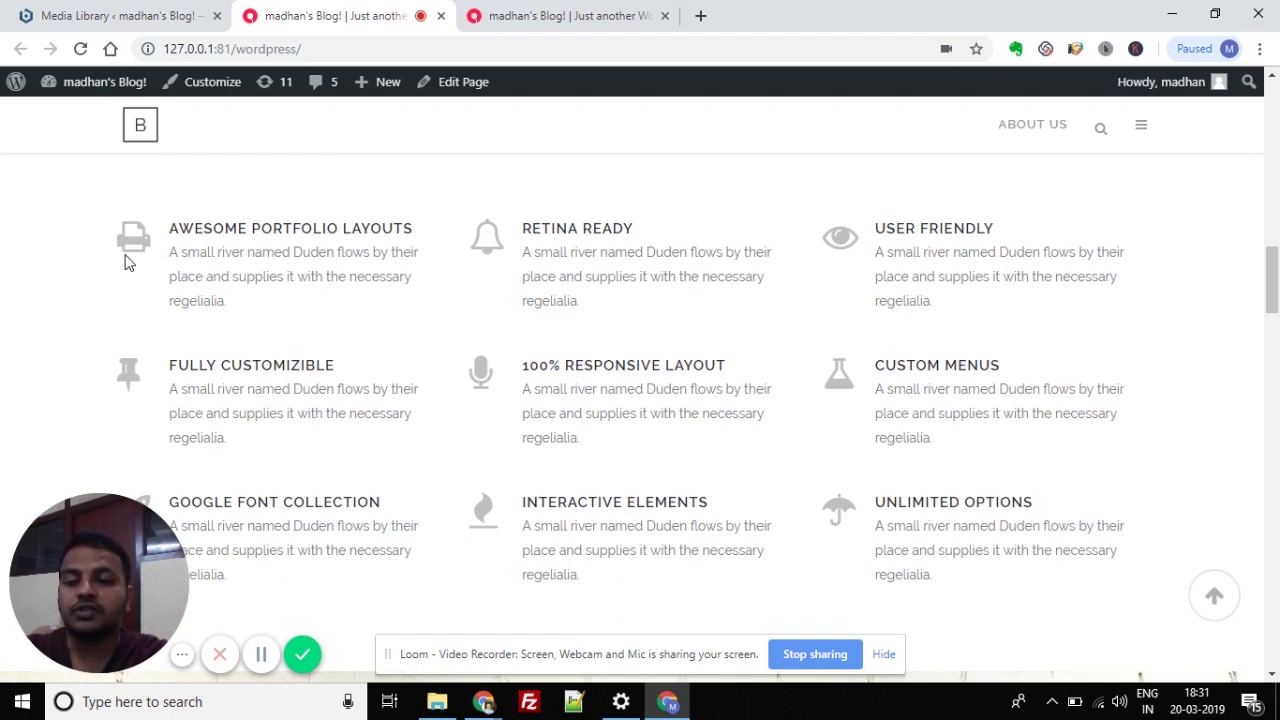
drag(174, 228, 411, 228)
drag(168, 258, 255, 302)
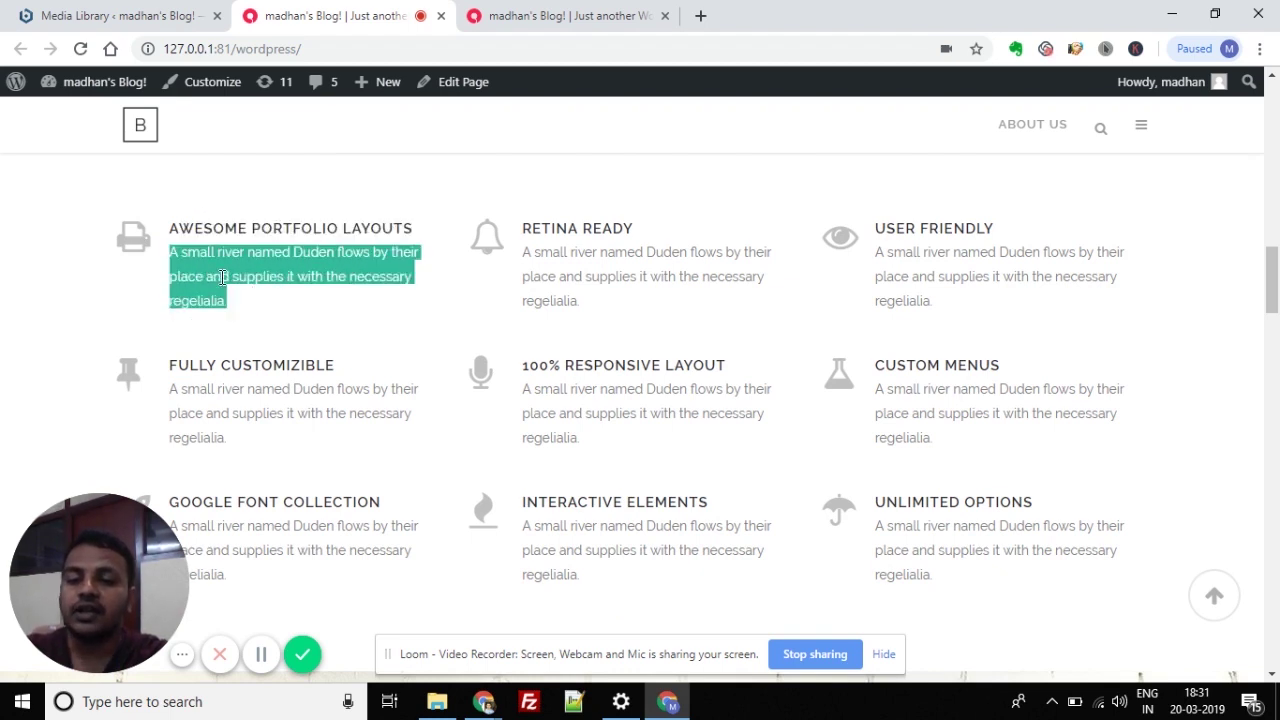
click(190, 260)
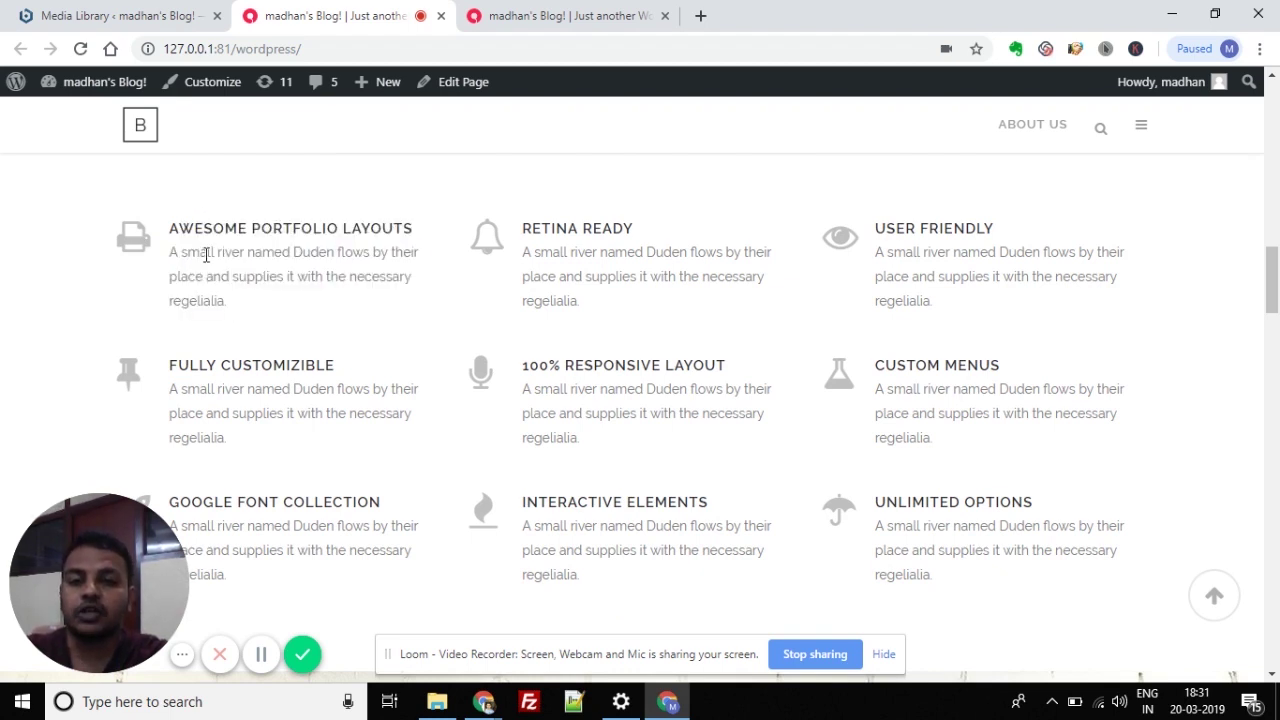
Step: Open the home page for editing and find the Awesome Portfolio Layouts element in the page builder
click(449, 89)
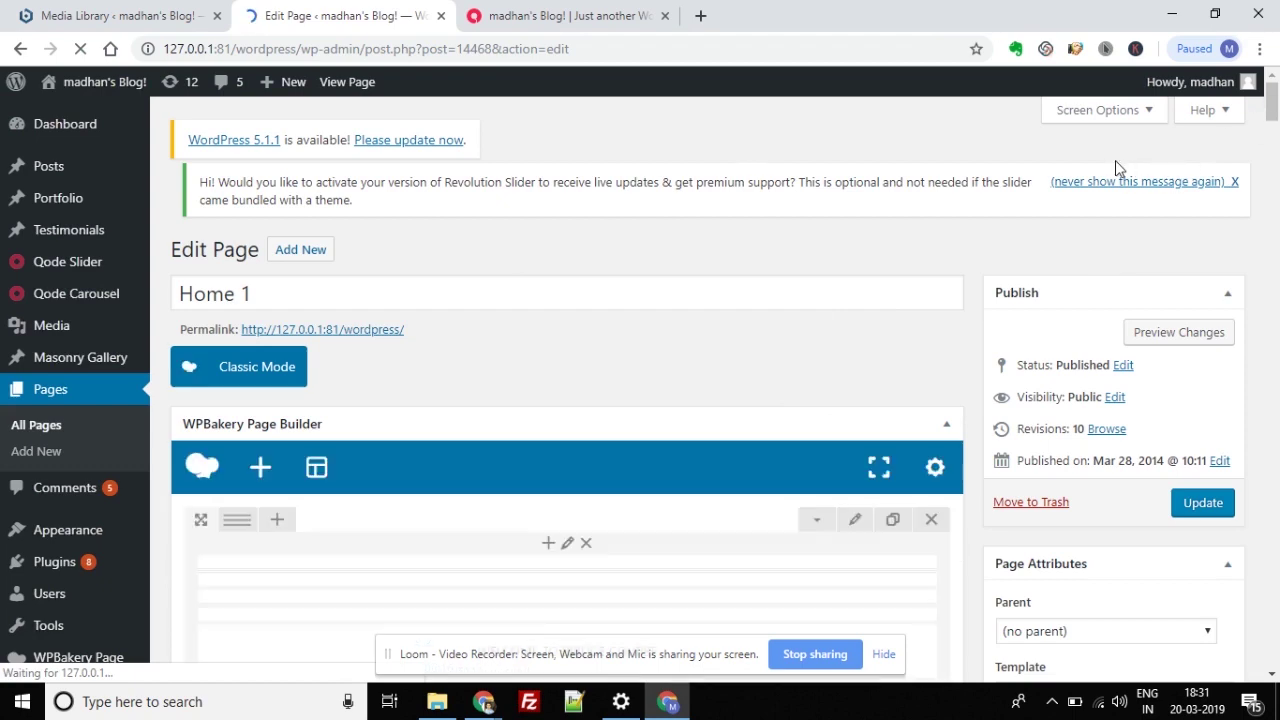
drag(1275, 108, 1275, 124)
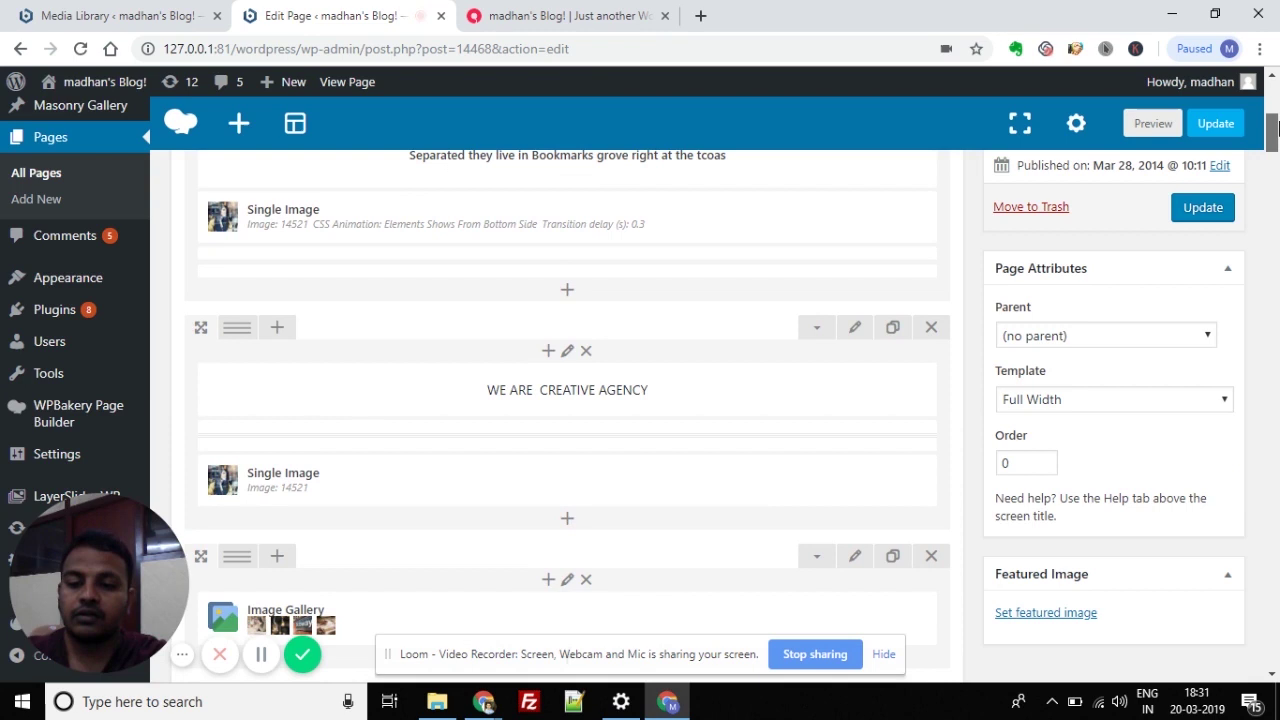
drag(1275, 124, 1275, 166)
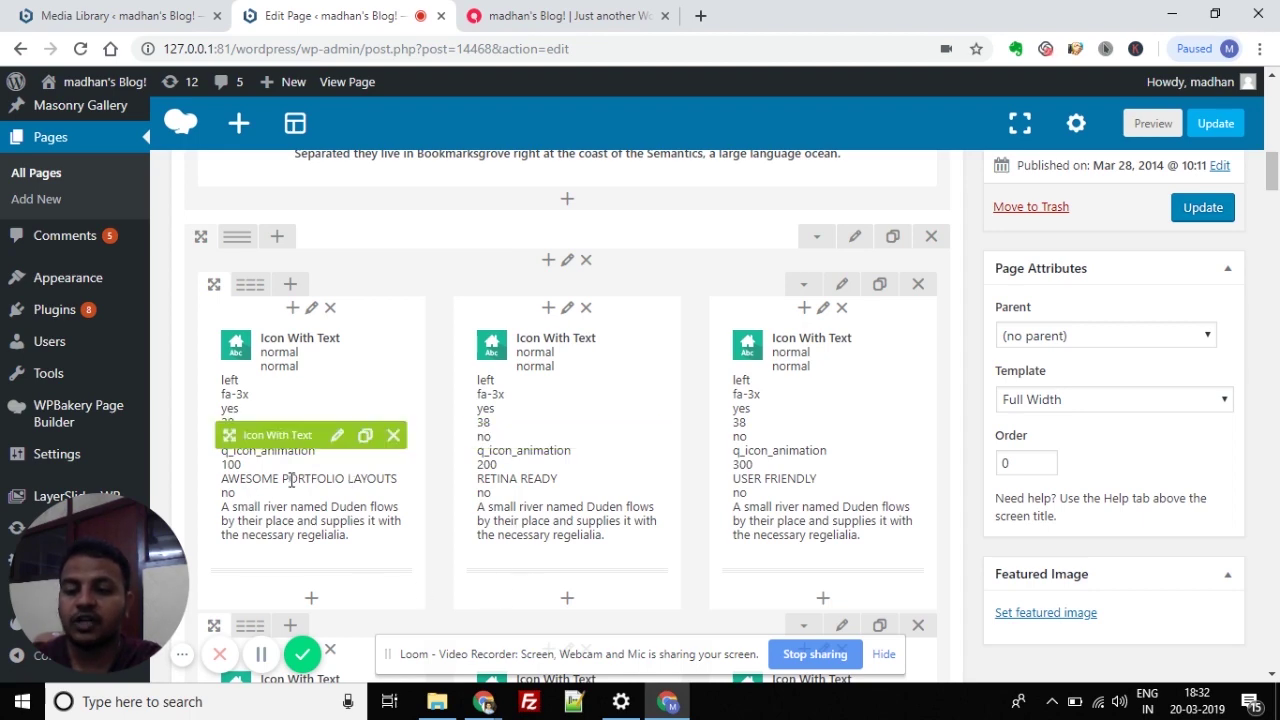
Step: Compare the feature blocks on the live home page with their Icon With Text elements in the page editor
click(530, 16)
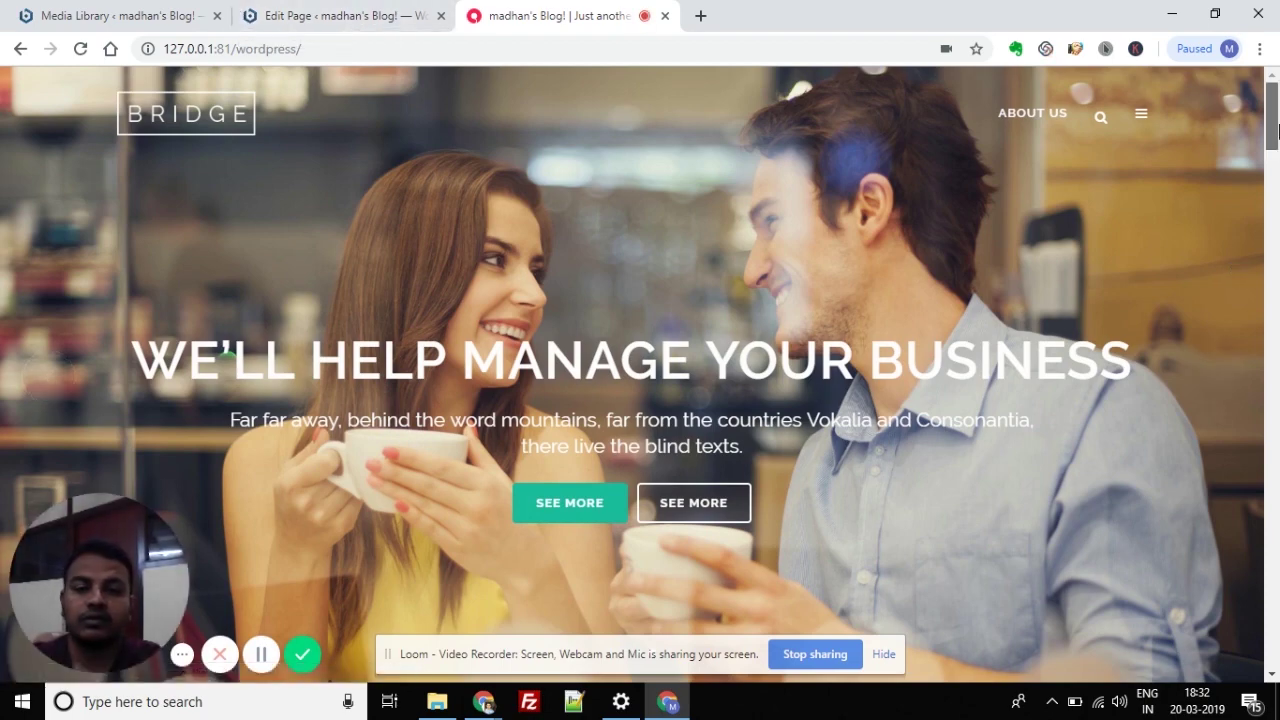
drag(1275, 137, 1260, 298)
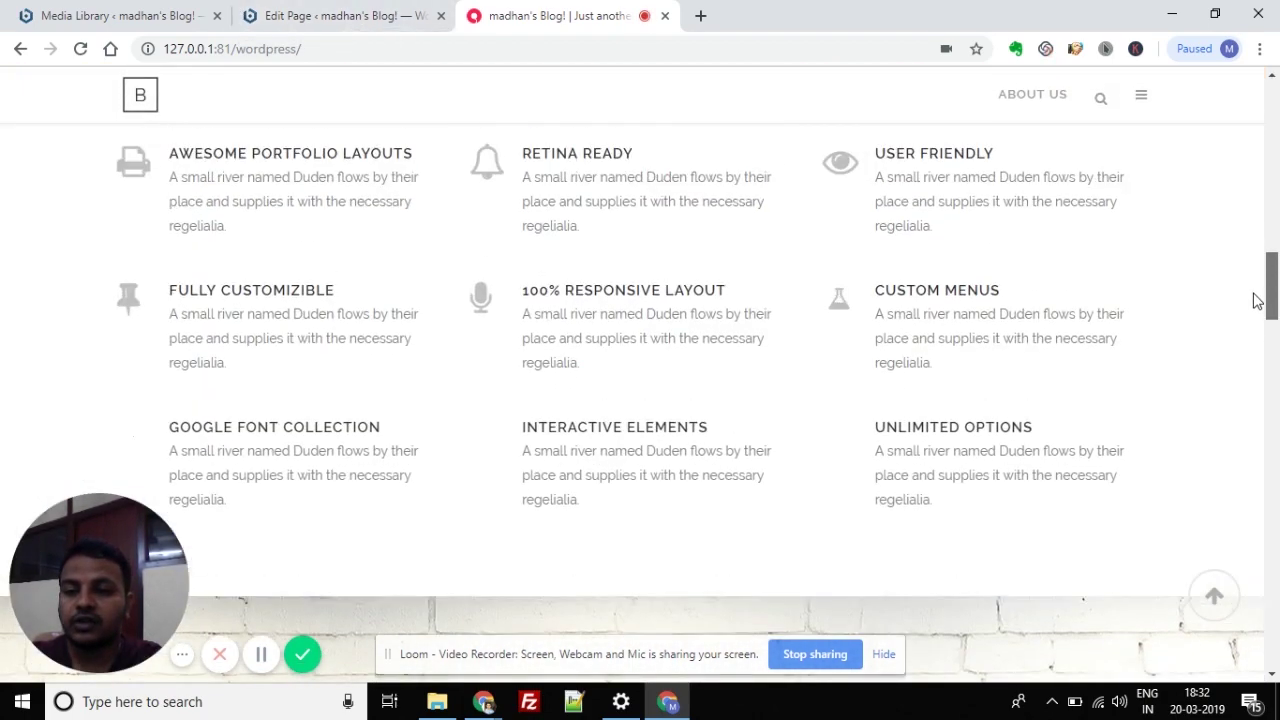
click(364, 14)
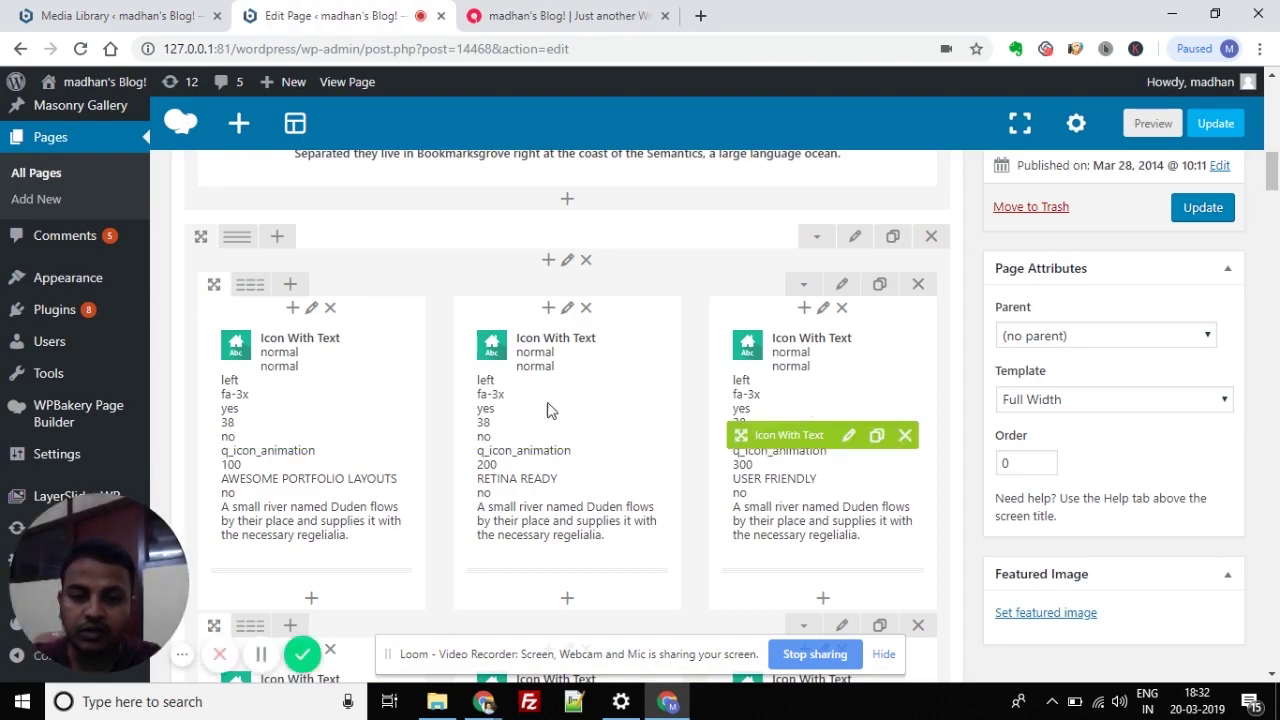
click(640, 14)
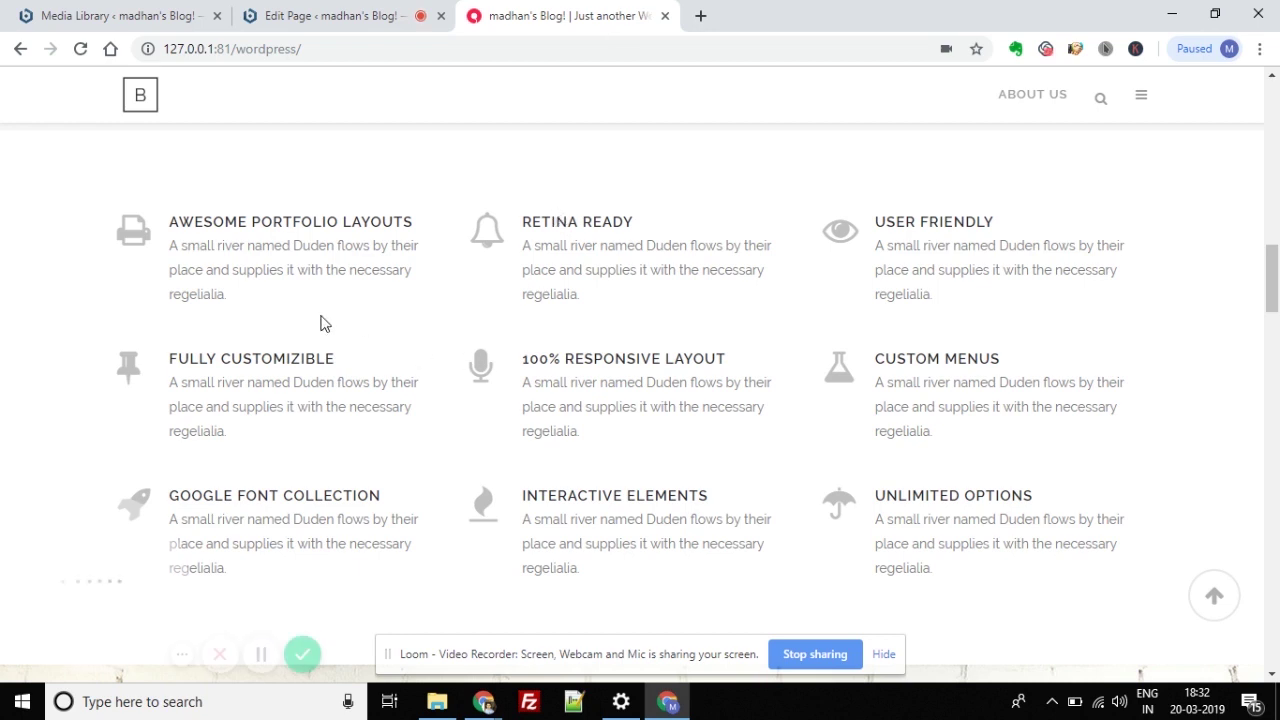
click(379, 8)
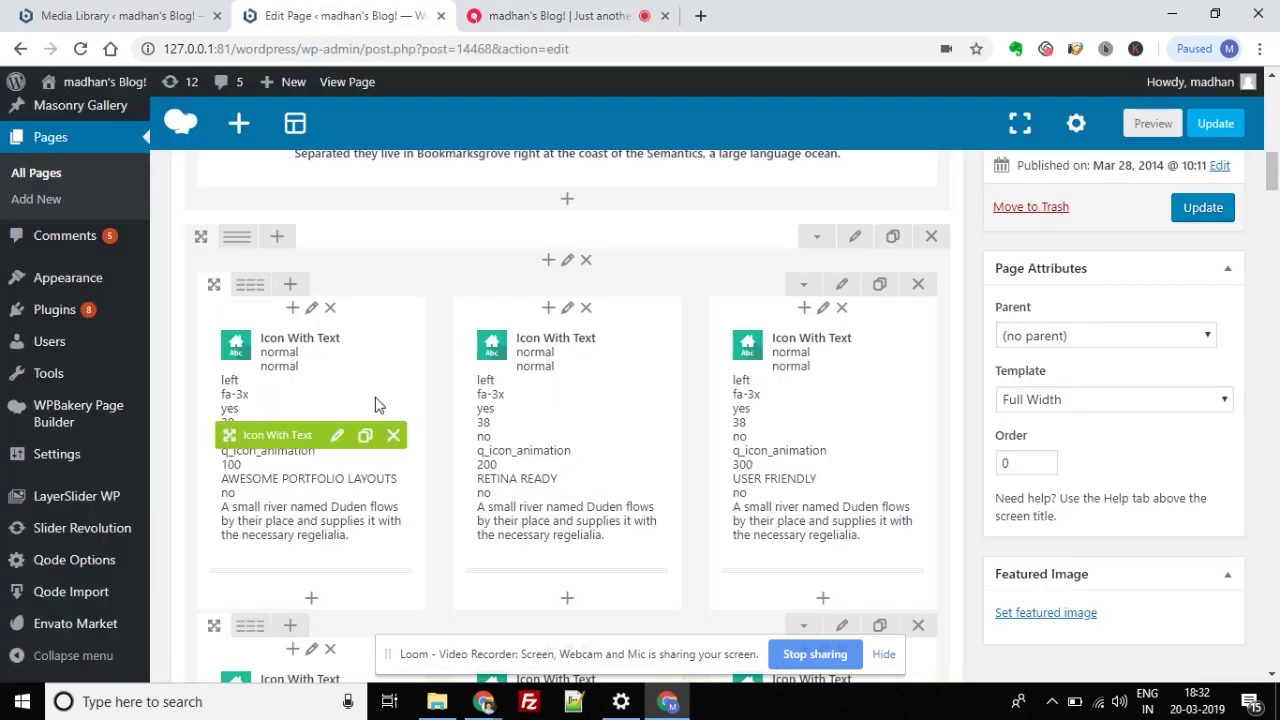
Step: Open the settings of the Awesome Portfolio Layouts Icon With Text element and set its icon to fa-plus
click(338, 437)
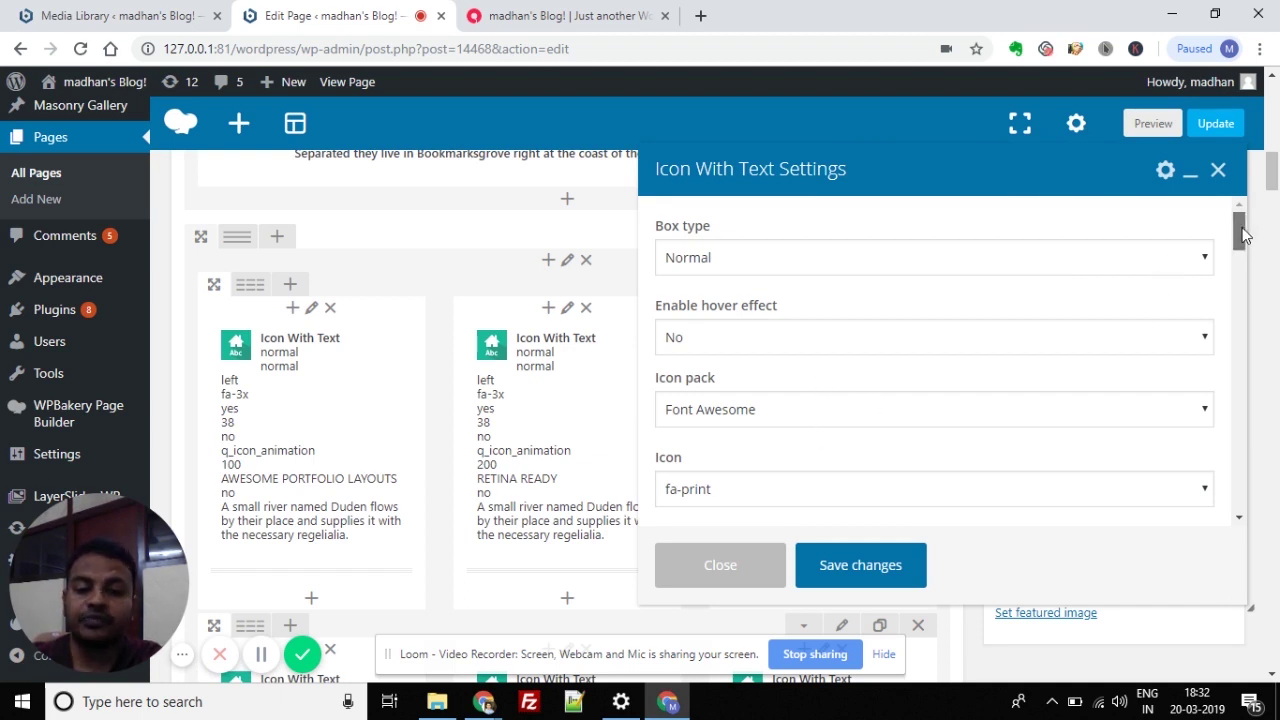
drag(1240, 229, 1246, 256)
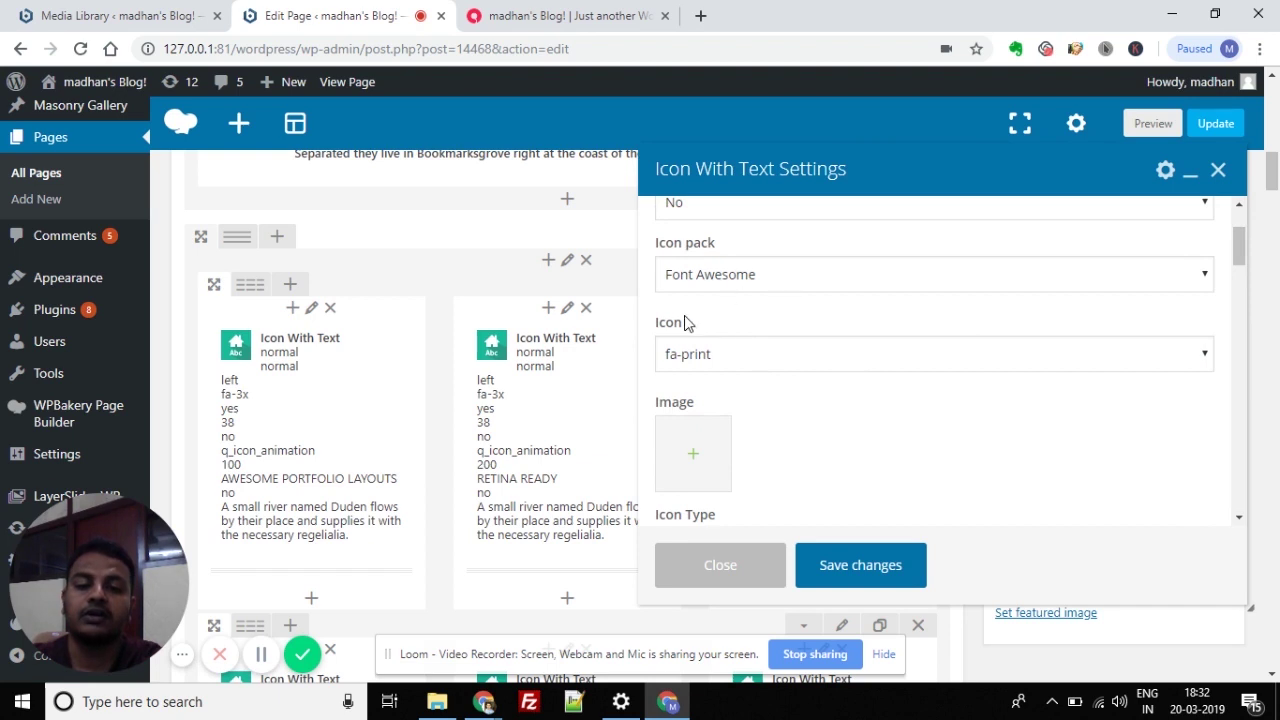
click(508, 10)
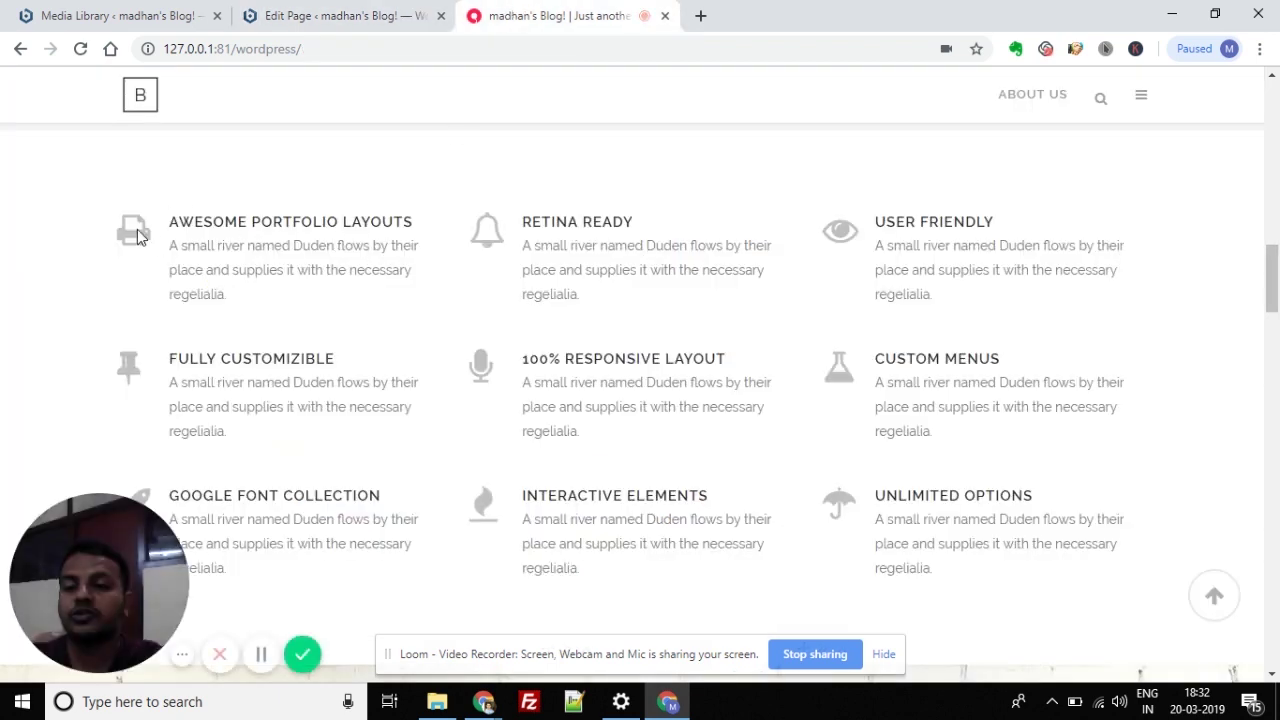
click(330, 12)
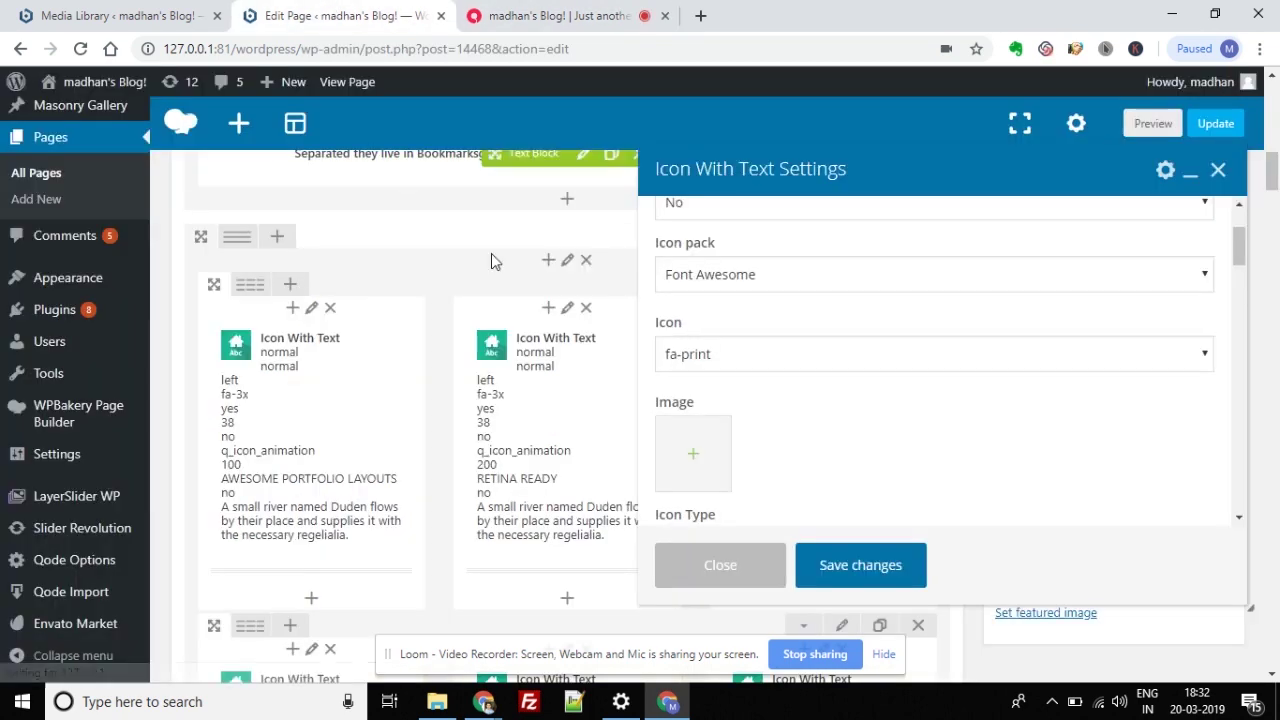
click(735, 354)
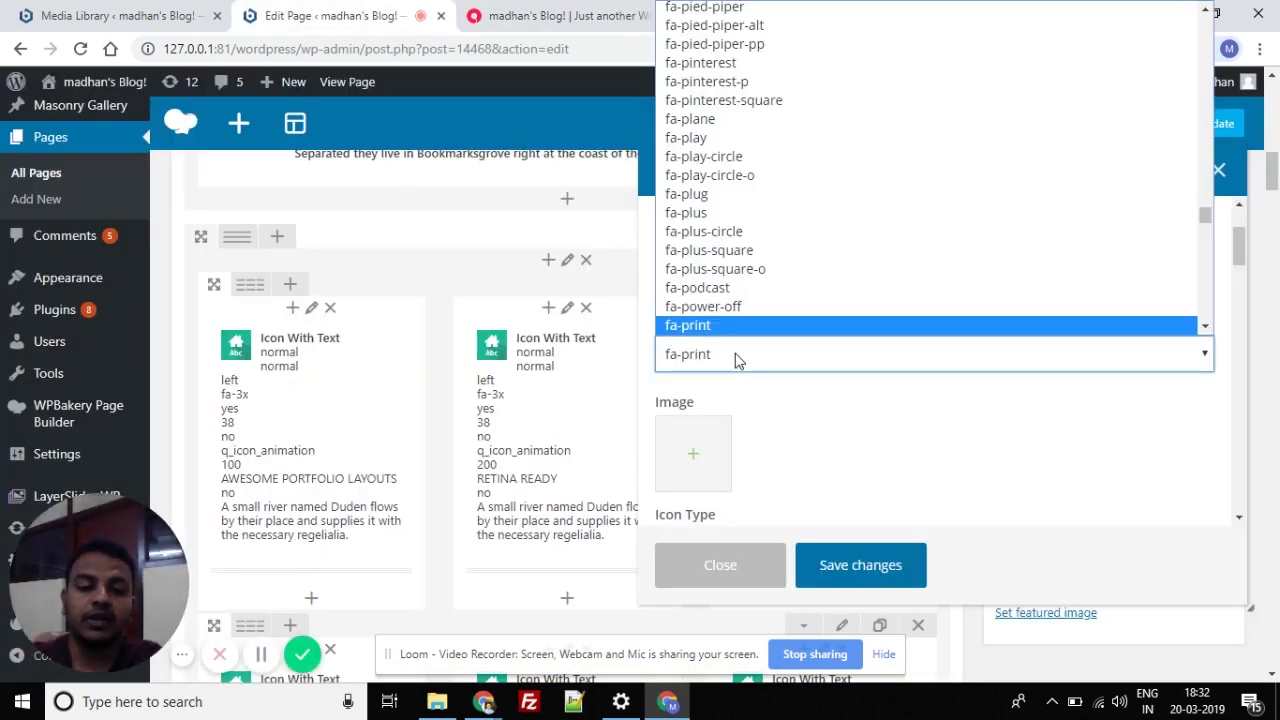
click(697, 218)
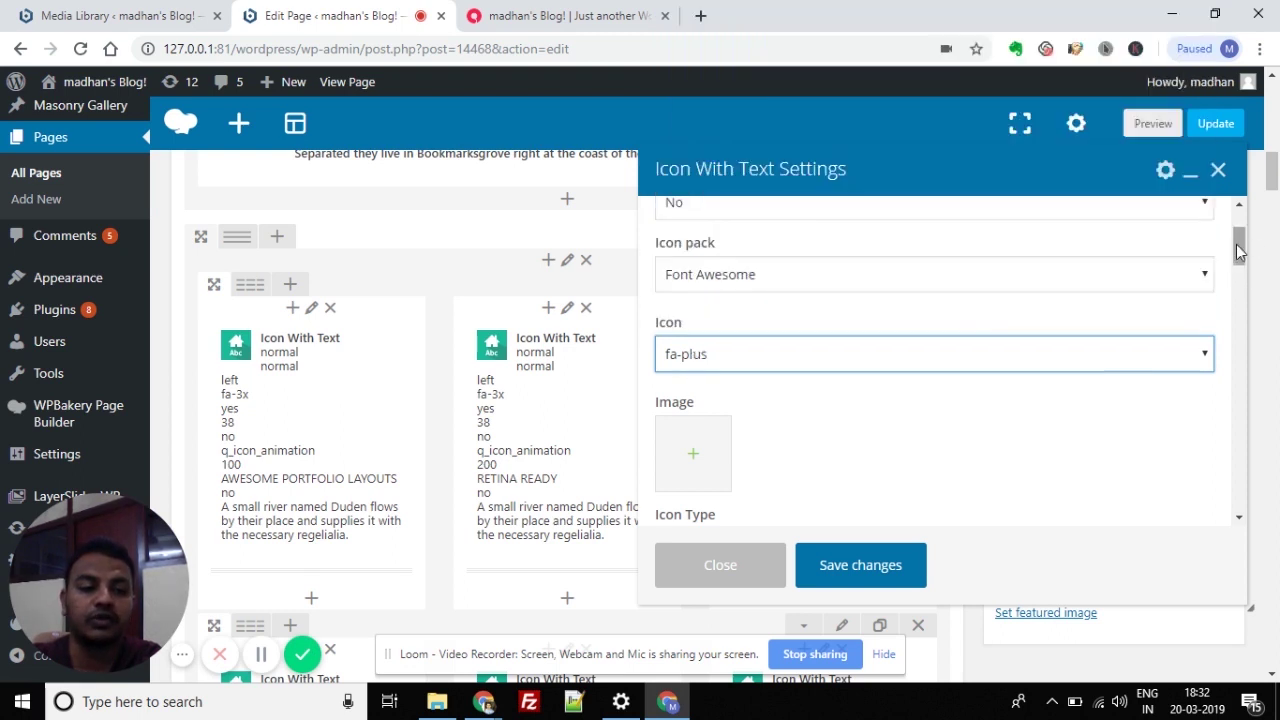
Step: Examine the media library and file upload options for the element's image, and leave without choosing an image
scroll(1238, 246, down, 1)
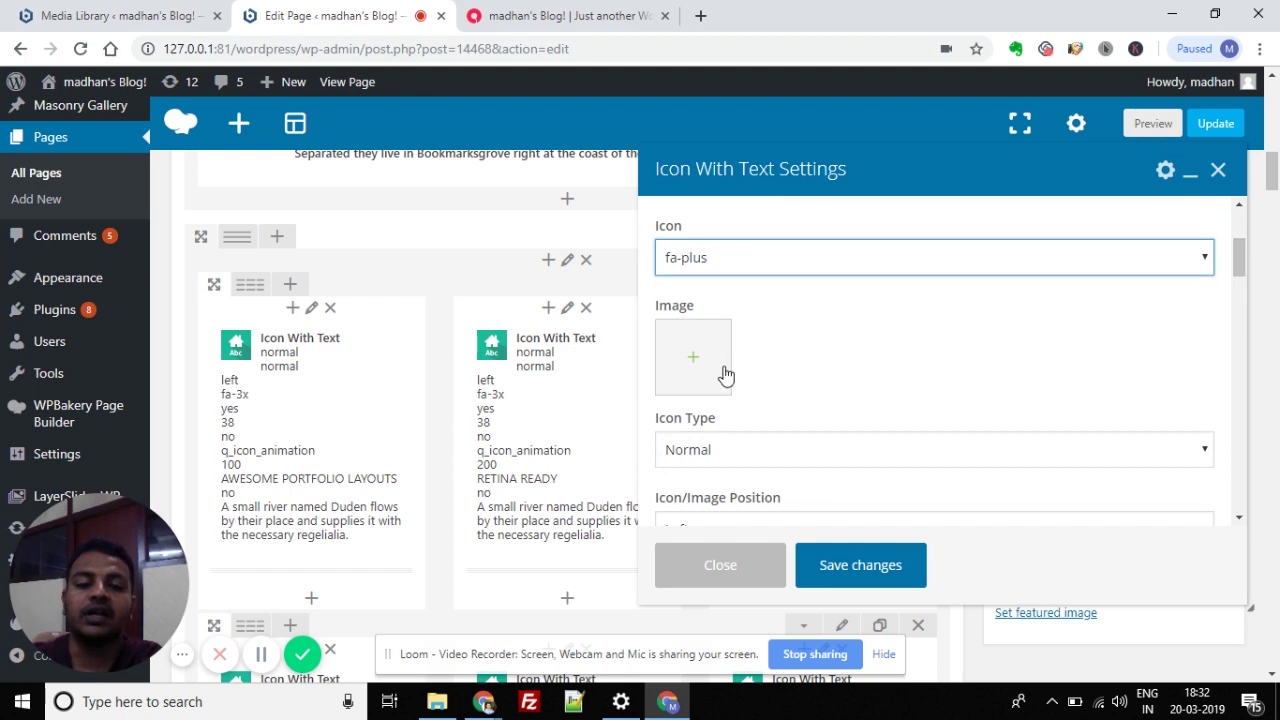
click(694, 358)
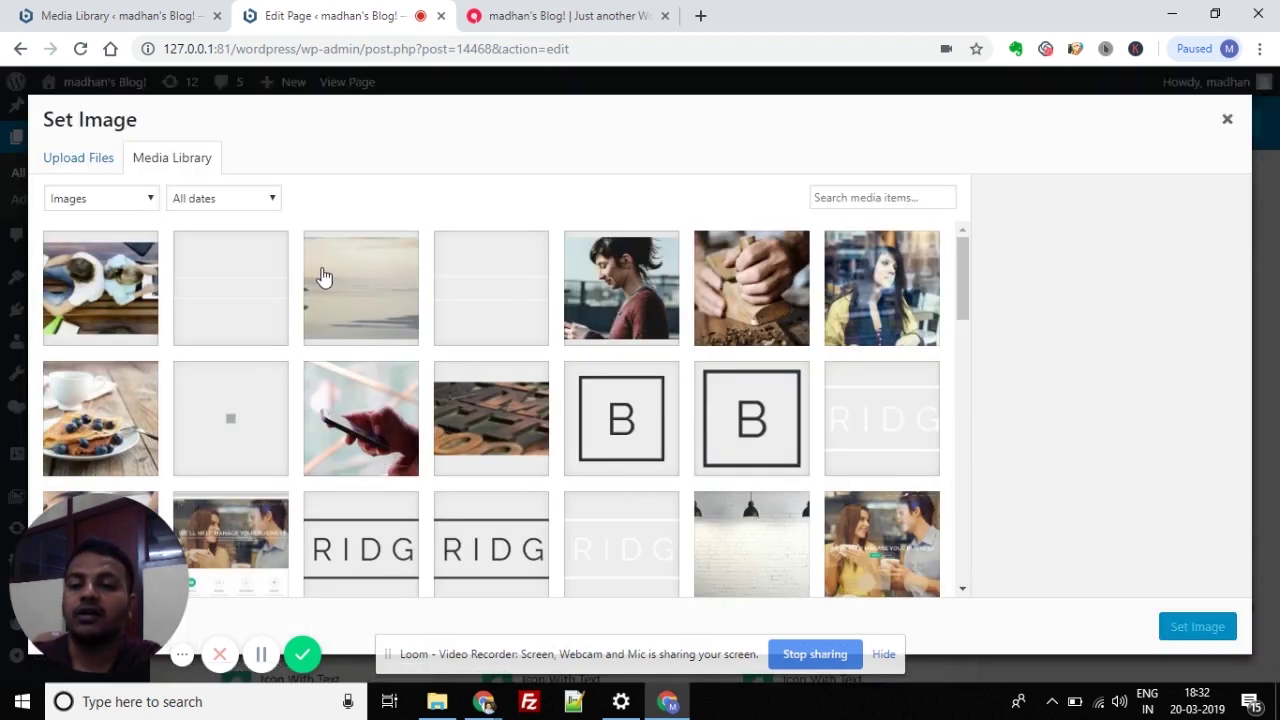
click(68, 160)
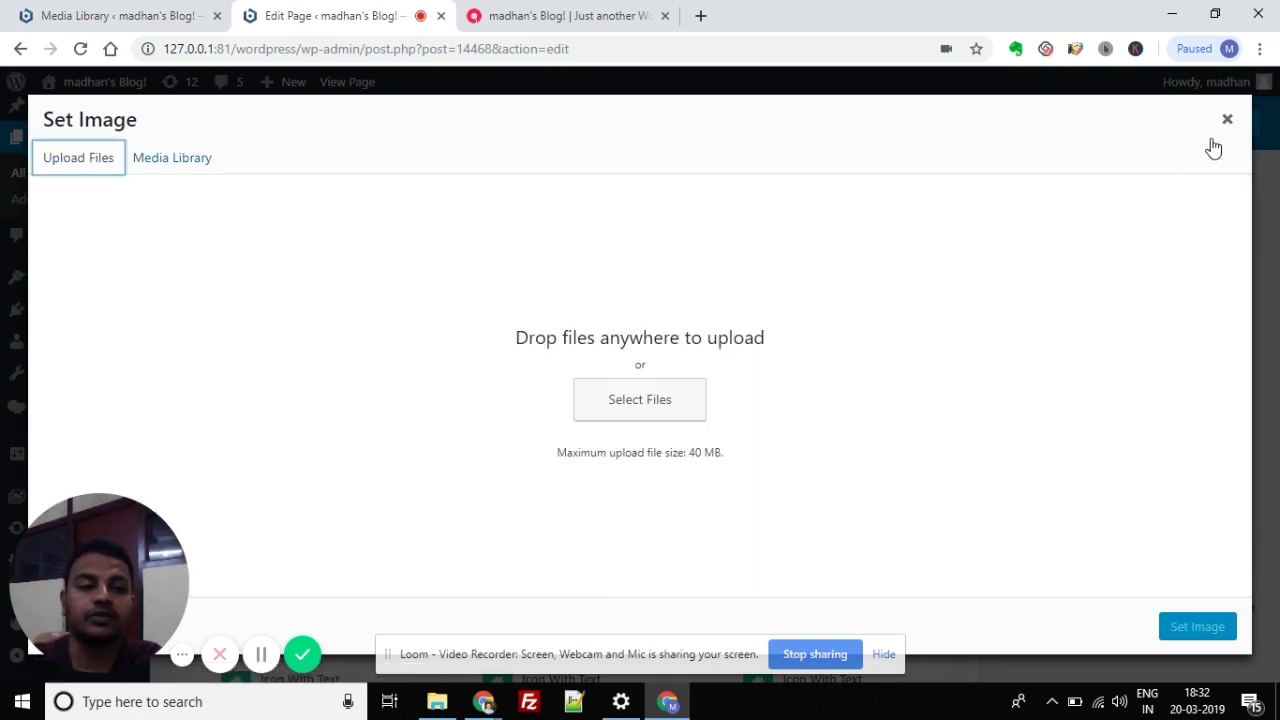
click(1227, 119)
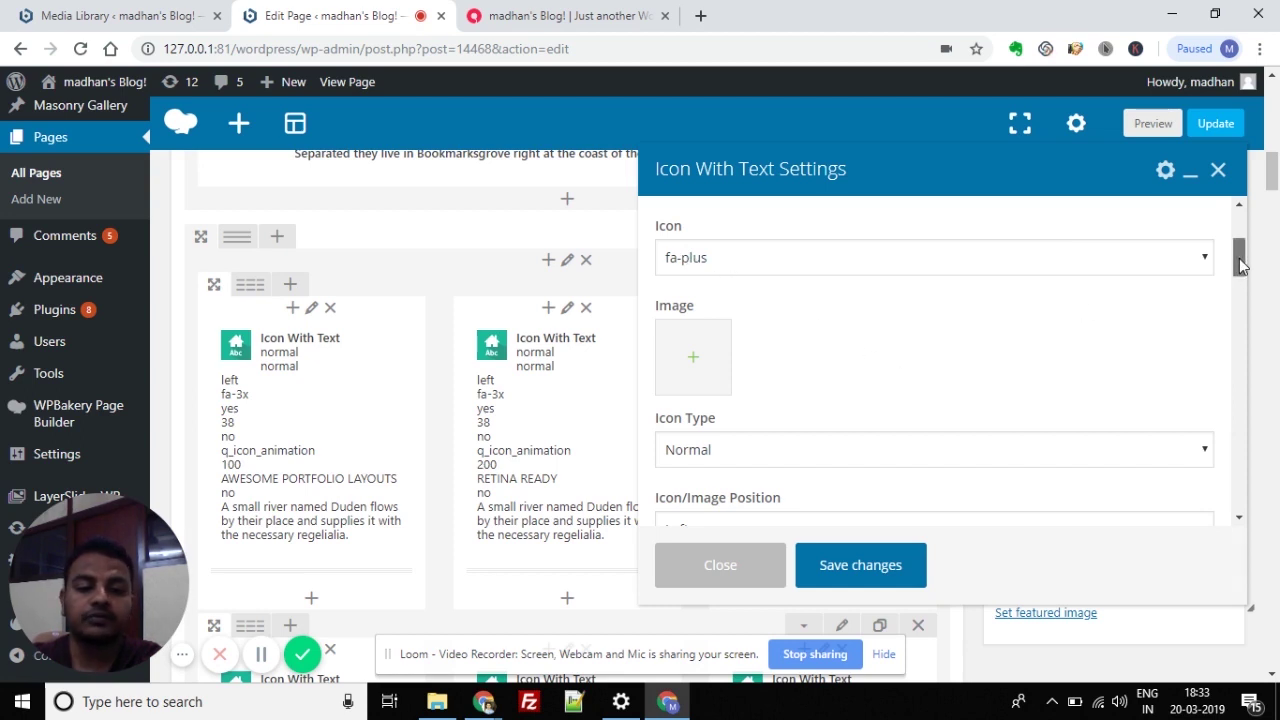
Step: Shorten the Icon With Text element's title to AWESOME PORTFOLIO
scroll(1239, 285, down, 3)
drag(1237, 300, 1221, 395)
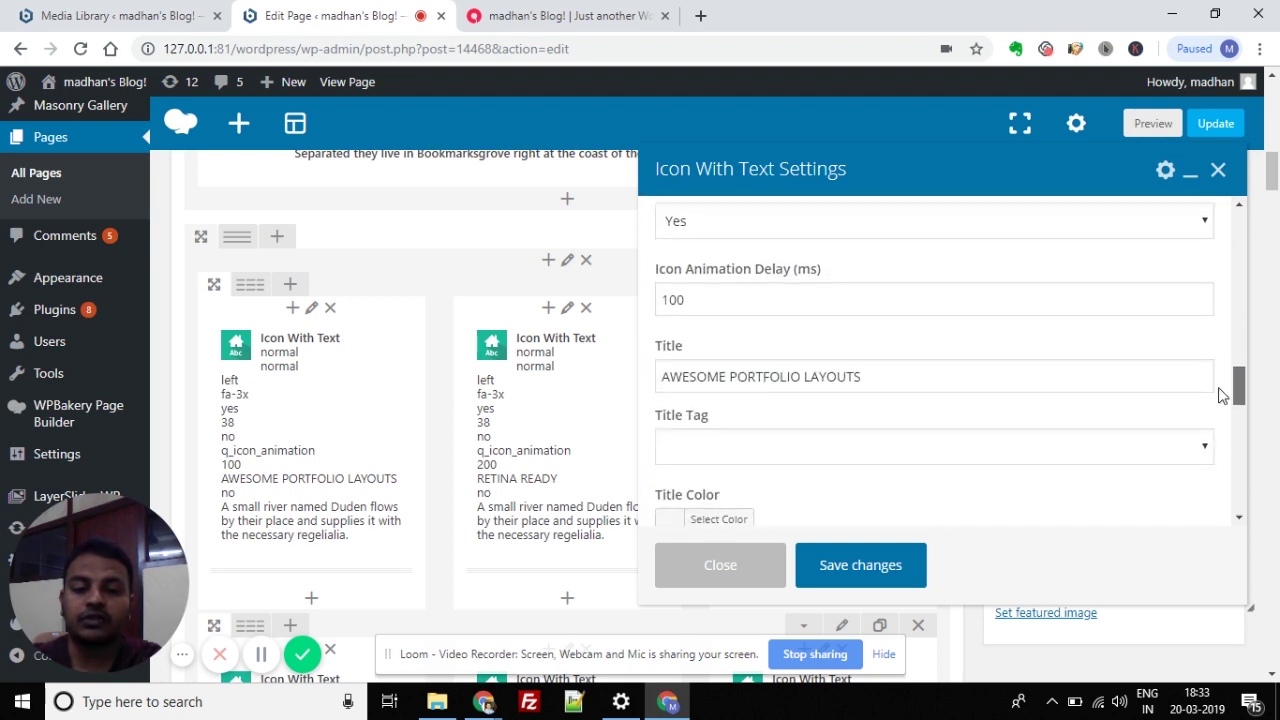
click(693, 368)
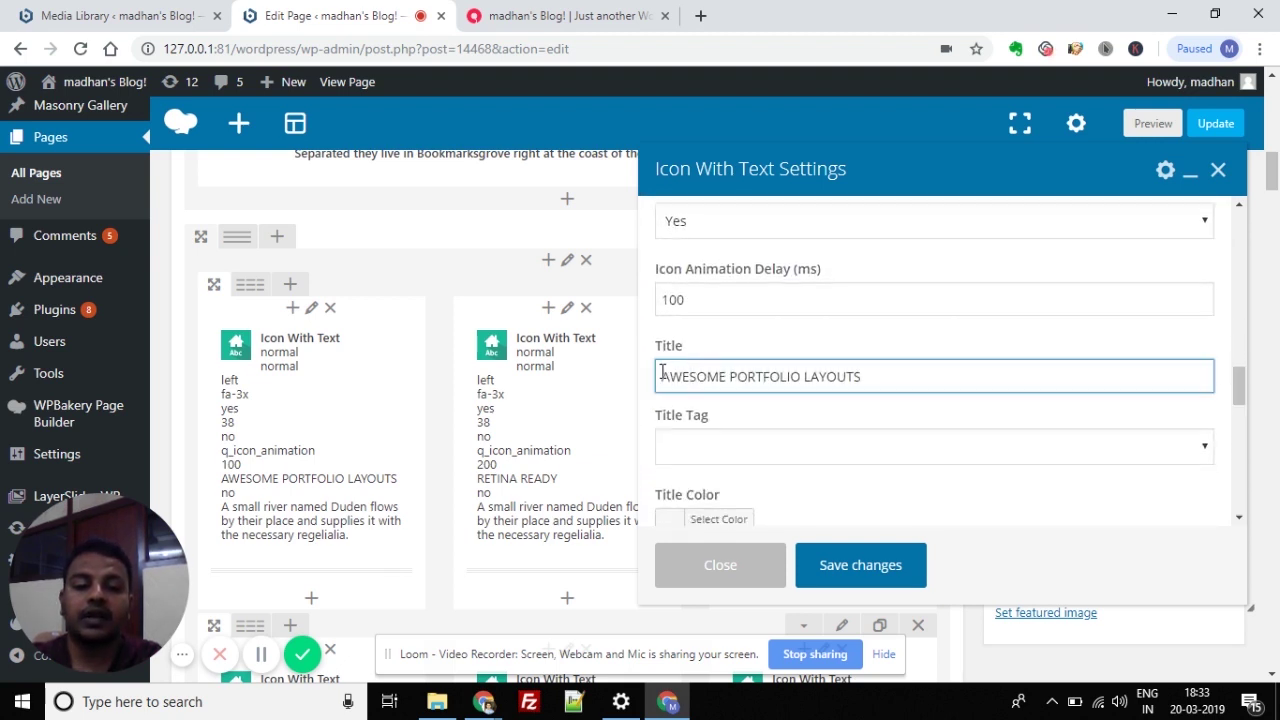
drag(660, 376, 806, 375)
key(BackSpace)
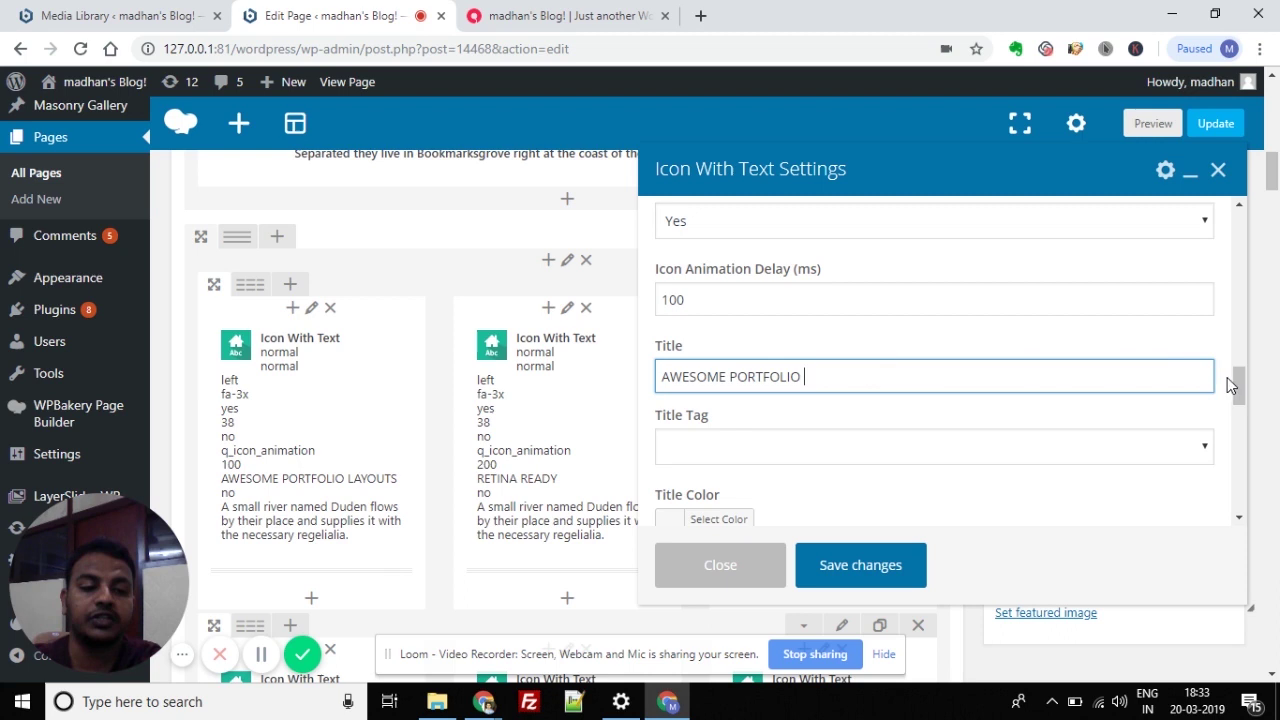
Step: Check the element's description text and save the Icon With Text settings
drag(1236, 387, 1221, 458)
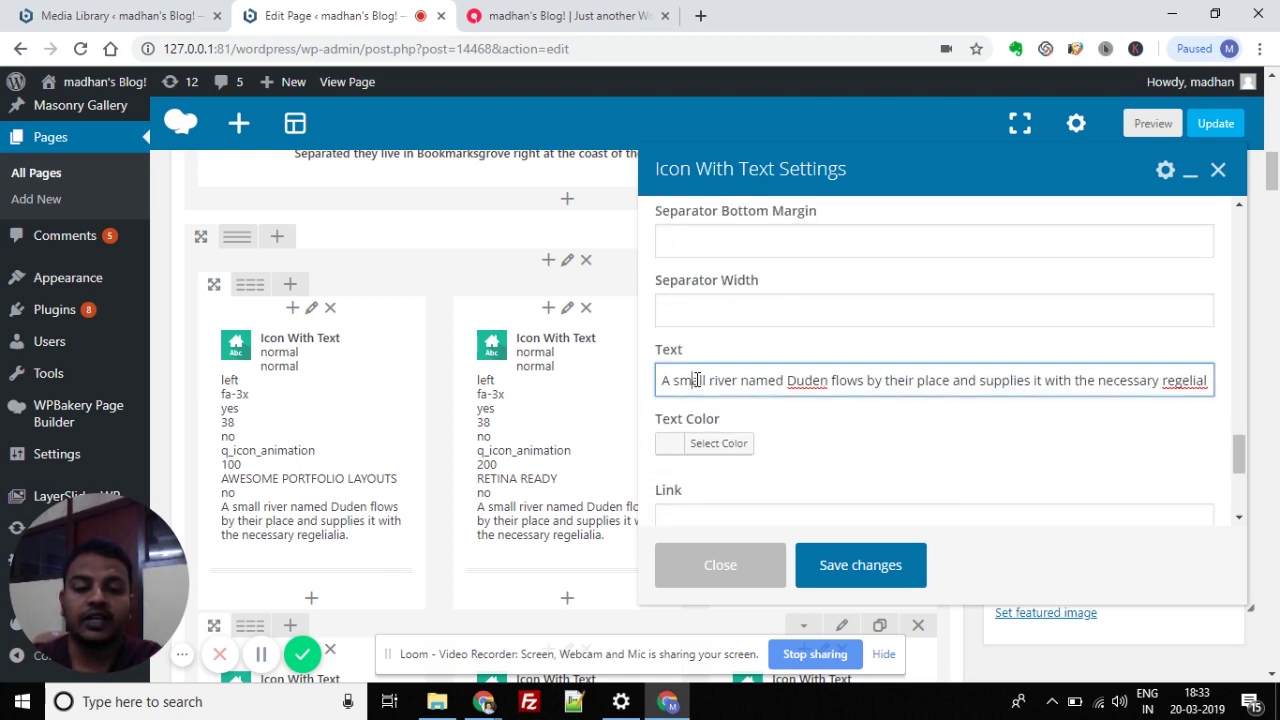
triple_click(697, 380)
click(670, 380)
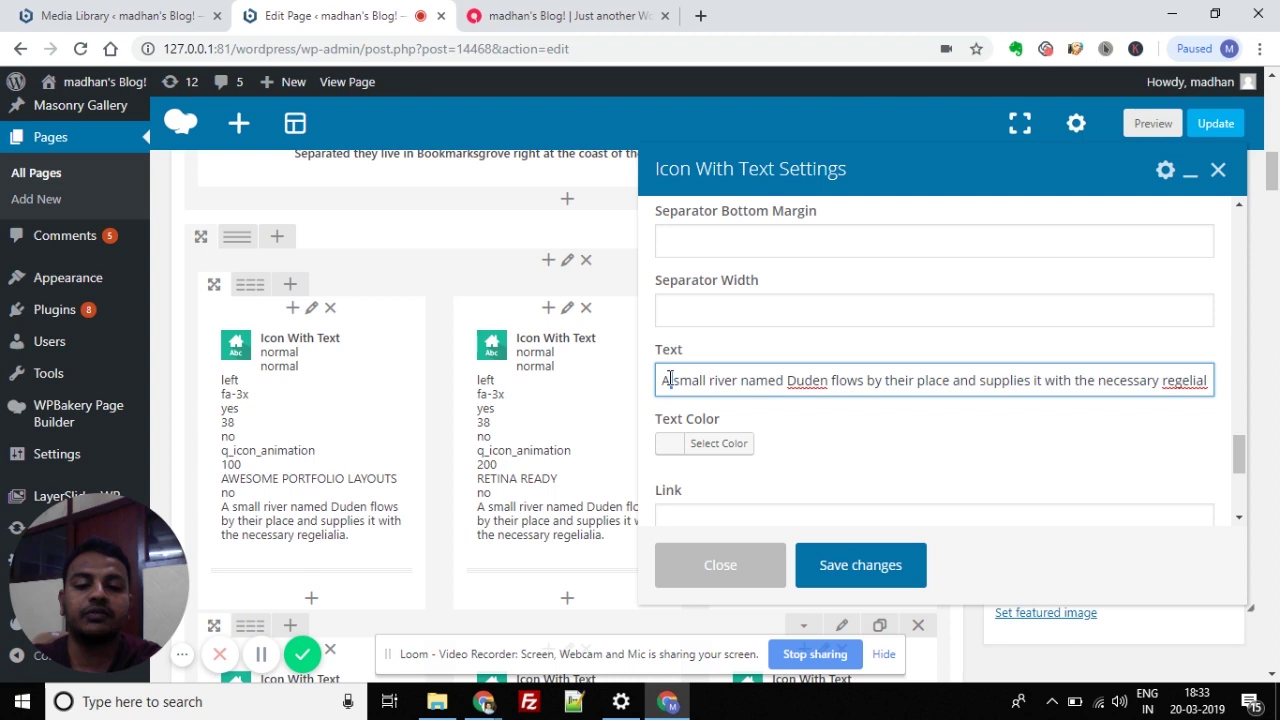
double_click(775, 382)
click(862, 565)
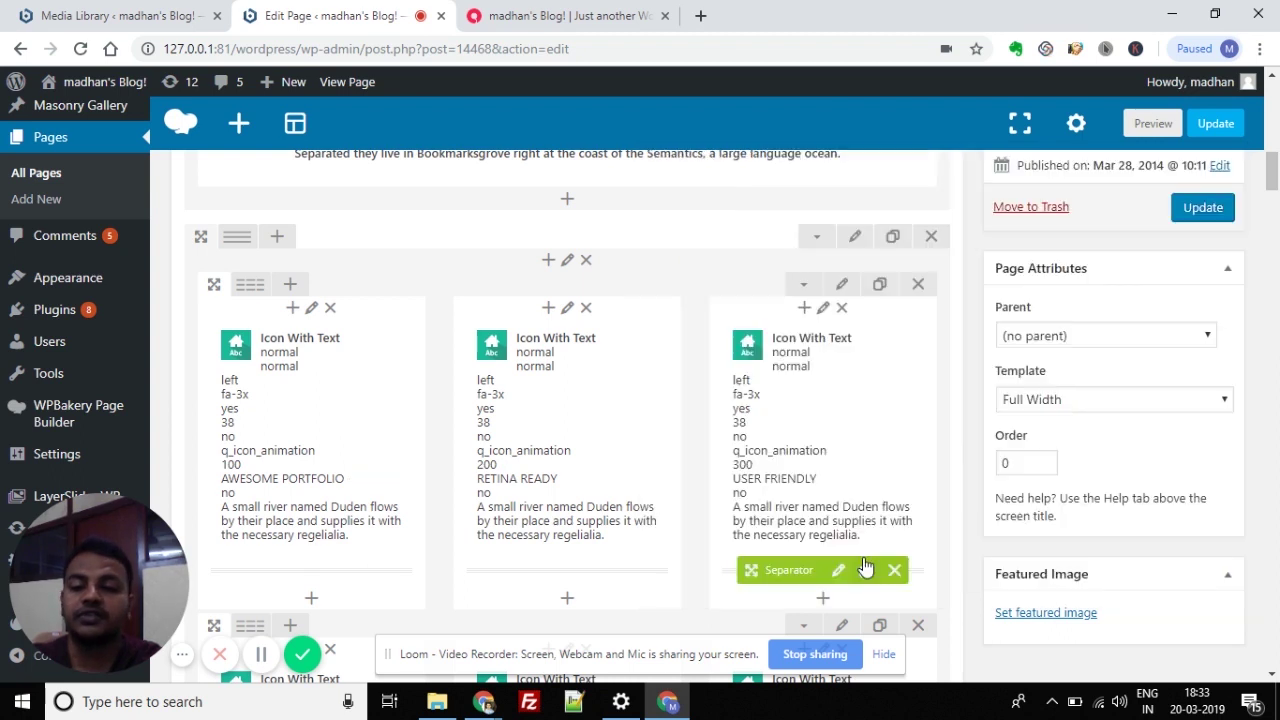
Step: Update the Home 1 page and reload the live home page to check the edited feature block
click(1187, 211)
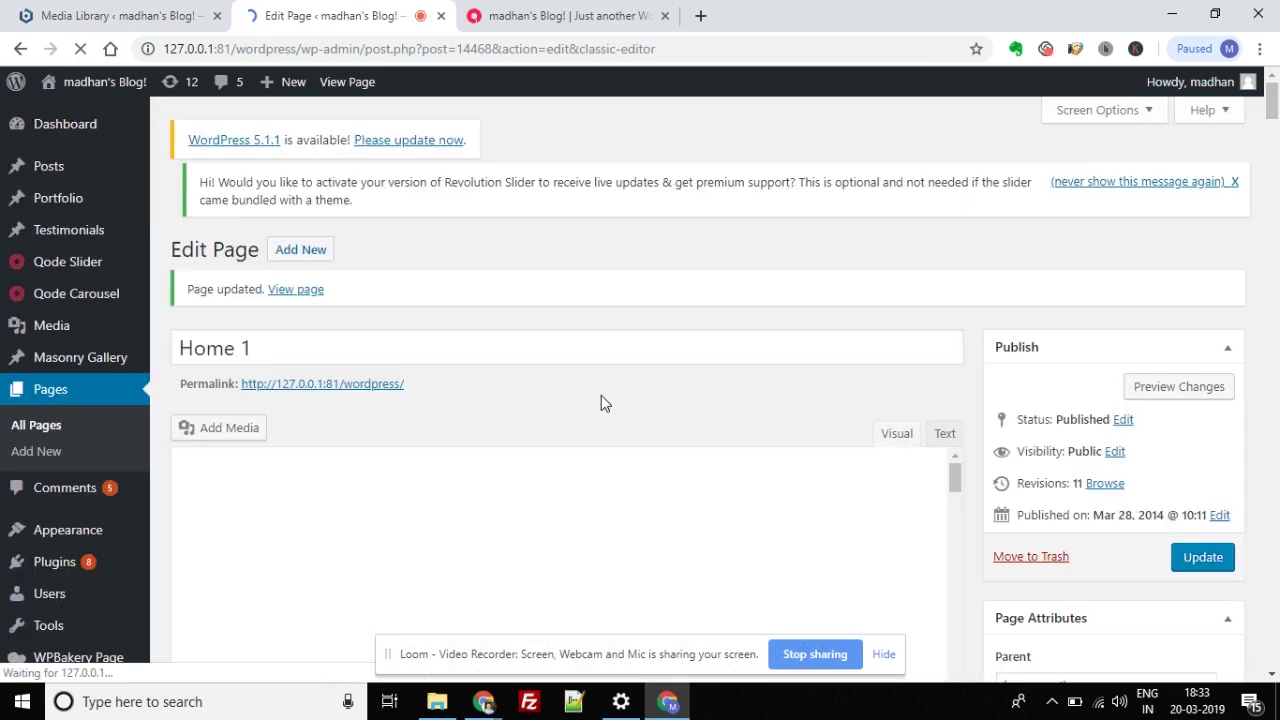
click(600, 15)
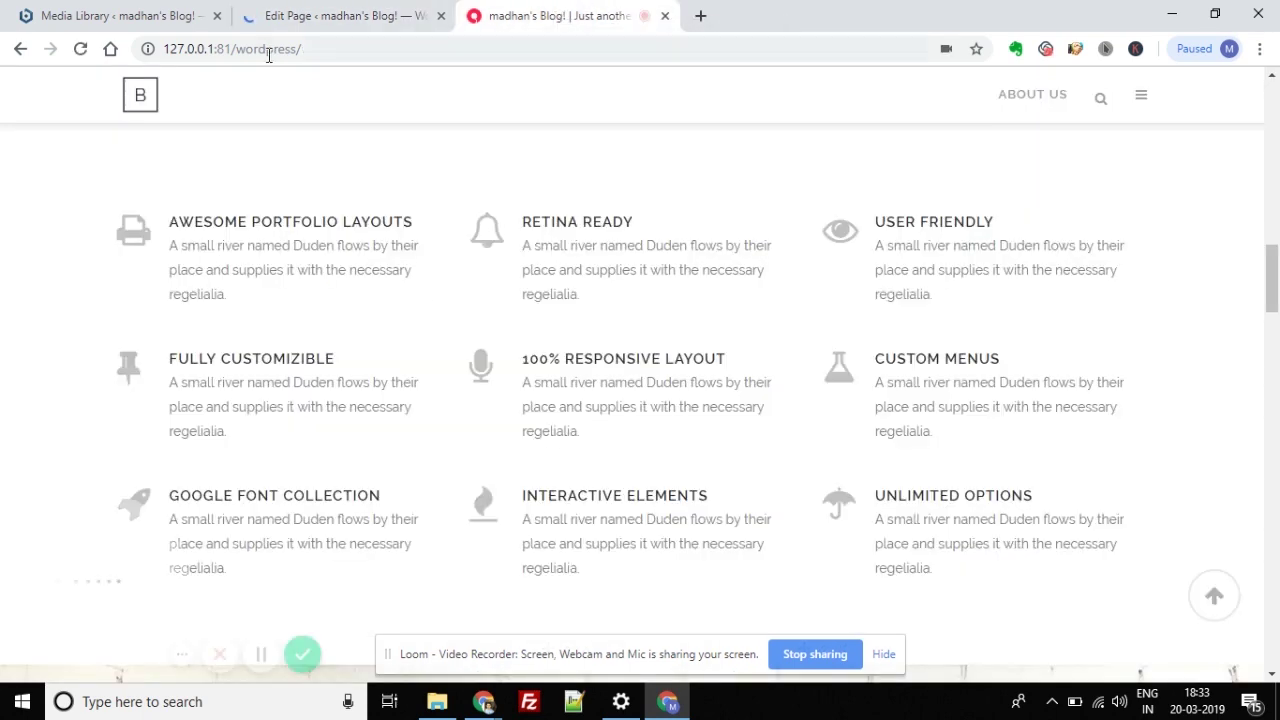
click(80, 48)
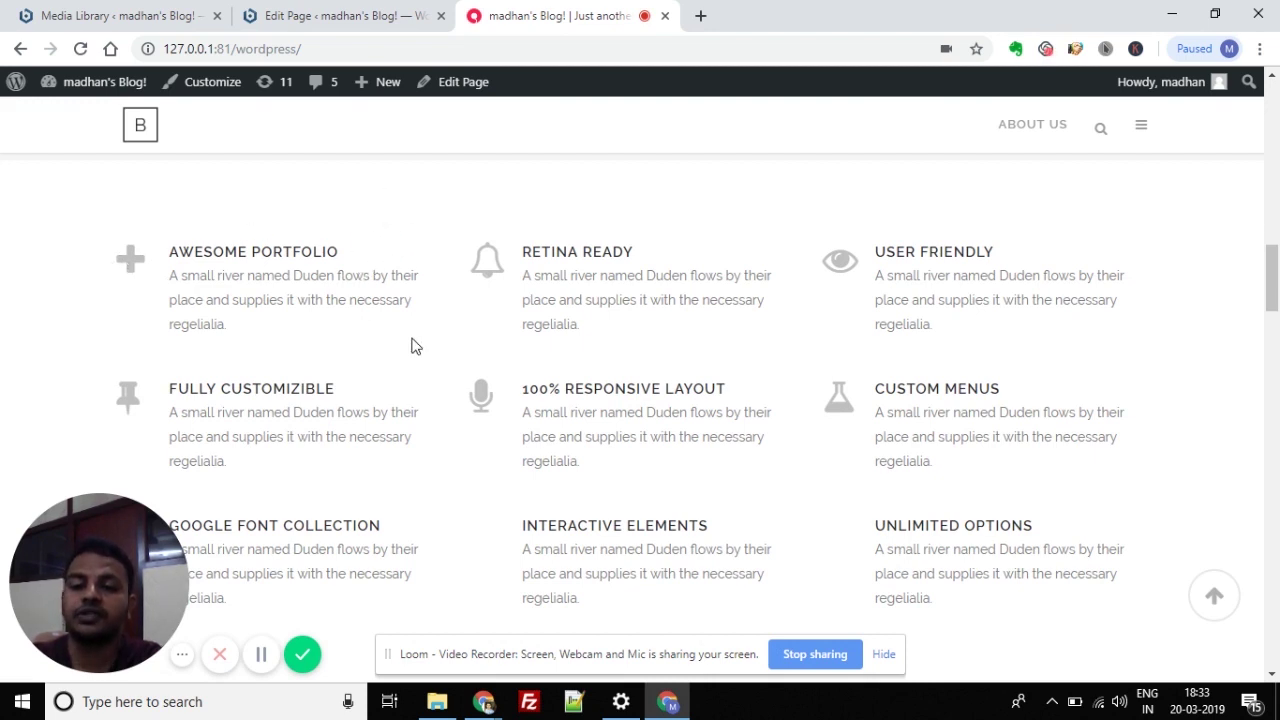
Step: Return to the page editor and examine the home page's elements down to the Portfolio Slider under Our Recent Work
click(357, 14)
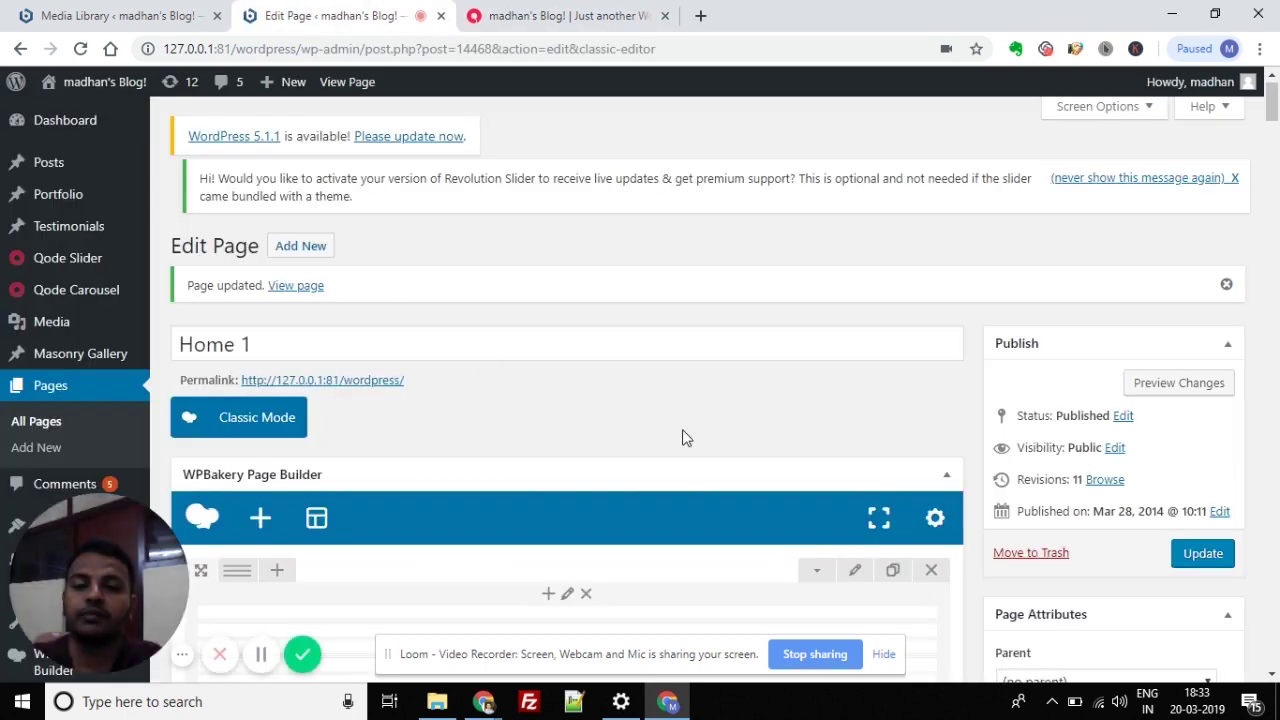
scroll(425, 352, down, 3)
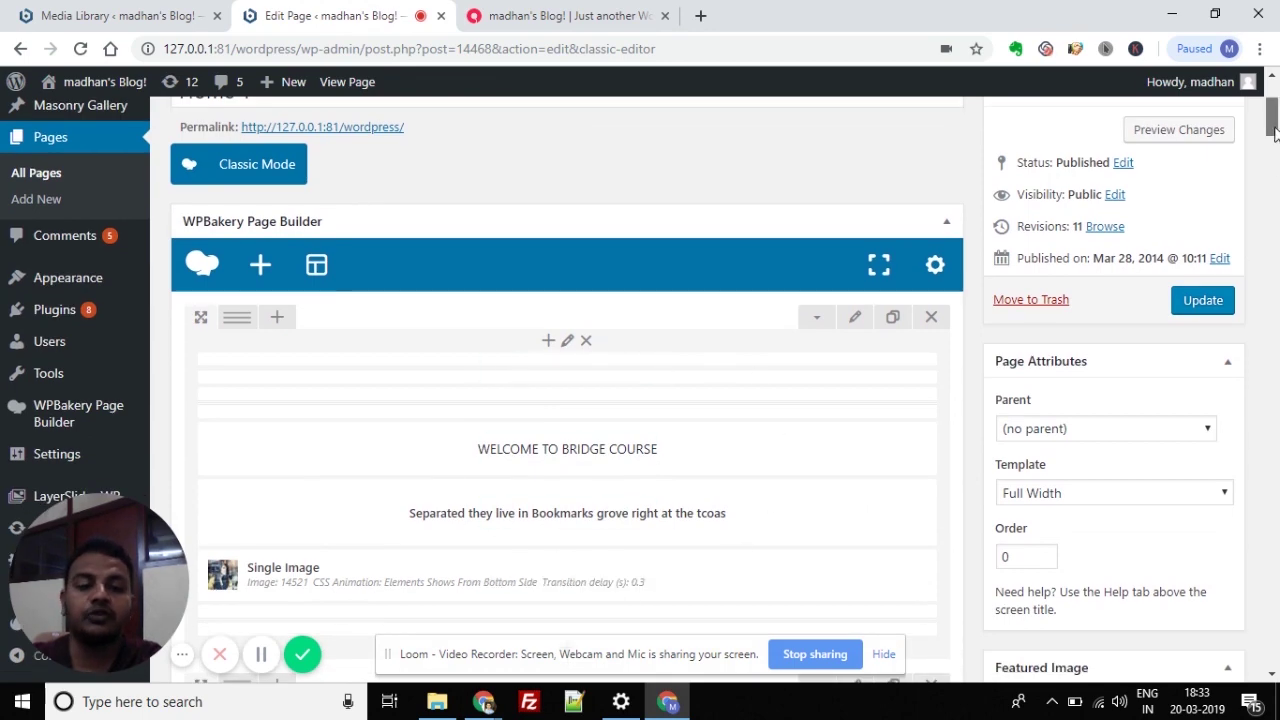
drag(1273, 128, 1270, 187)
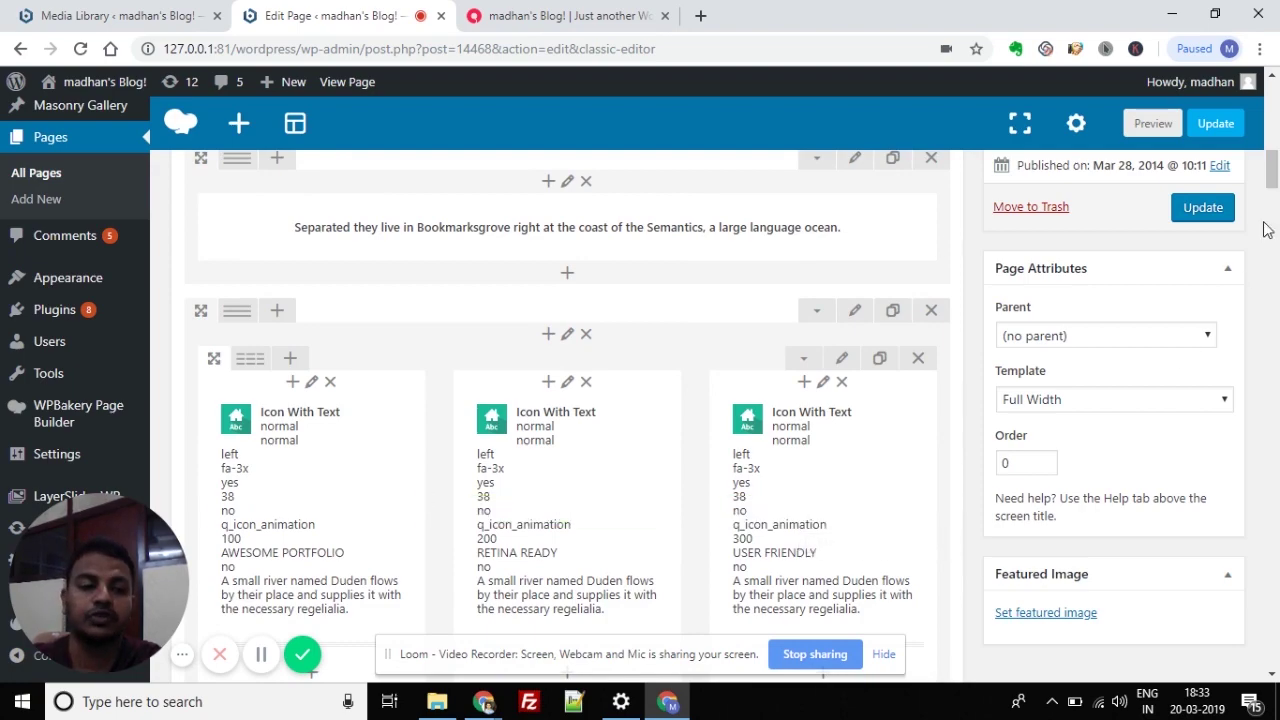
drag(1272, 172, 1252, 313)
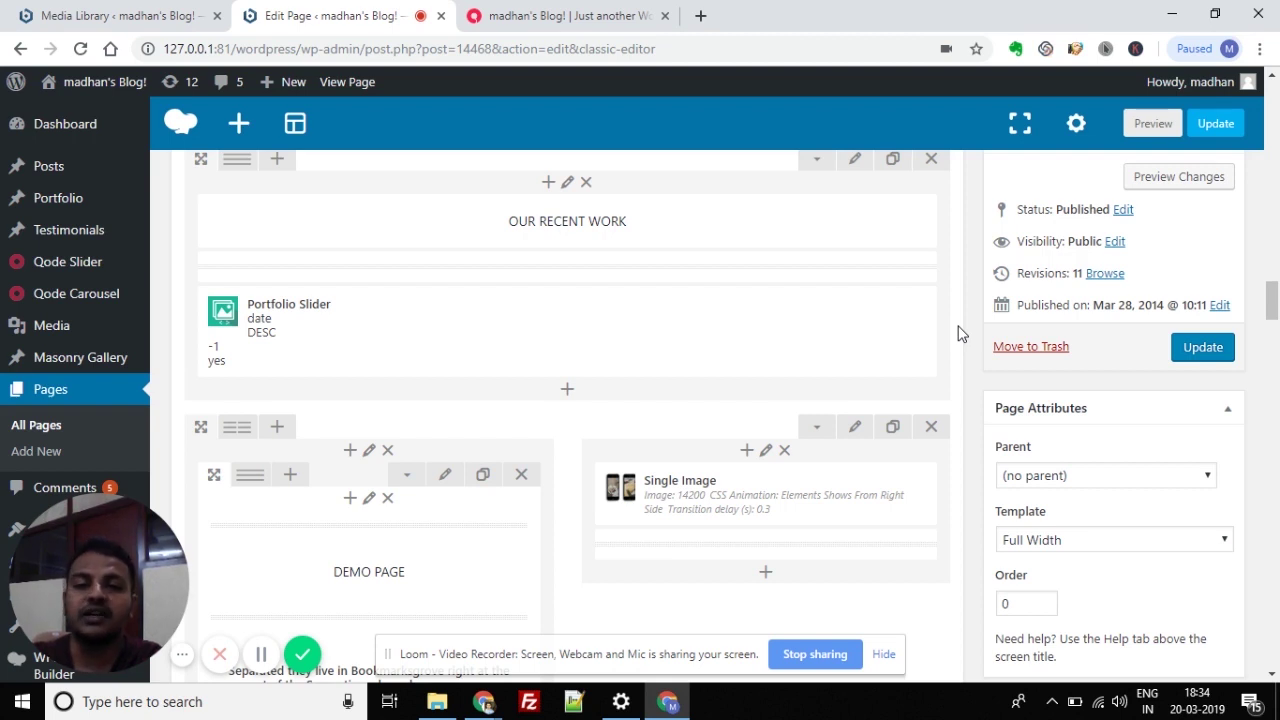
mouse_move(733, 371)
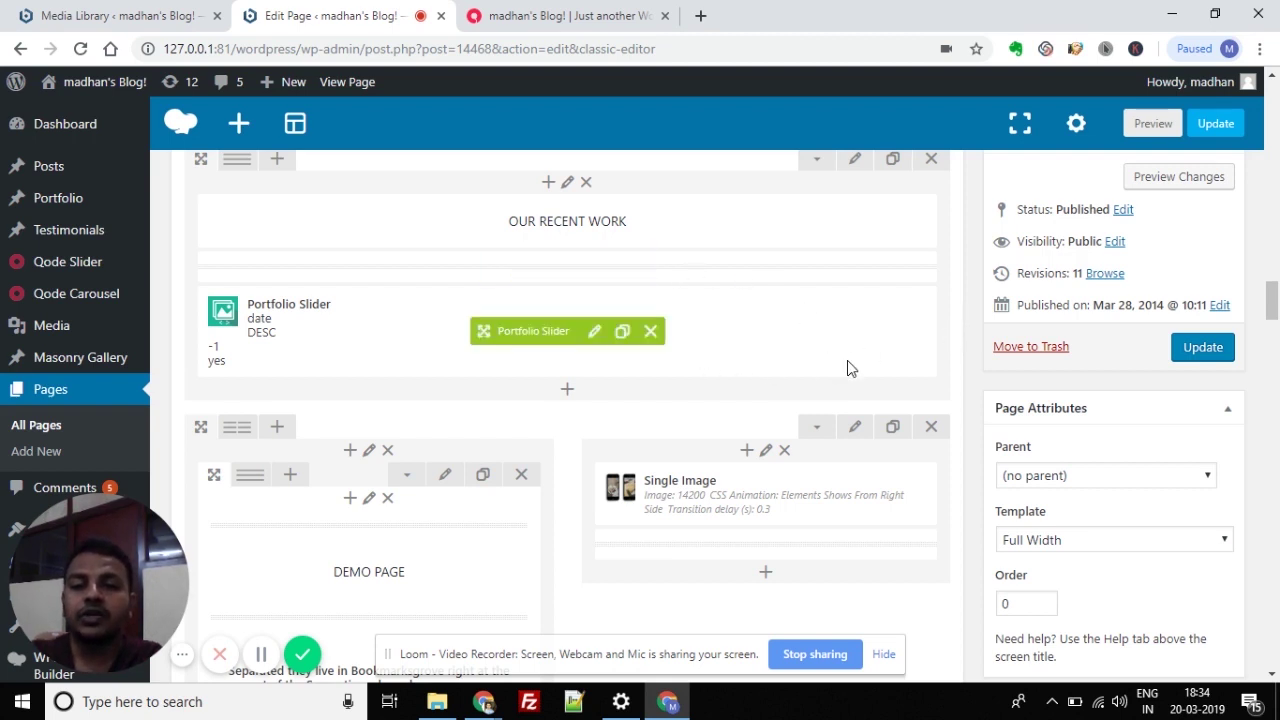